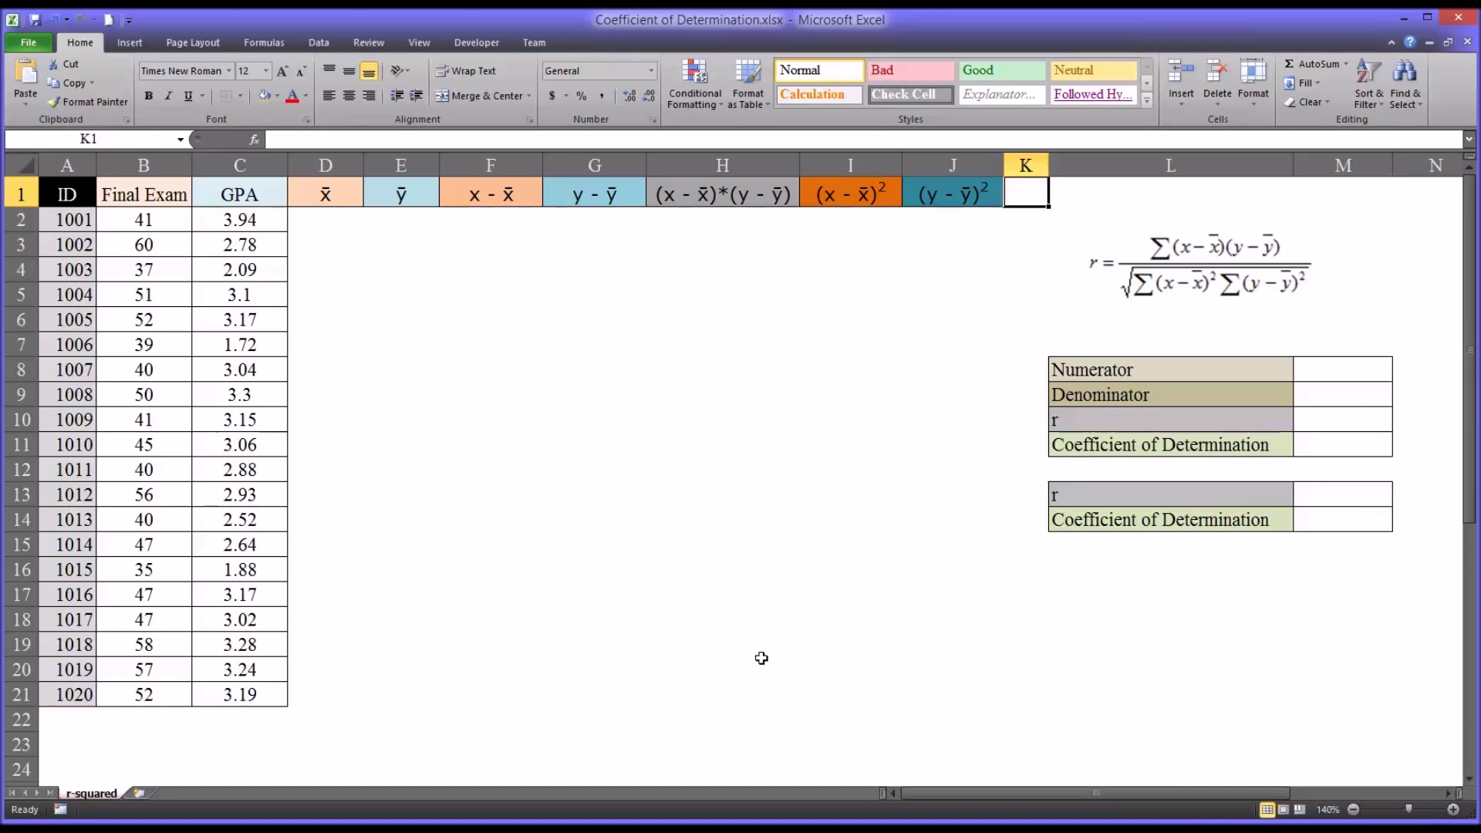
# Examine the ID, Final Exam and GPA columns that hold the source data in rows 2 to 21.
pyautogui.moveTo(68, 194); pyautogui.dragTo(262, 686)
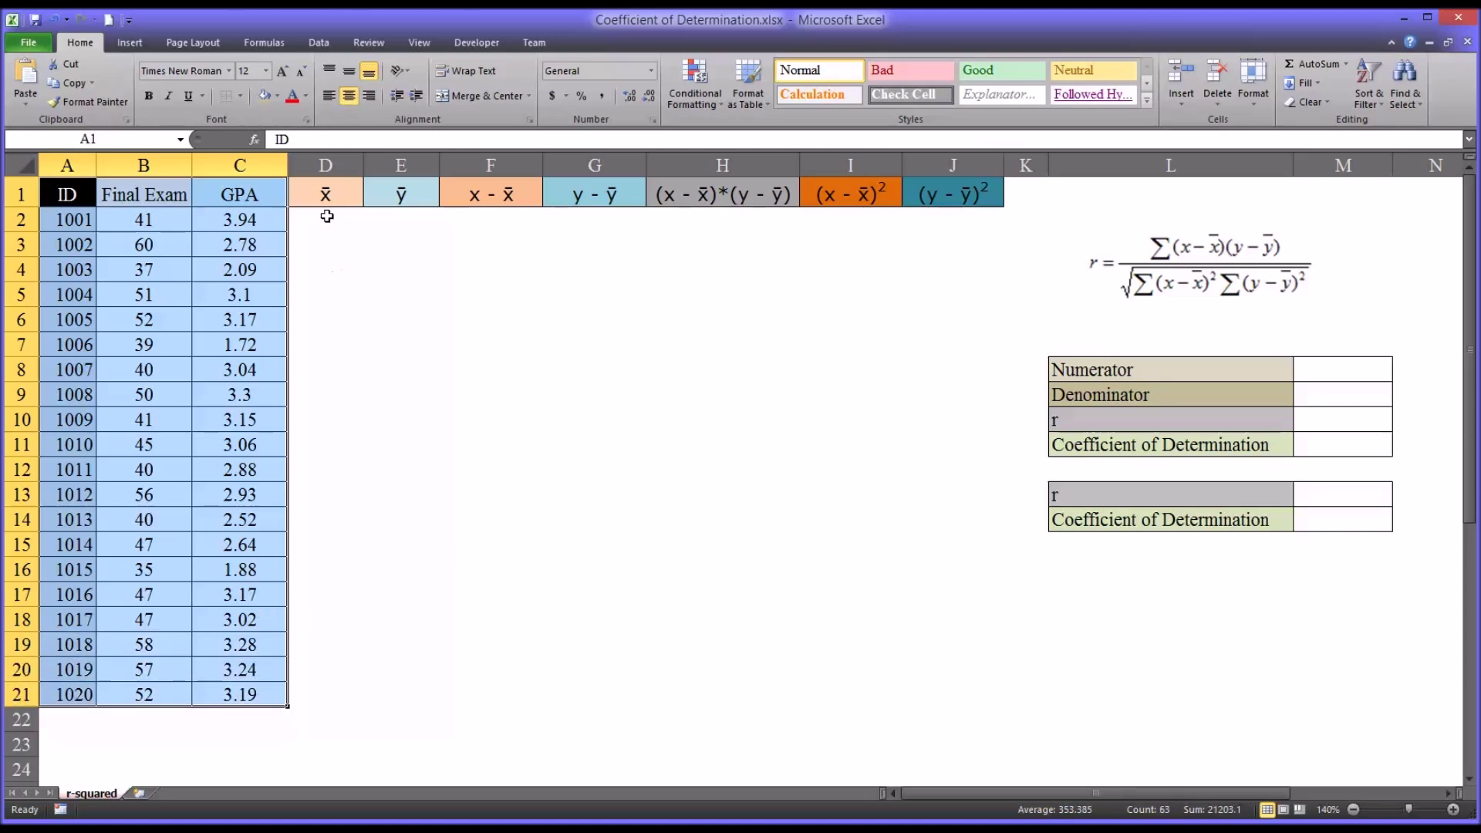
pyautogui.click(1025, 198)
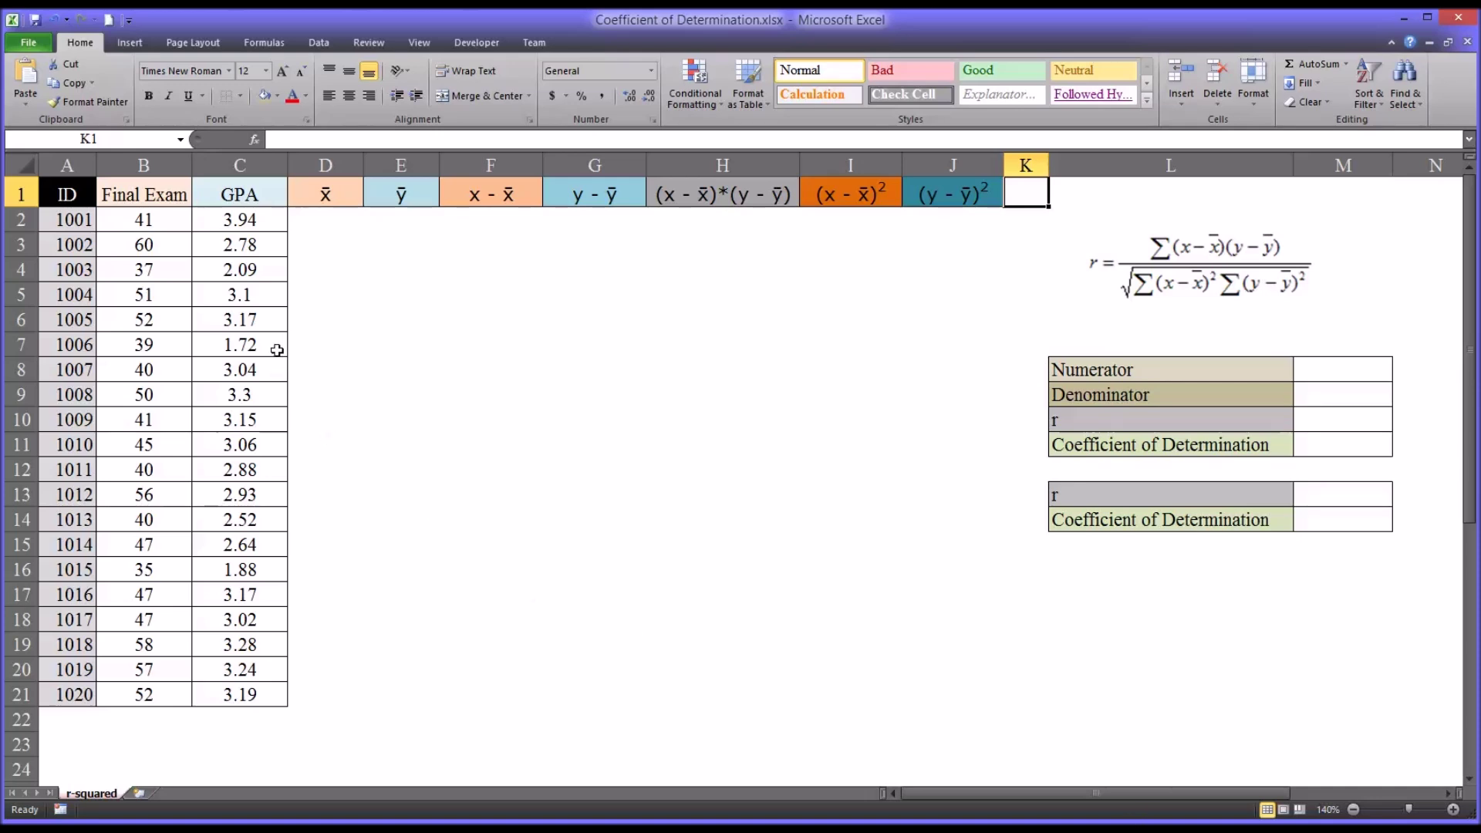
pyautogui.click(142, 165)
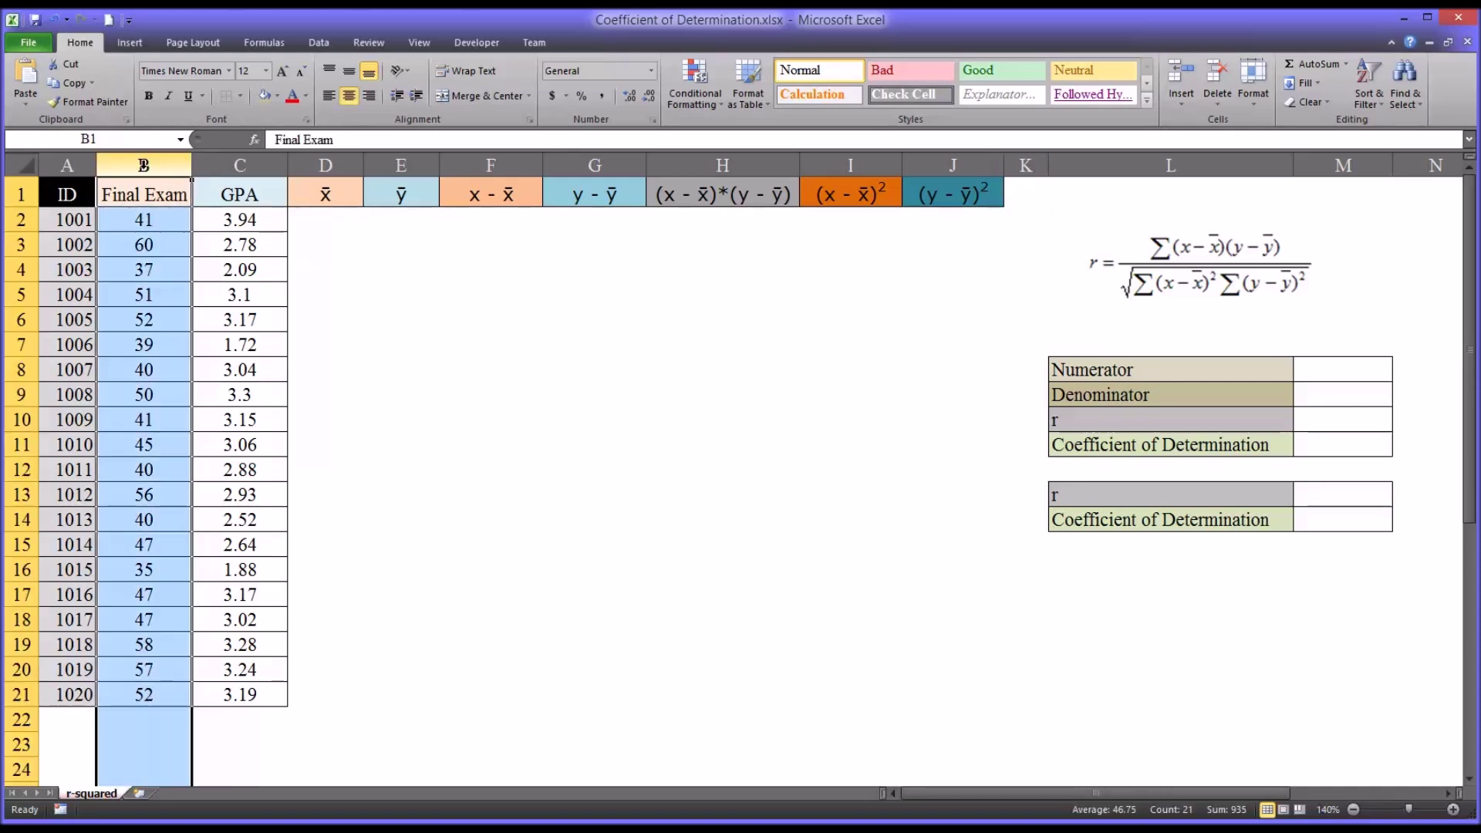
pyautogui.click(147, 222)
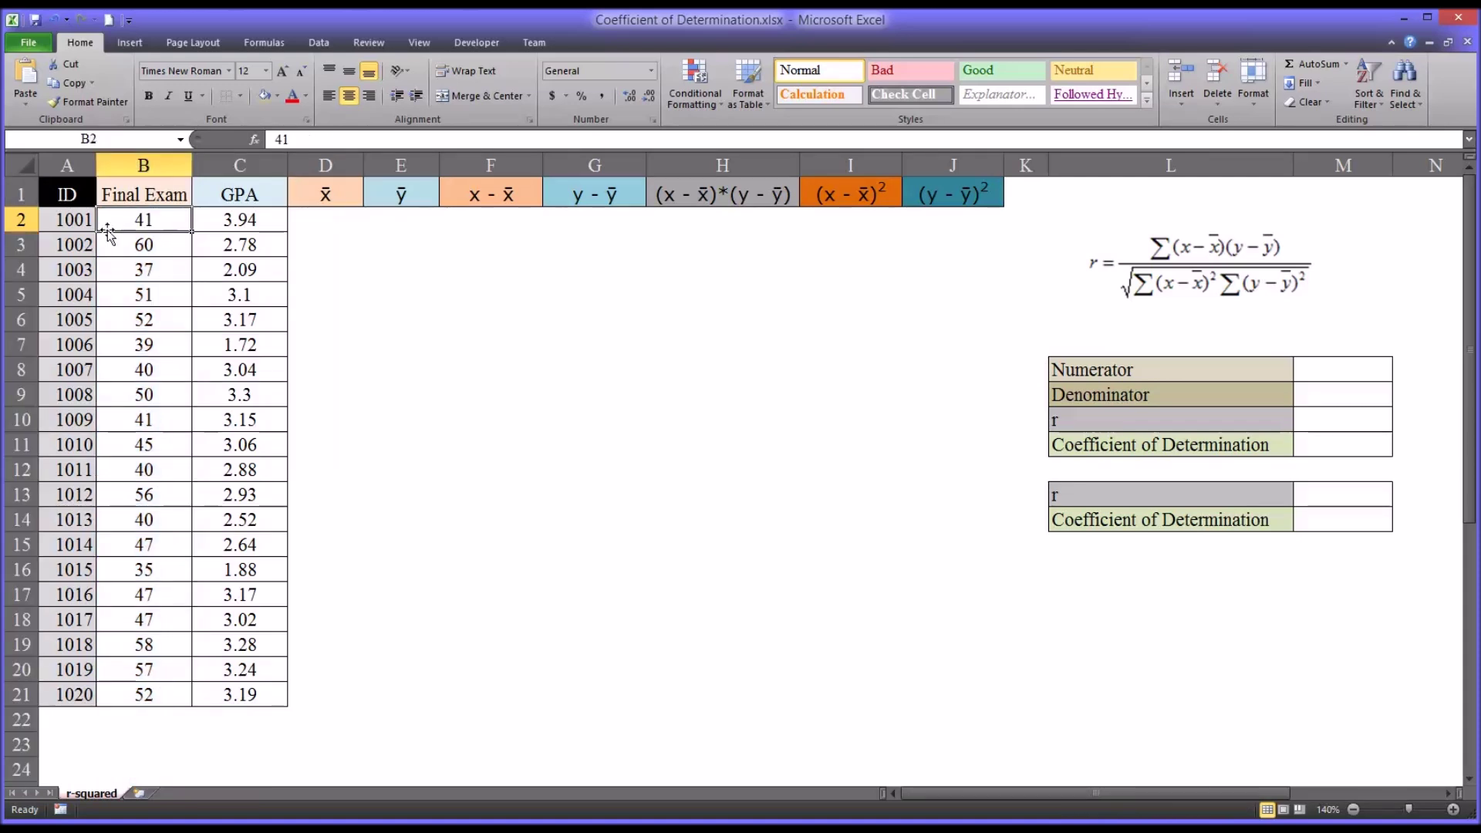
pyautogui.moveTo(63, 223); pyautogui.dragTo(77, 694)
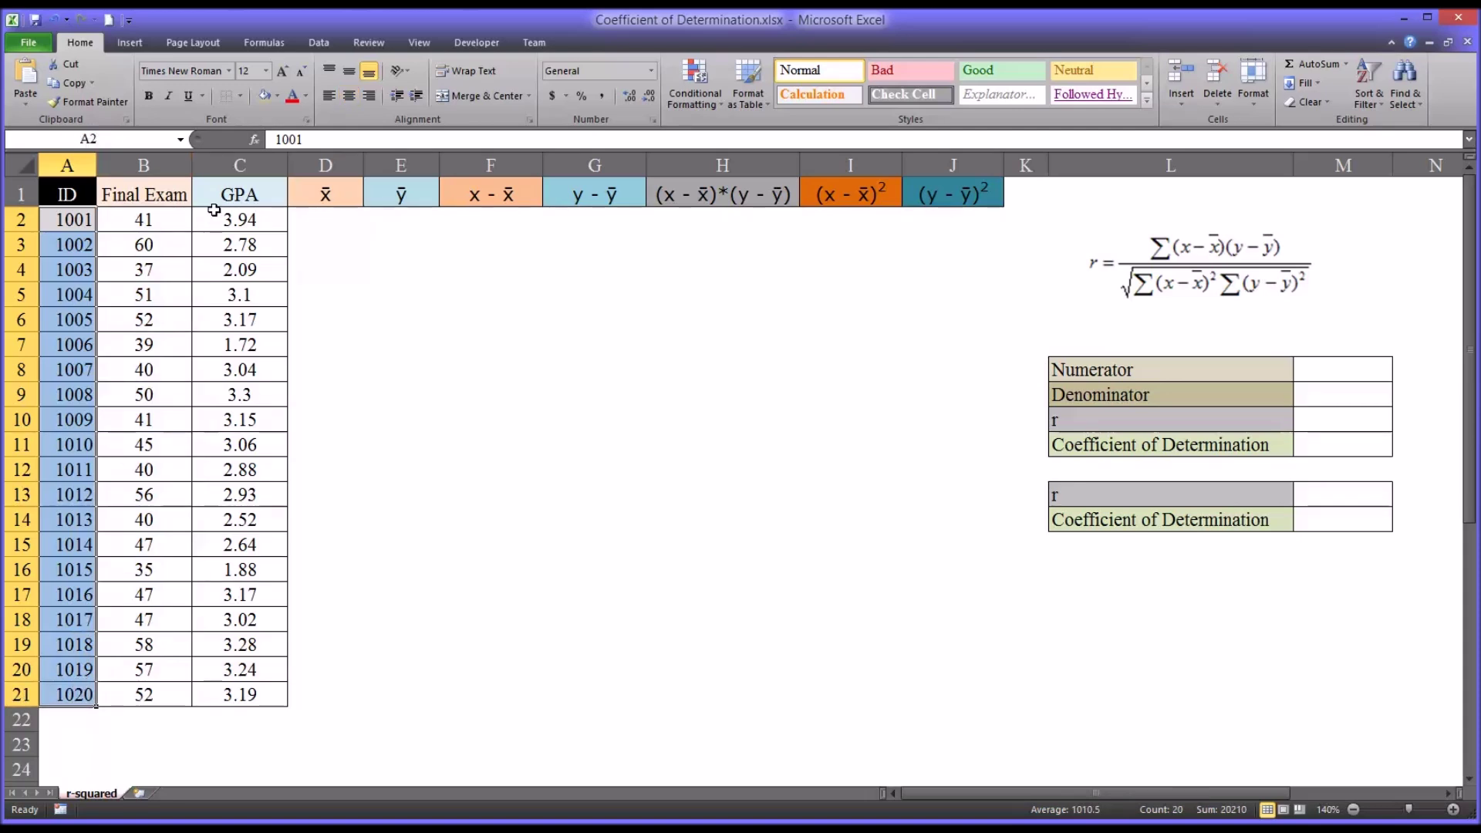
pyautogui.click(234, 165)
pyautogui.moveTo(230, 220)
pyautogui.mouseDown()
pyautogui.moveTo(205, 569)
pyautogui.moveTo(235, 692)
pyautogui.moveTo(232, 233)
pyautogui.mouseUp()
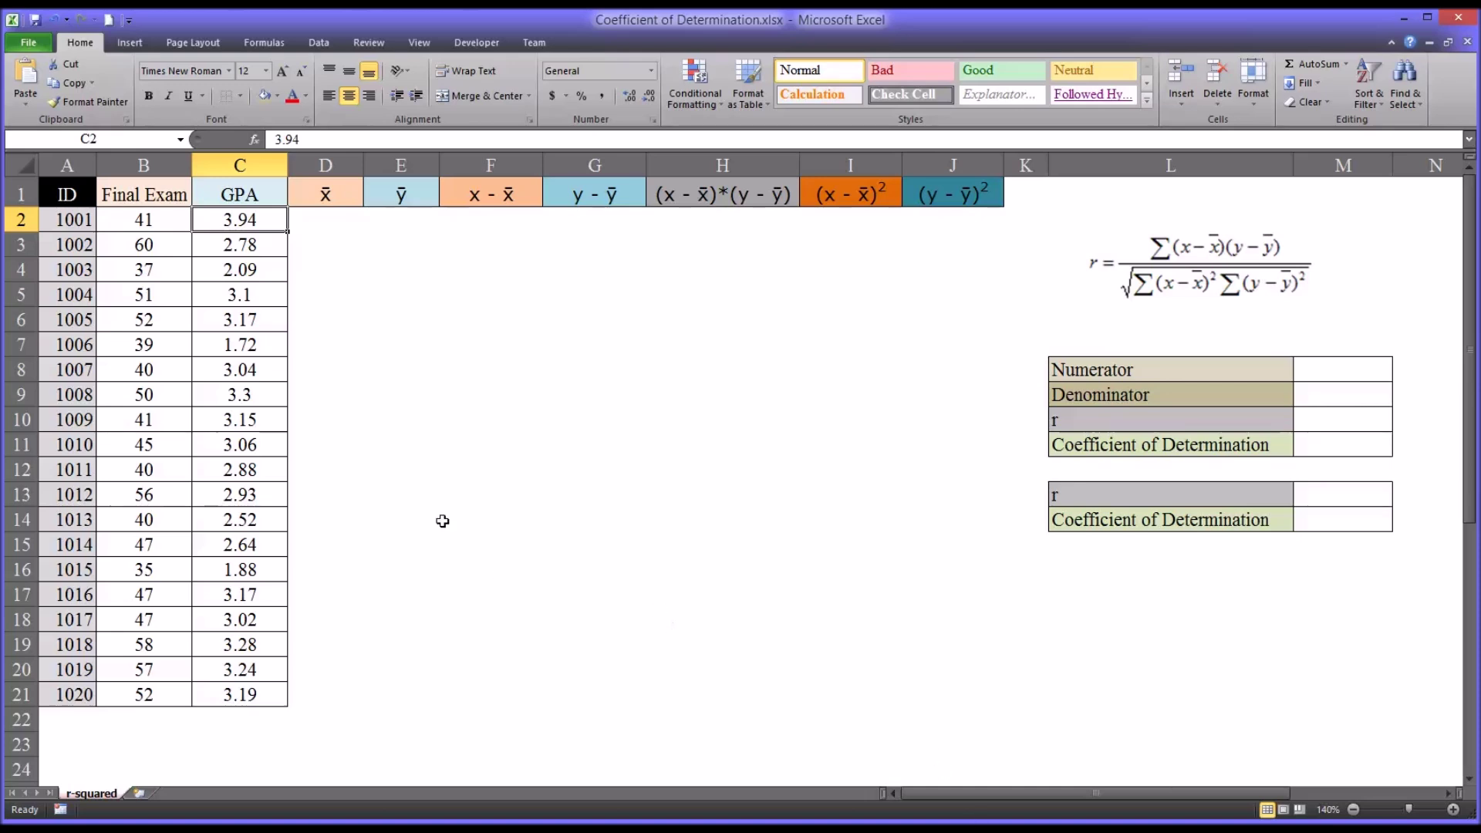
pyautogui.click(222, 195)
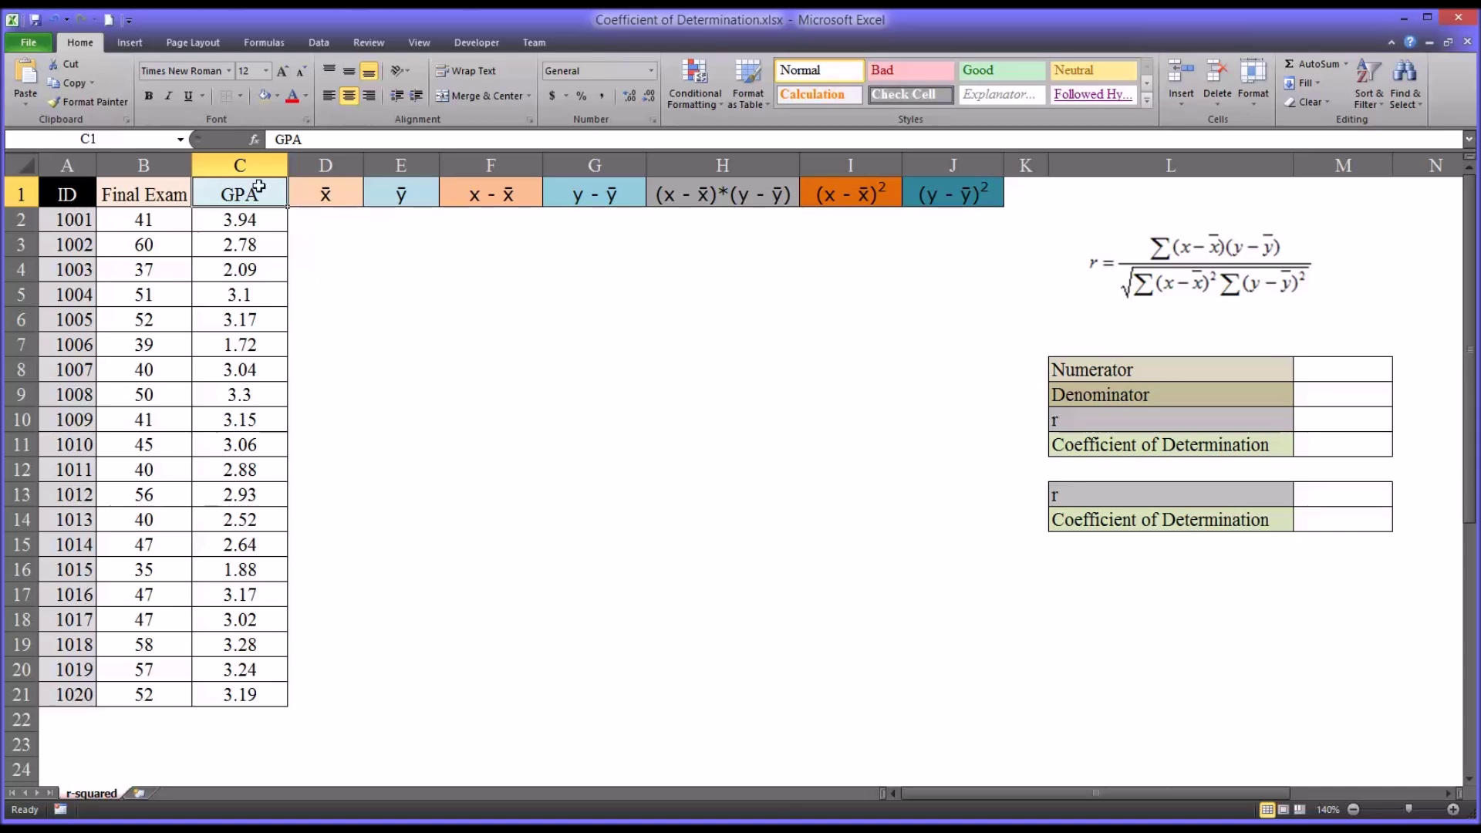
pyautogui.click(246, 165)
pyautogui.click(238, 219)
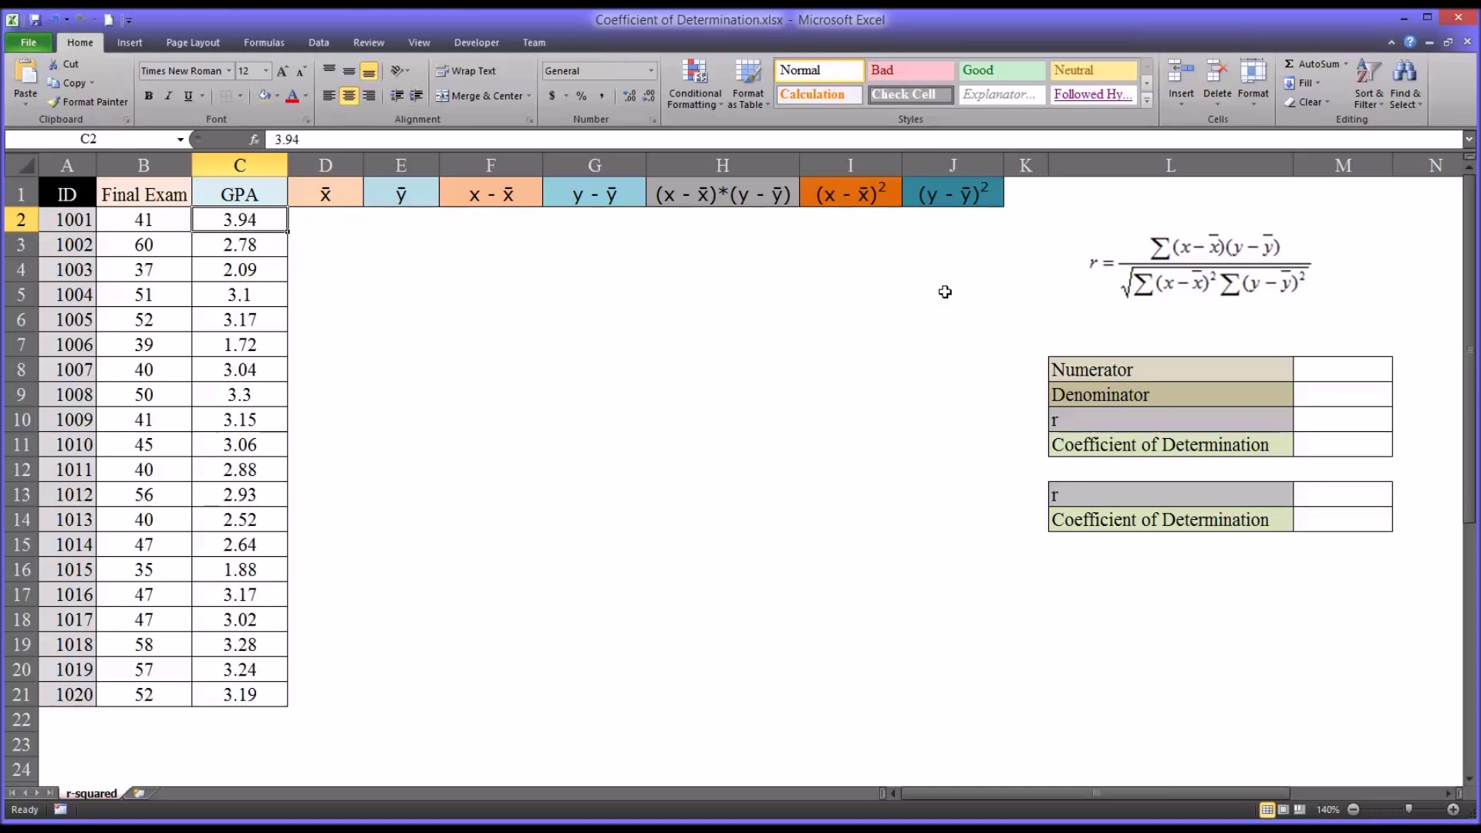
pyautogui.moveTo(143, 224); pyautogui.dragTo(145, 697)
pyautogui.moveTo(239, 220); pyautogui.dragTo(249, 689)
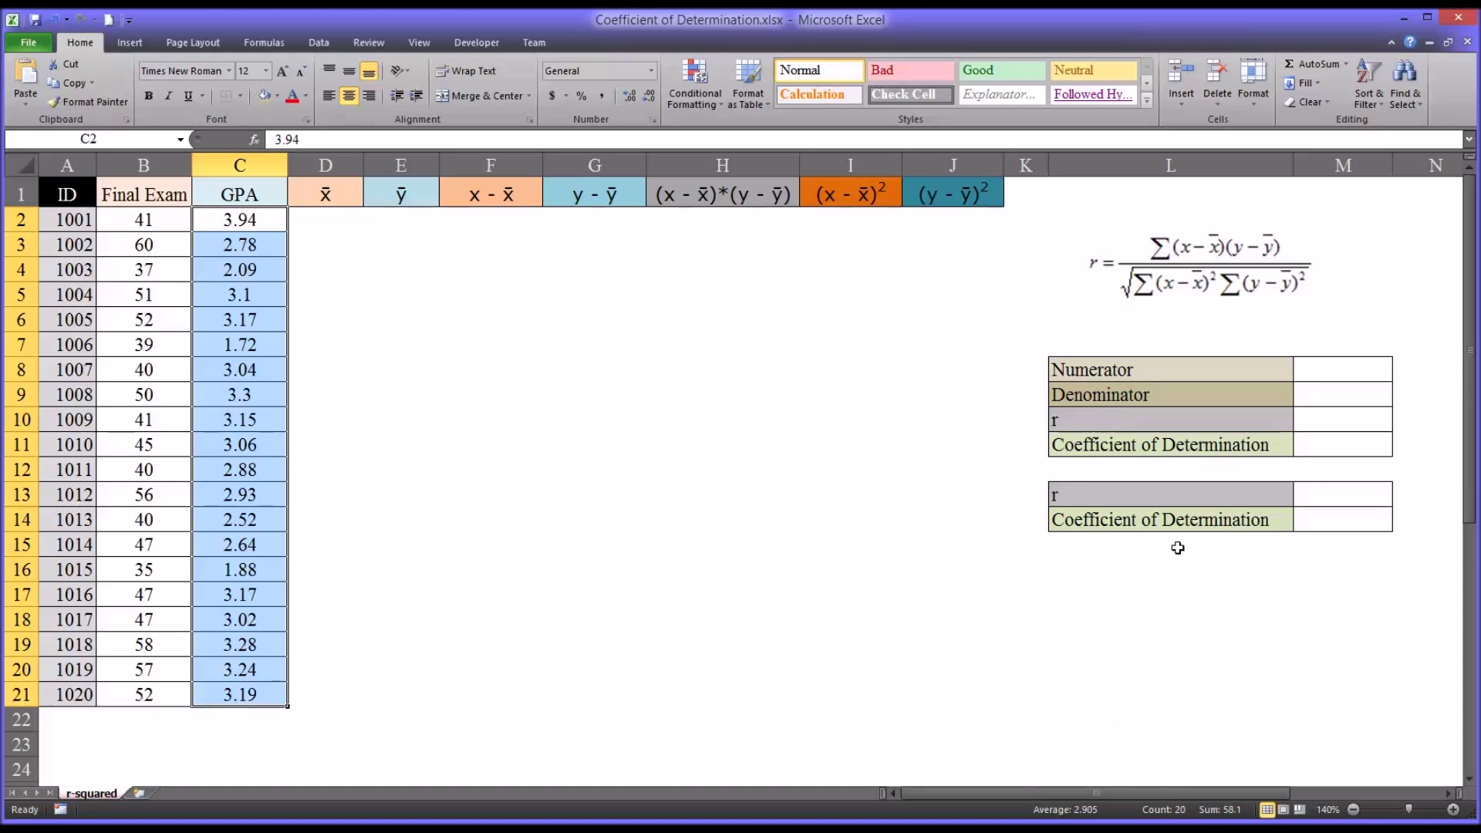
# Calculate the Final Exam mean in D2 with =AVERAGE($B$2:$B$21) and fill the formula down to D21.
pyautogui.click(338, 224)
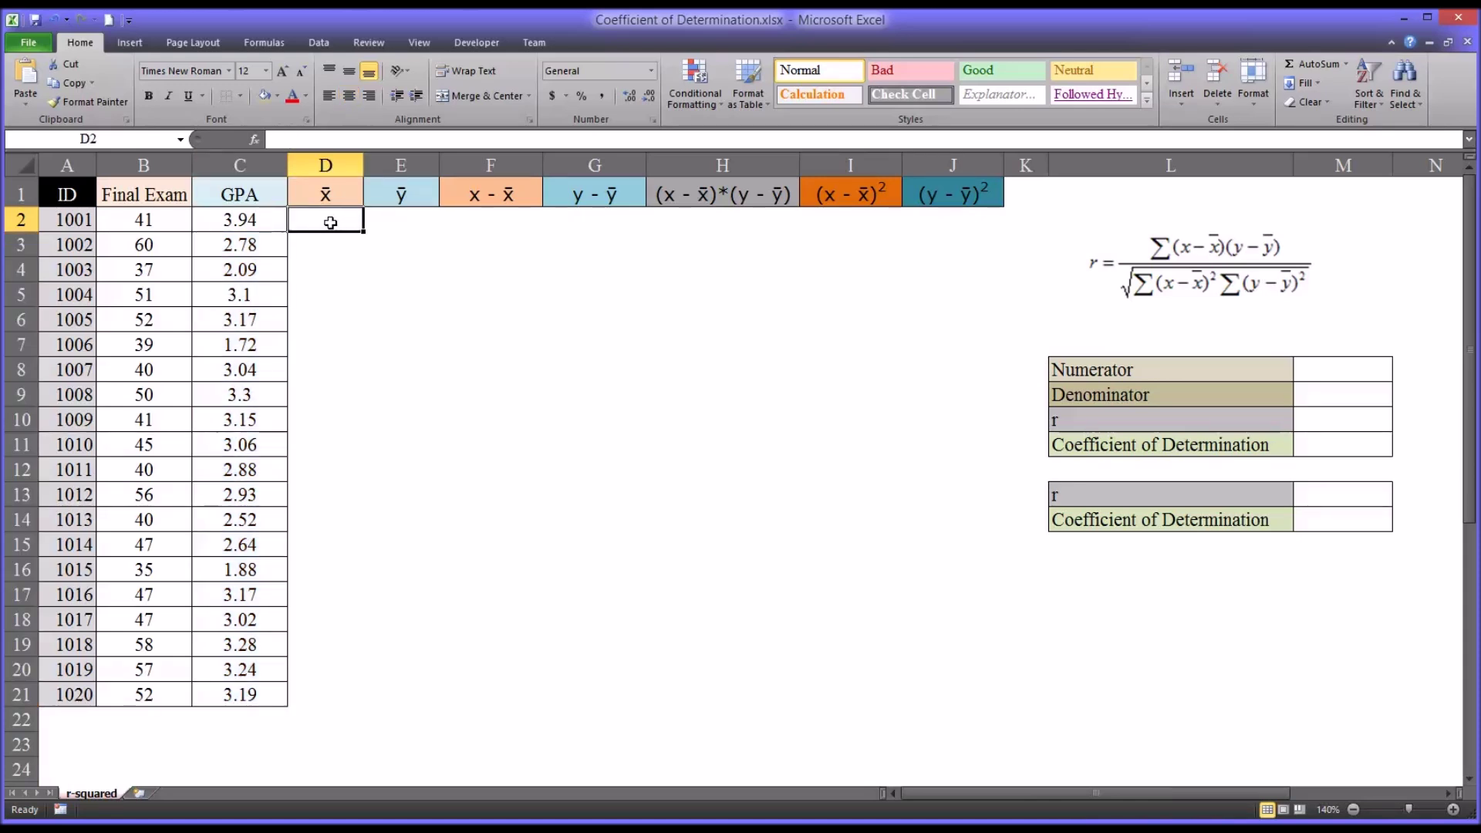
pyautogui.write('=av')
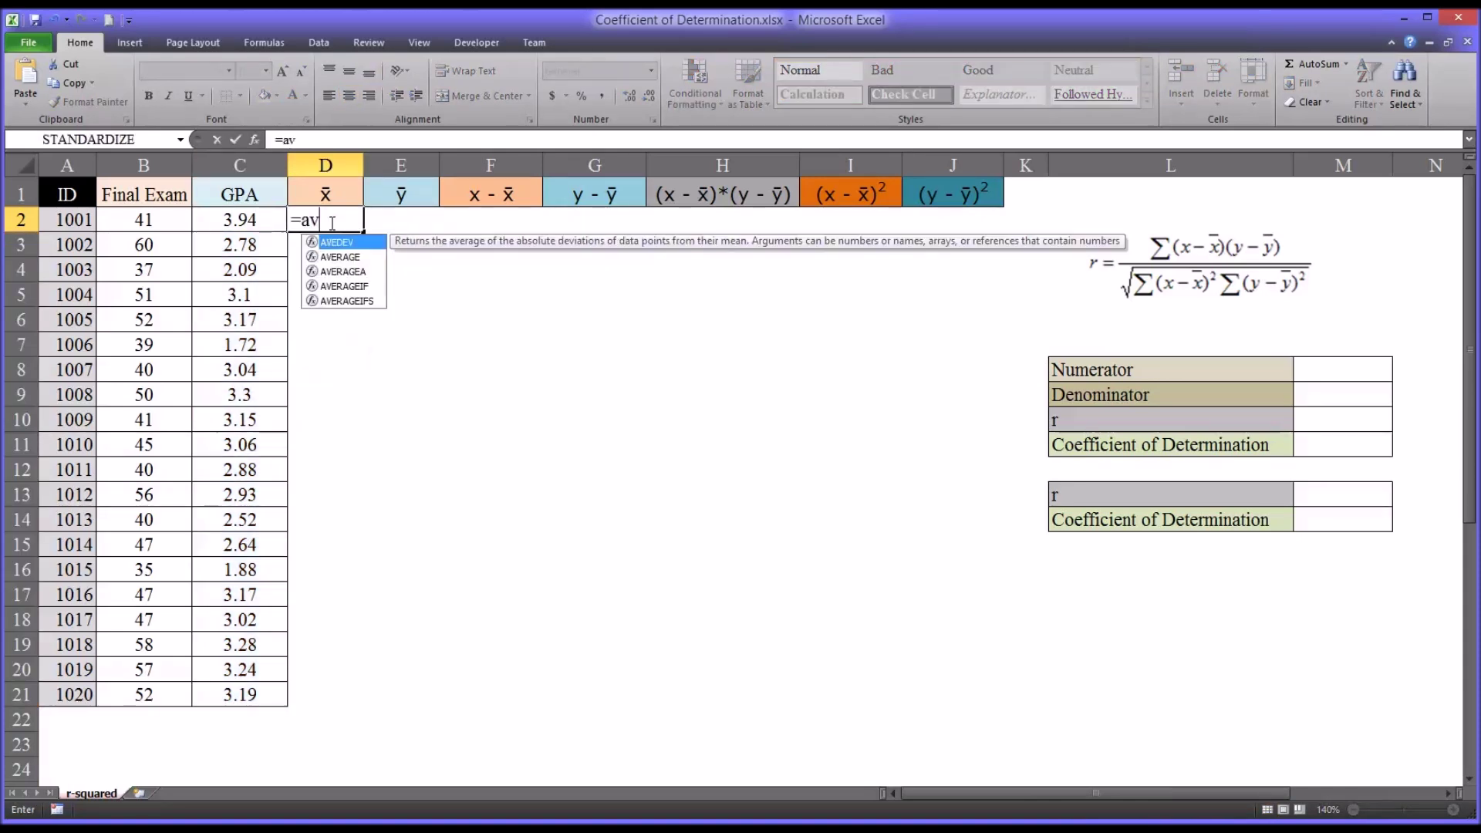
pyautogui.press('Down')
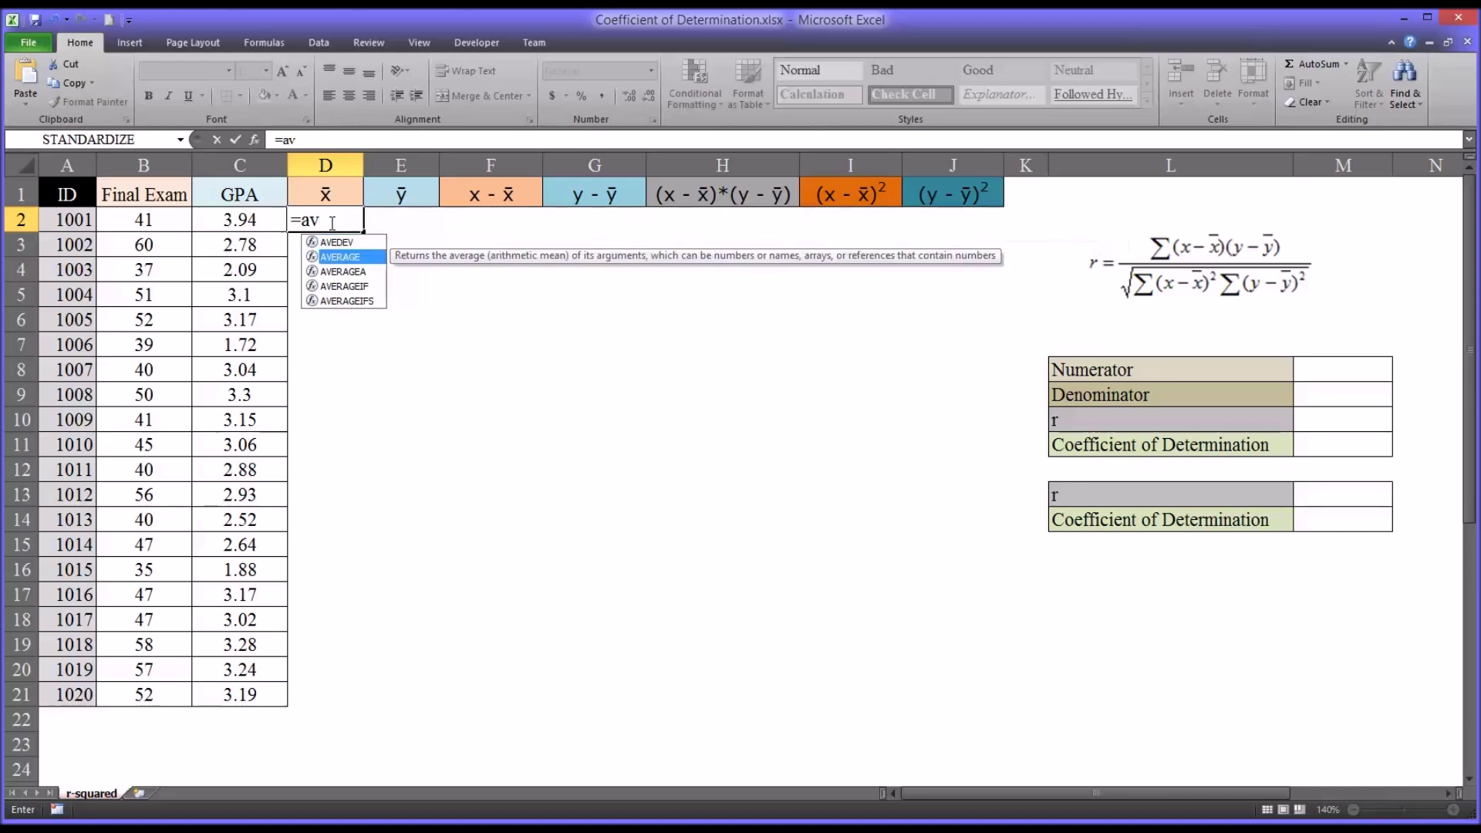
pyautogui.press('Tab')
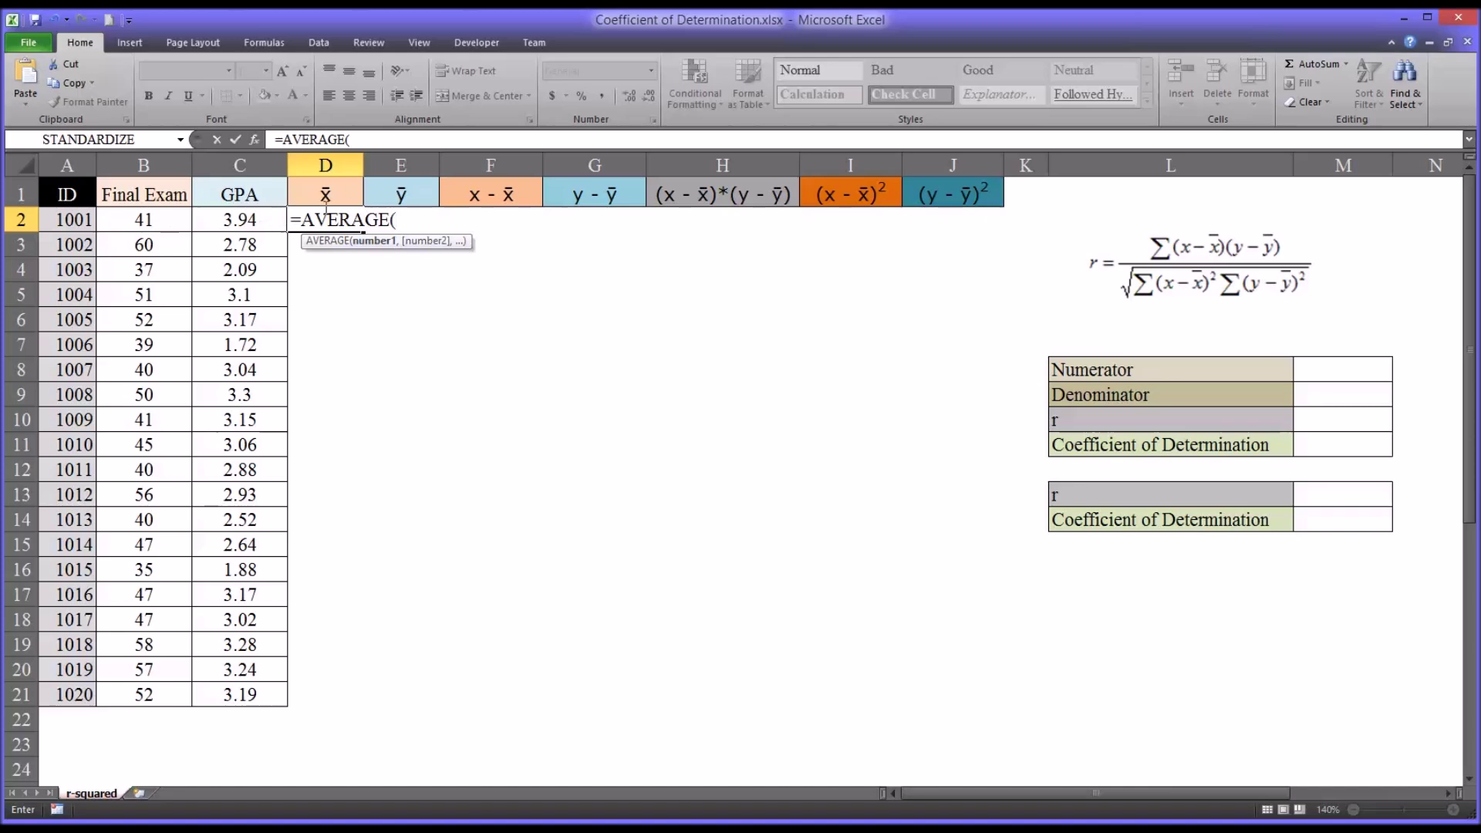
pyautogui.moveTo(153, 224); pyautogui.dragTo(151, 691)
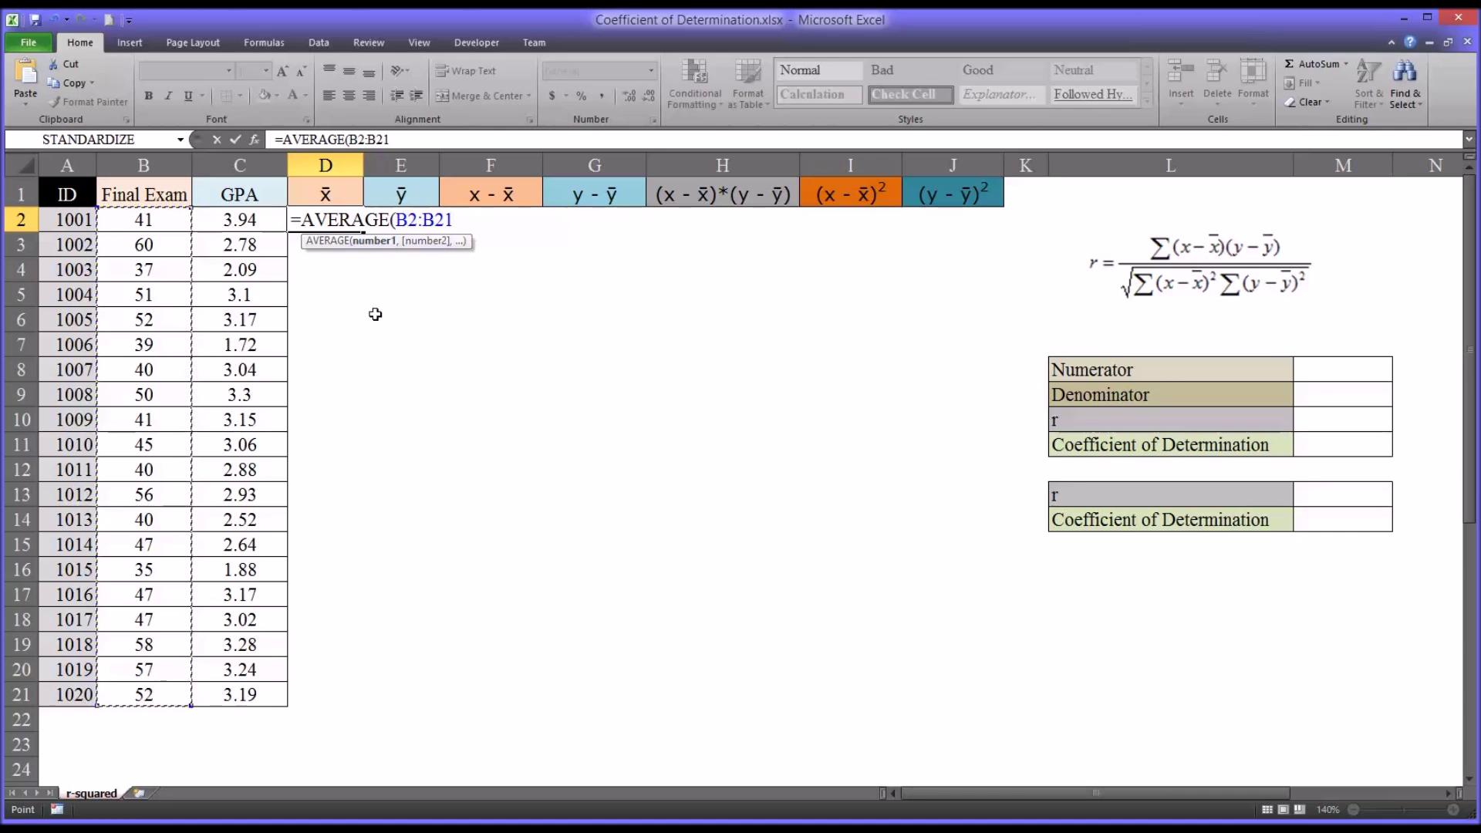
pyautogui.click(360, 139)
pyautogui.press('F4')
pyautogui.click(391, 139)
pyautogui.press('F4')
pyautogui.click(429, 140)
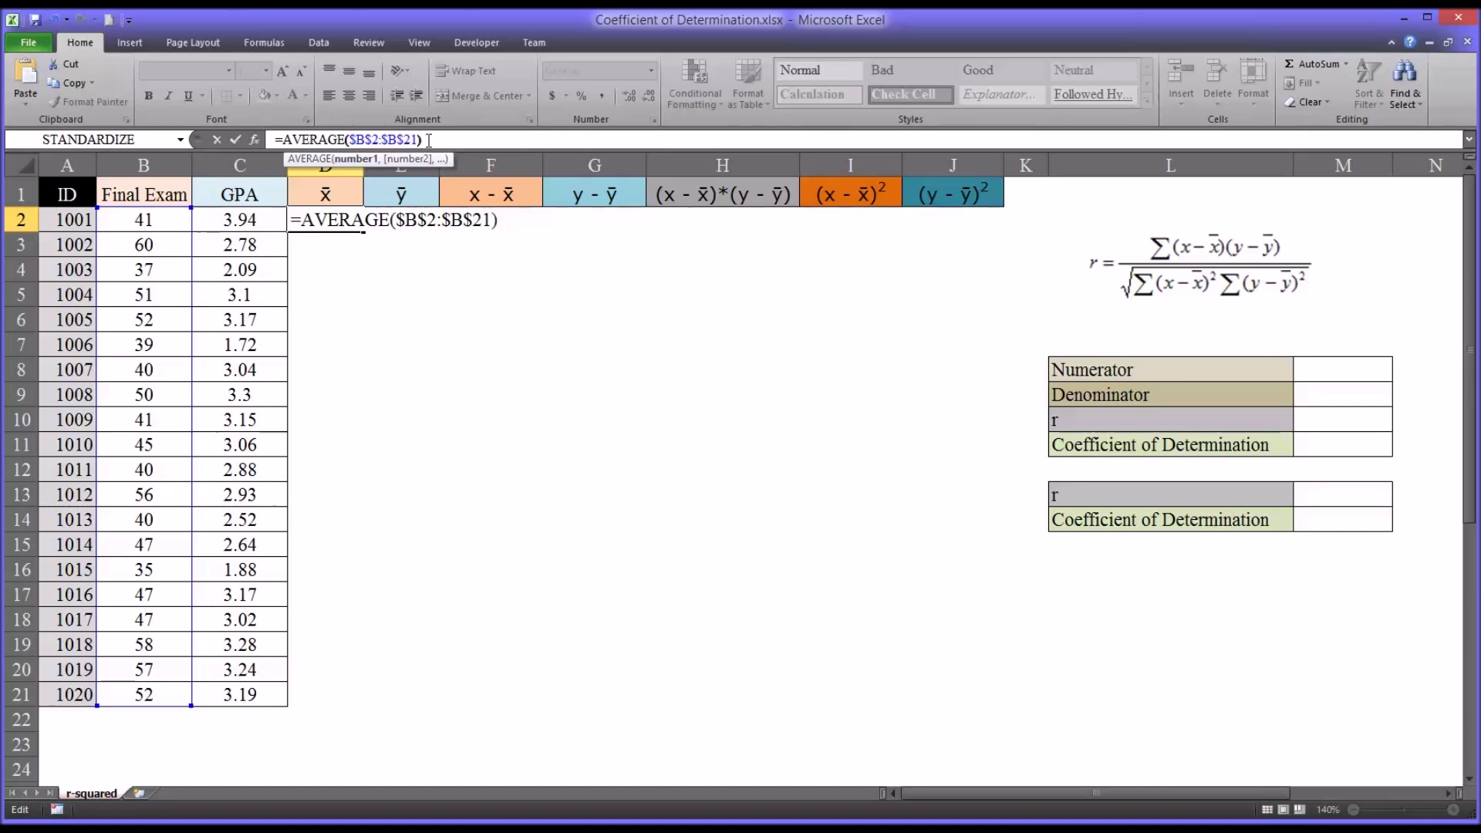
pyautogui.press('Return')
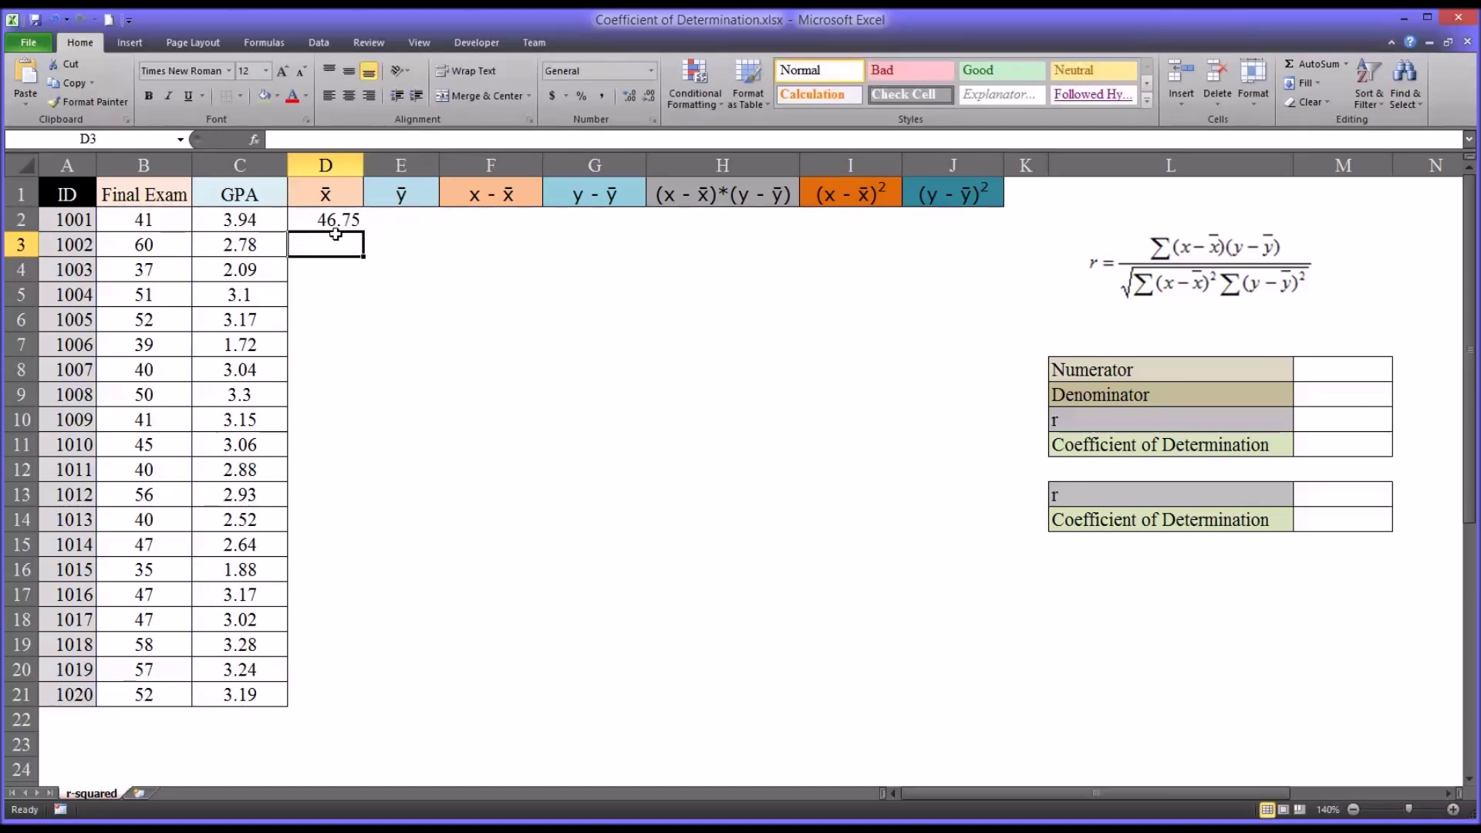
pyautogui.click(328, 221)
pyautogui.moveTo(362, 231); pyautogui.dragTo(397, 698)
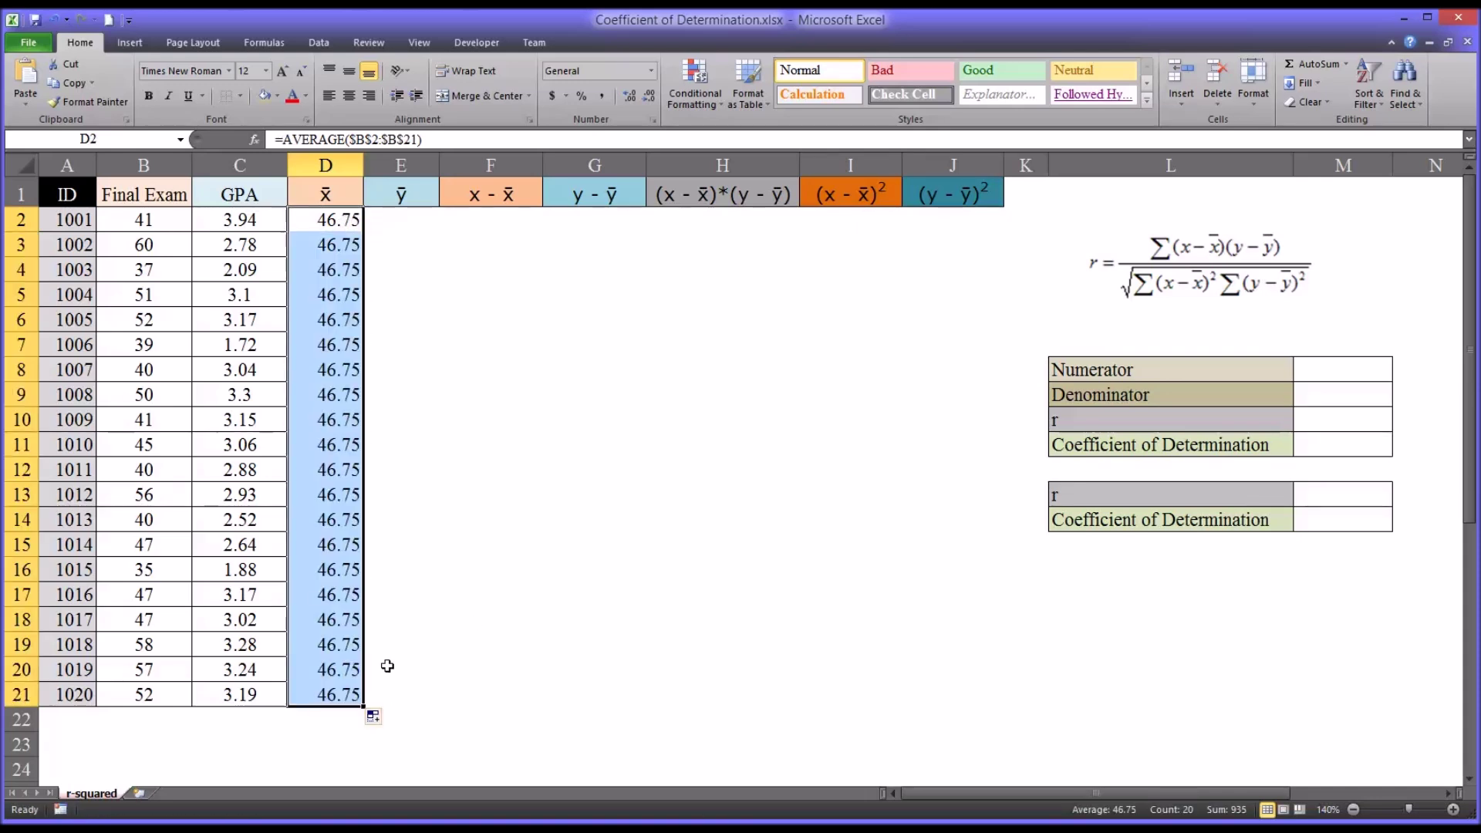
# Calculate the GPA mean in E2 as =AVERAGE($C$2:$C$21), reusing the formula from D2, and fill it down to E21.
pyautogui.click(351, 222)
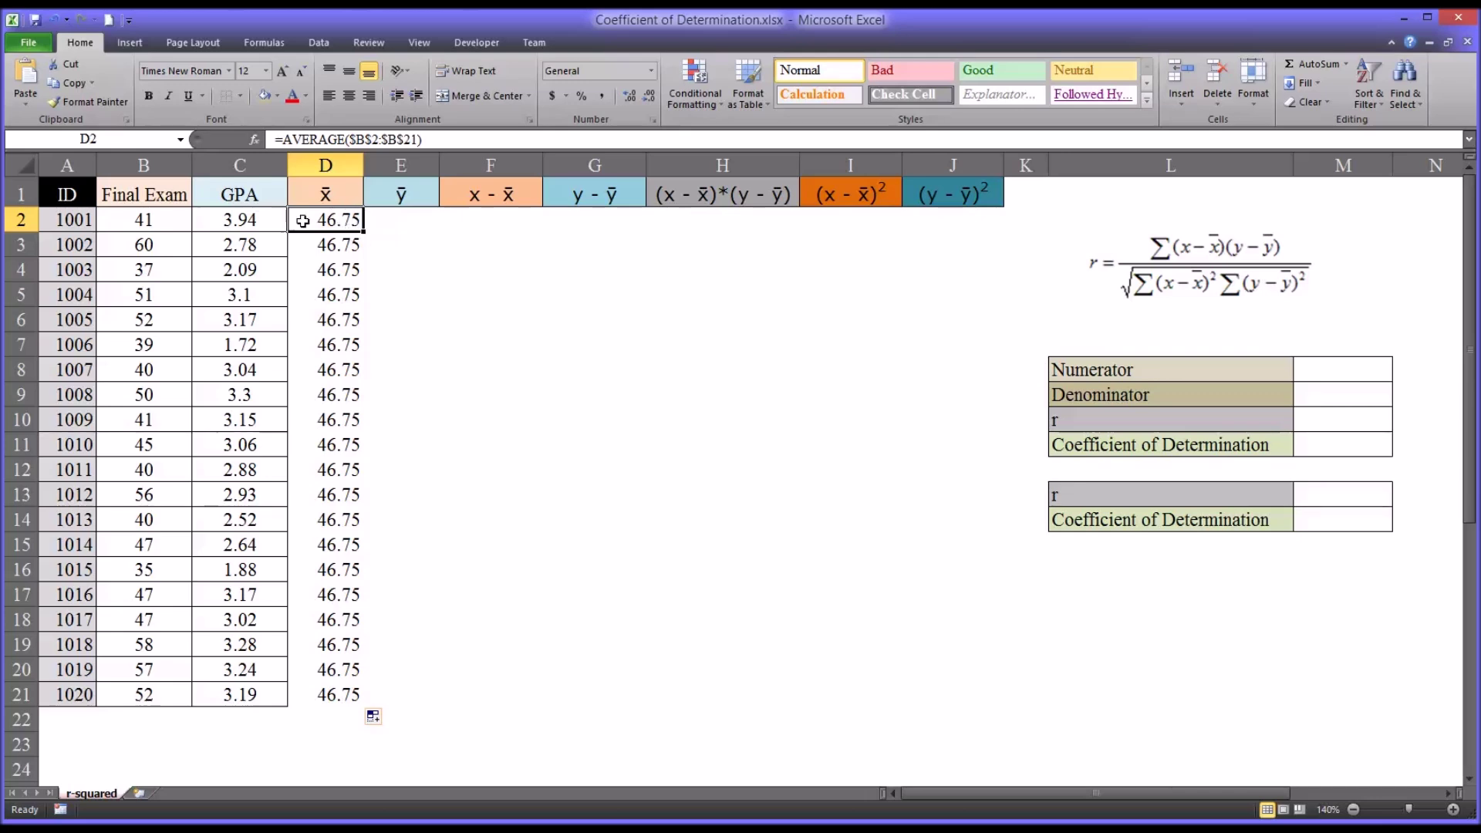
pyautogui.moveTo(362, 231); pyautogui.dragTo(399, 225)
pyautogui.click(400, 222)
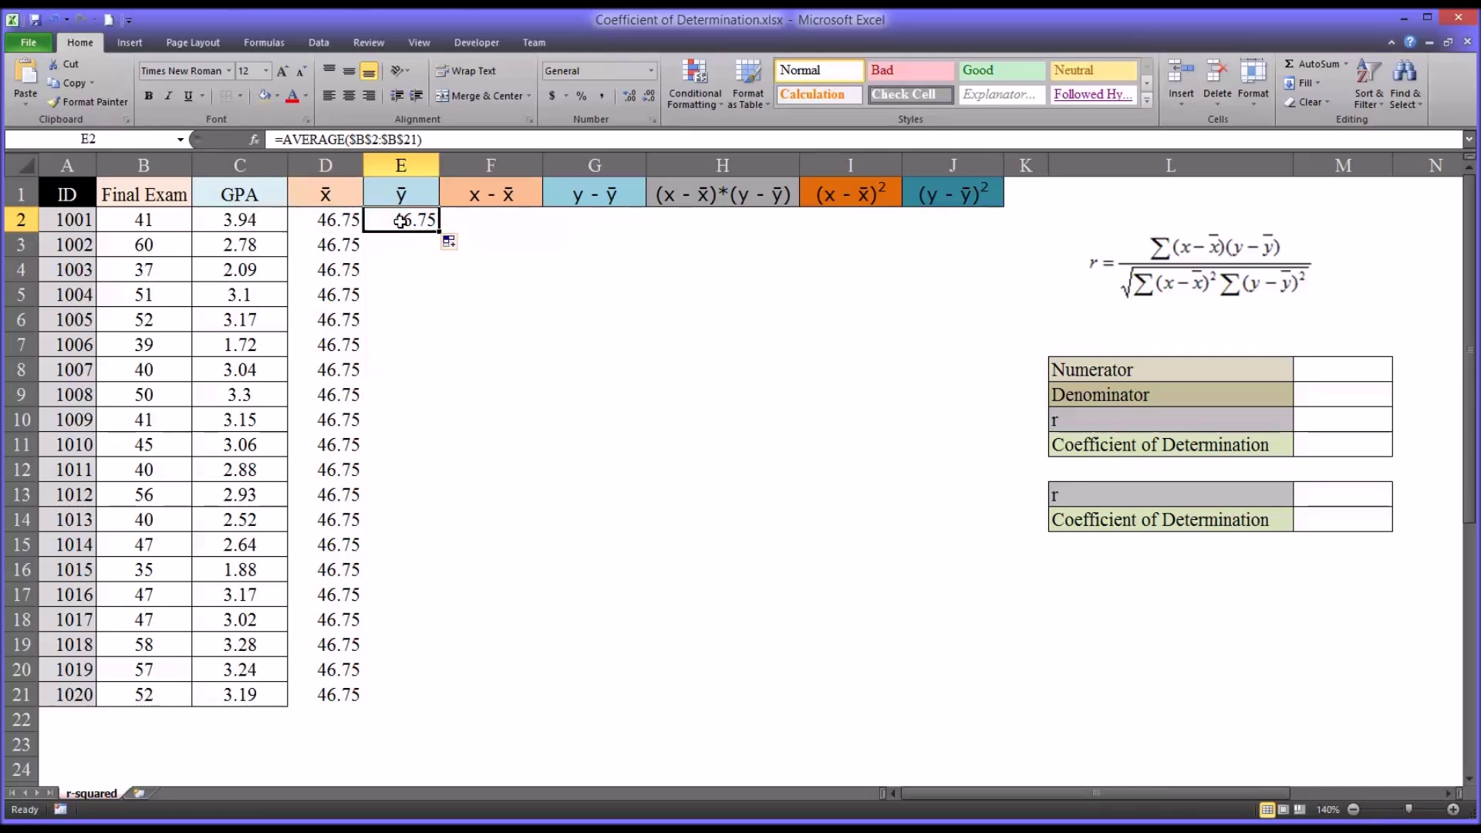
pyautogui.click(371, 139)
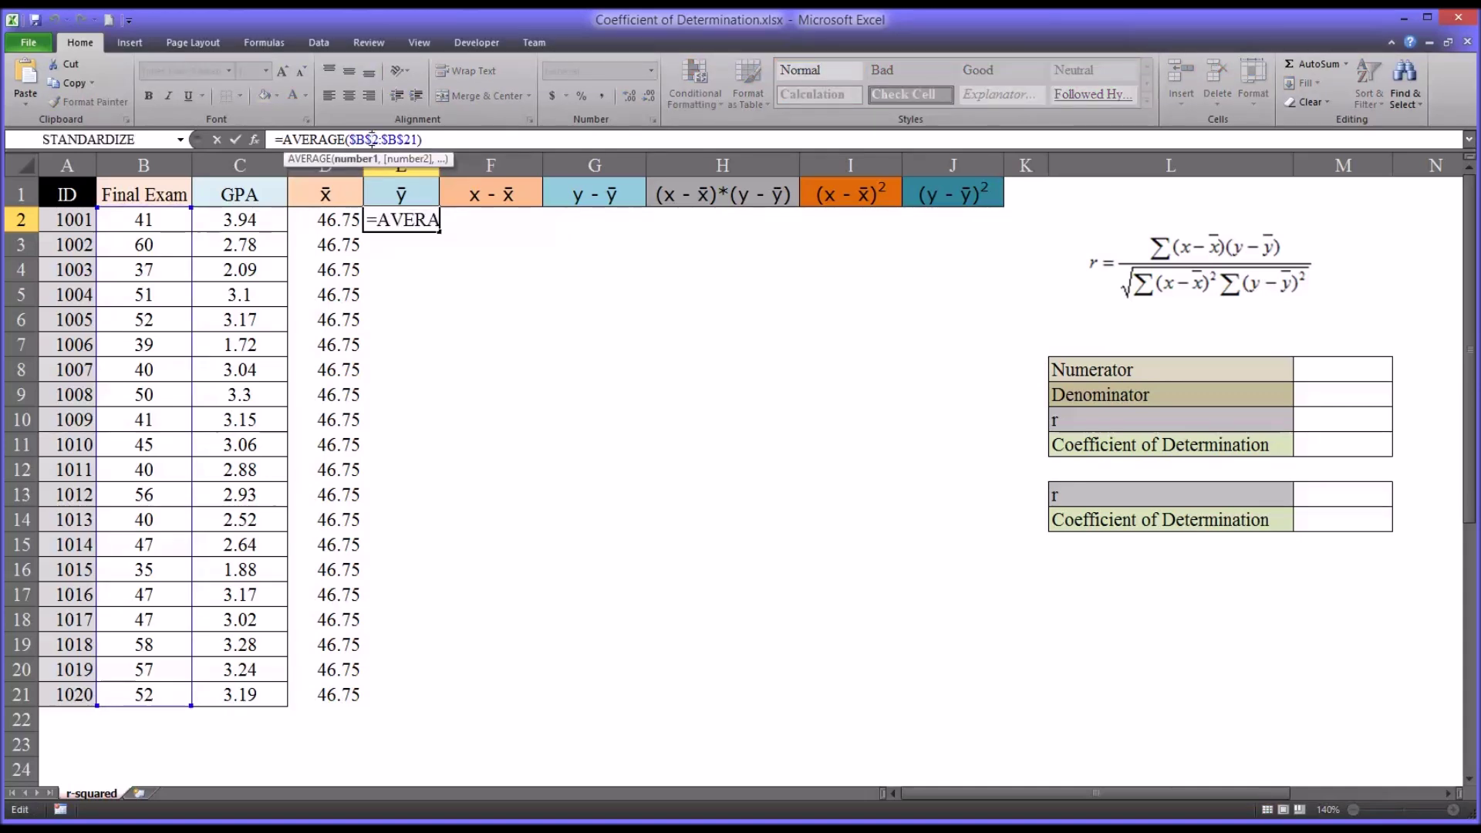
pyautogui.moveTo(192, 294); pyautogui.dragTo(243, 301)
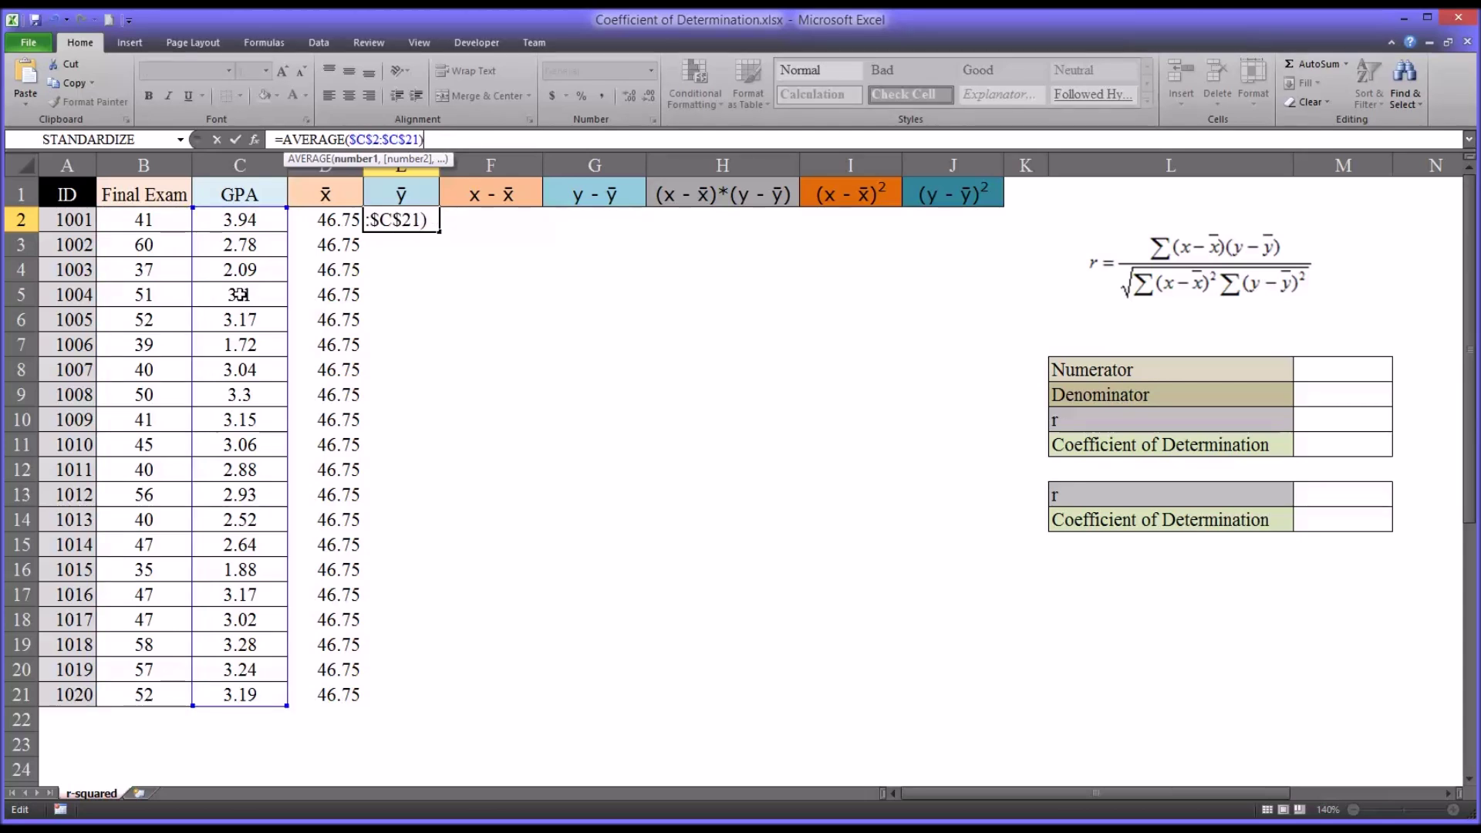
pyautogui.press('Return')
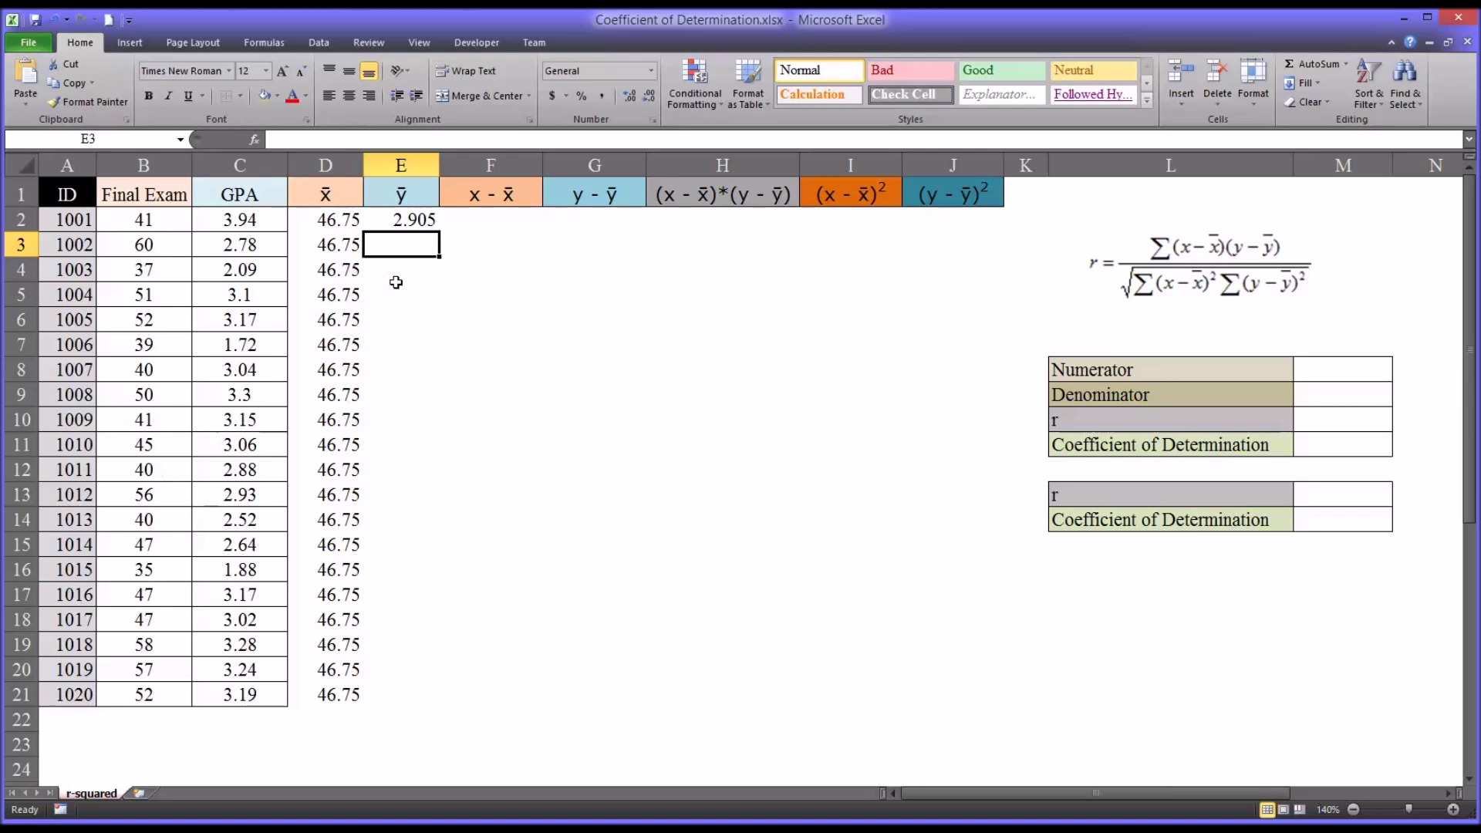
pyautogui.click(405, 221)
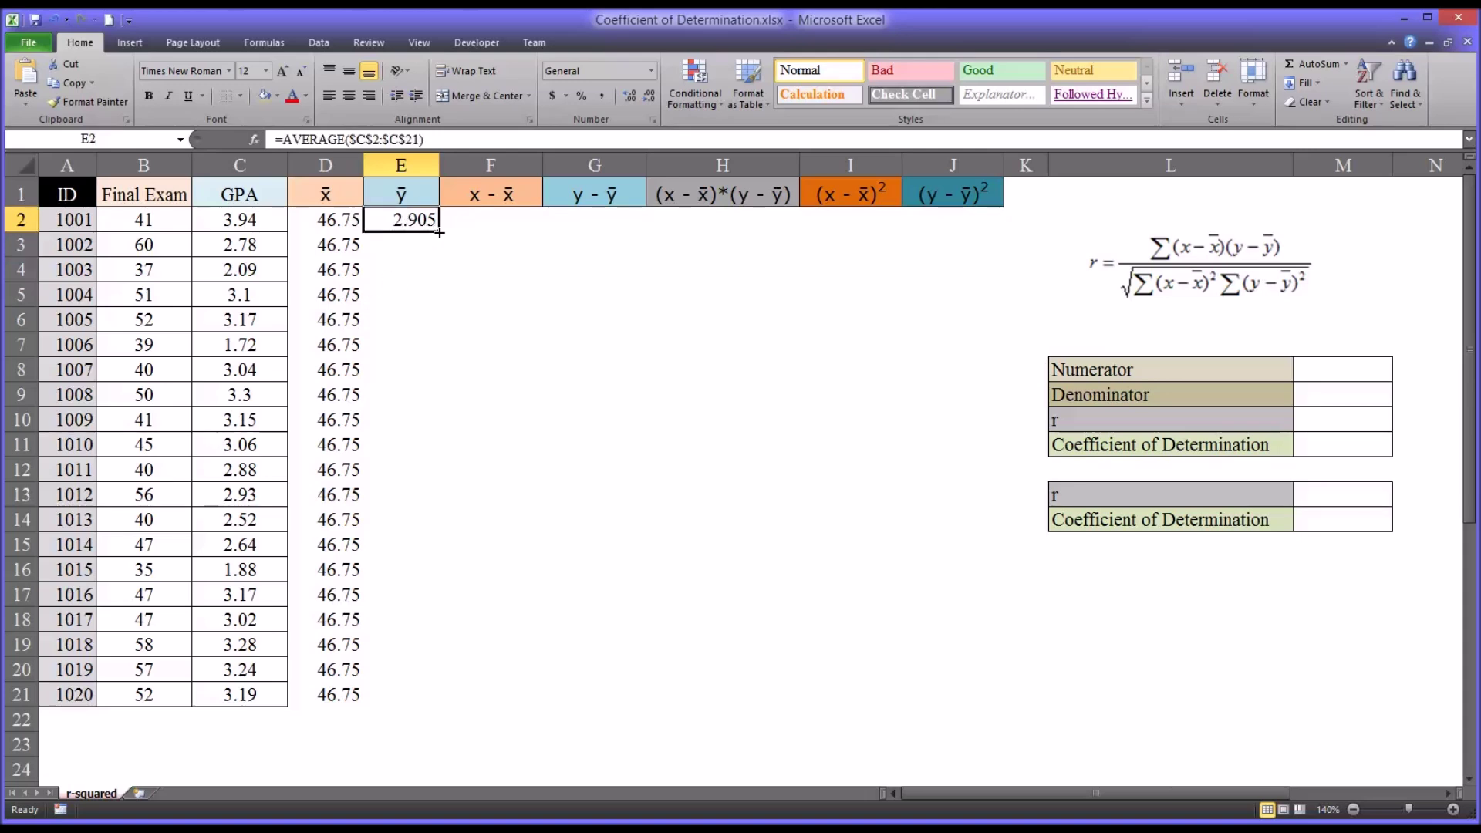
pyautogui.moveTo(439, 232); pyautogui.dragTo(408, 709)
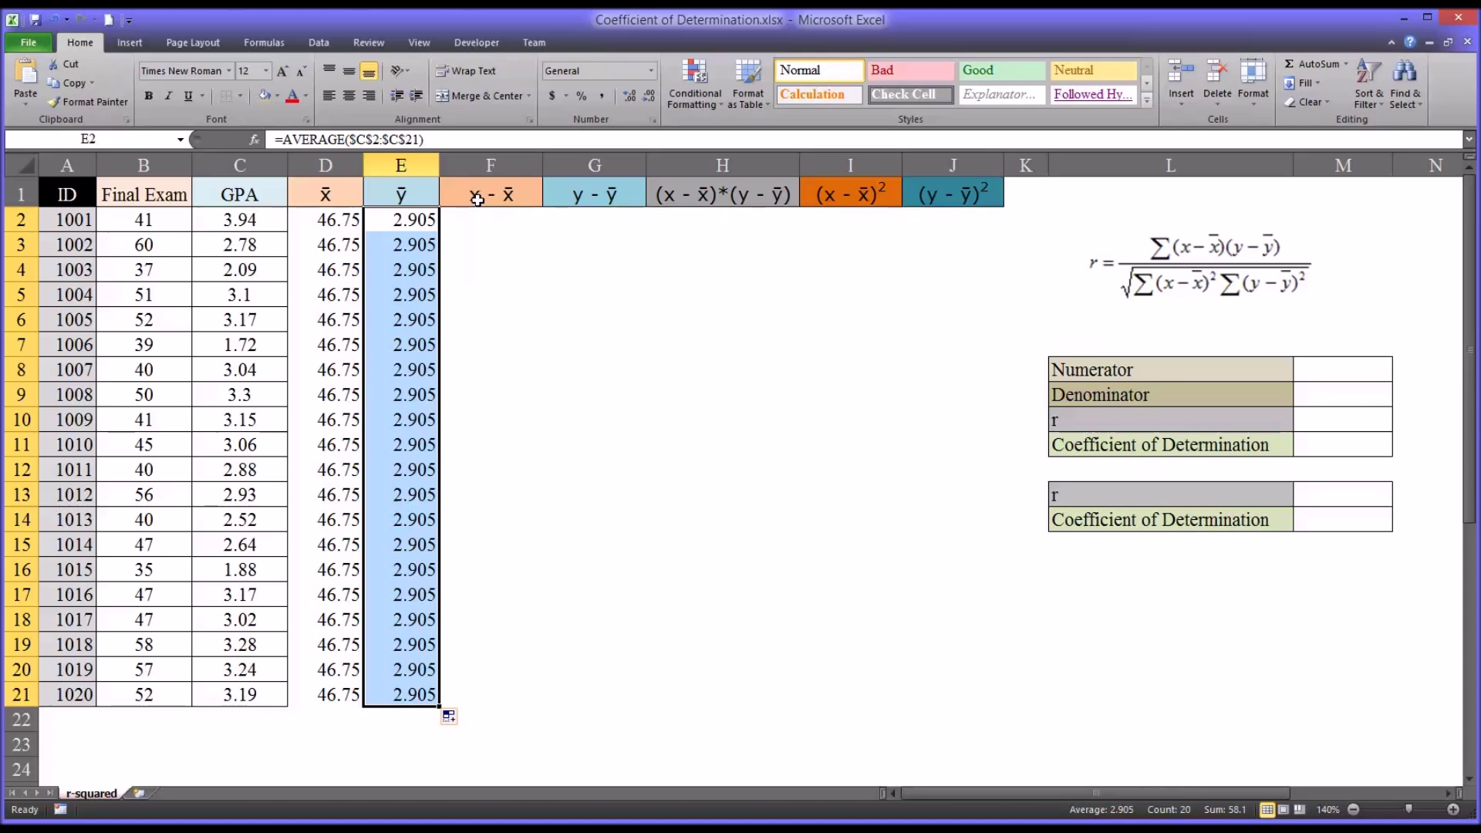
# Calculate the Final Exam deviation from its mean in F2 with =B2-D2 and fill the formula down to F21.
pyautogui.click(487, 222)
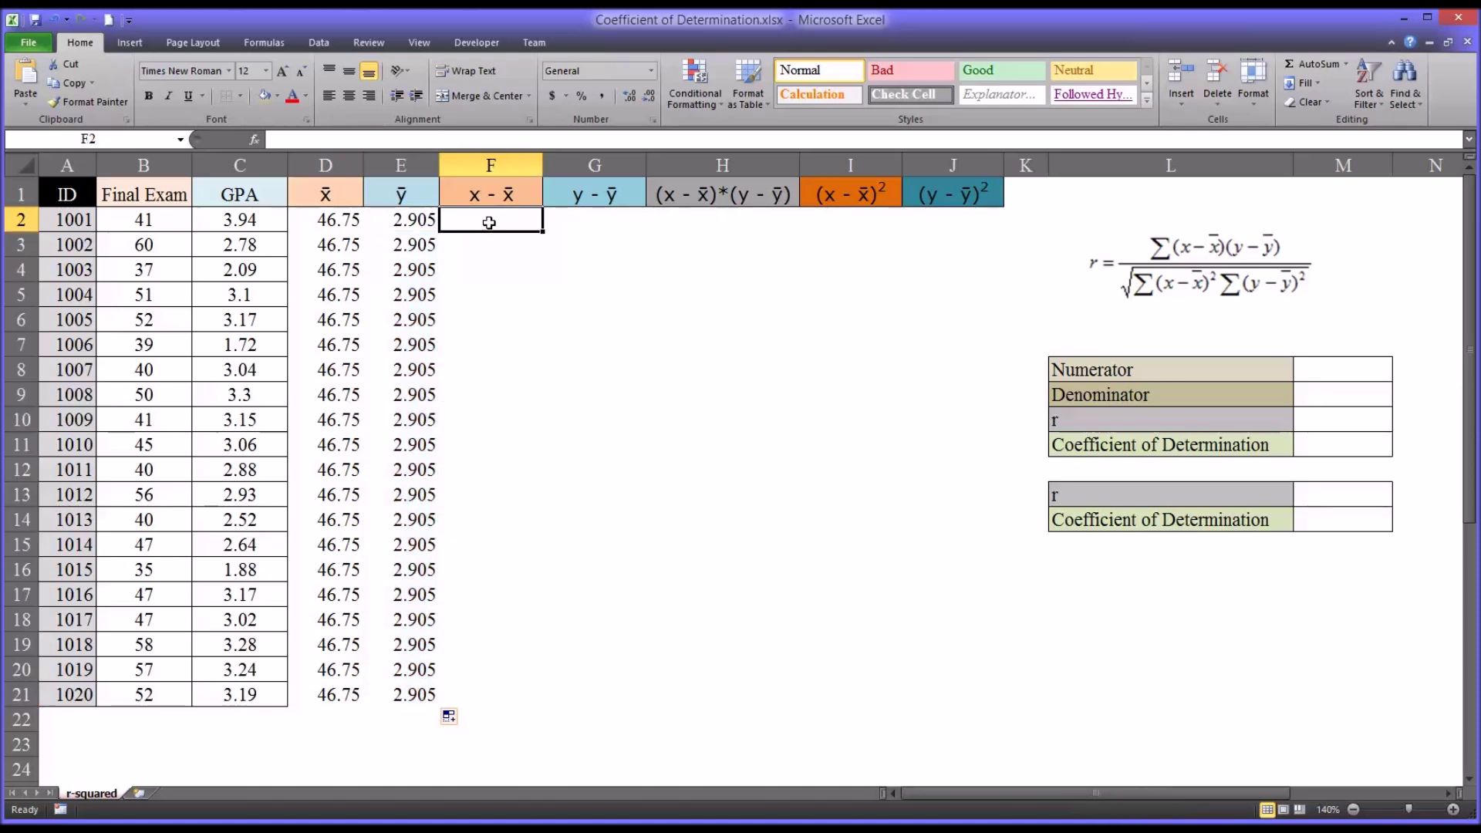
pyautogui.write('=')
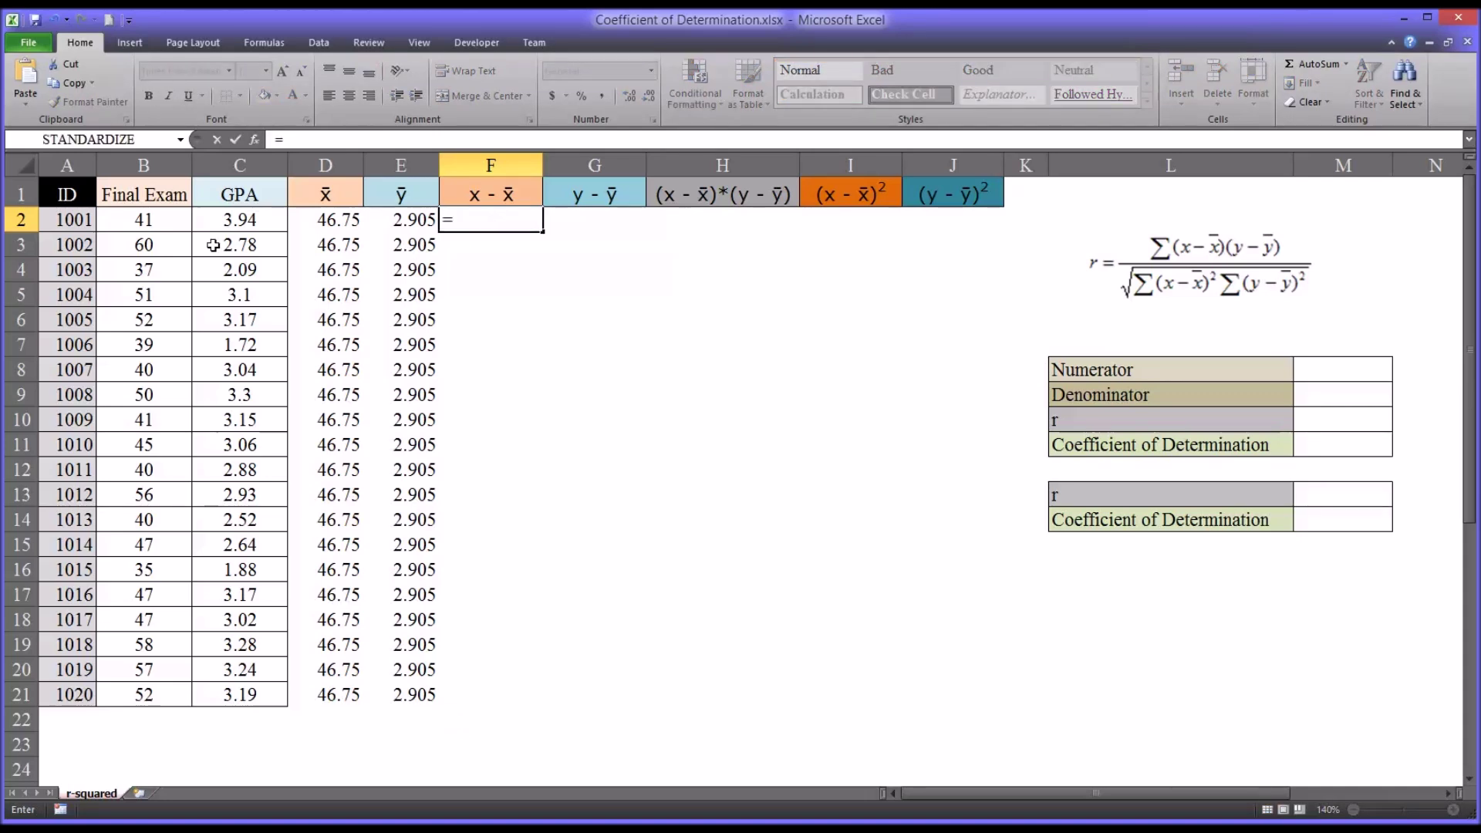
pyautogui.click(131, 222)
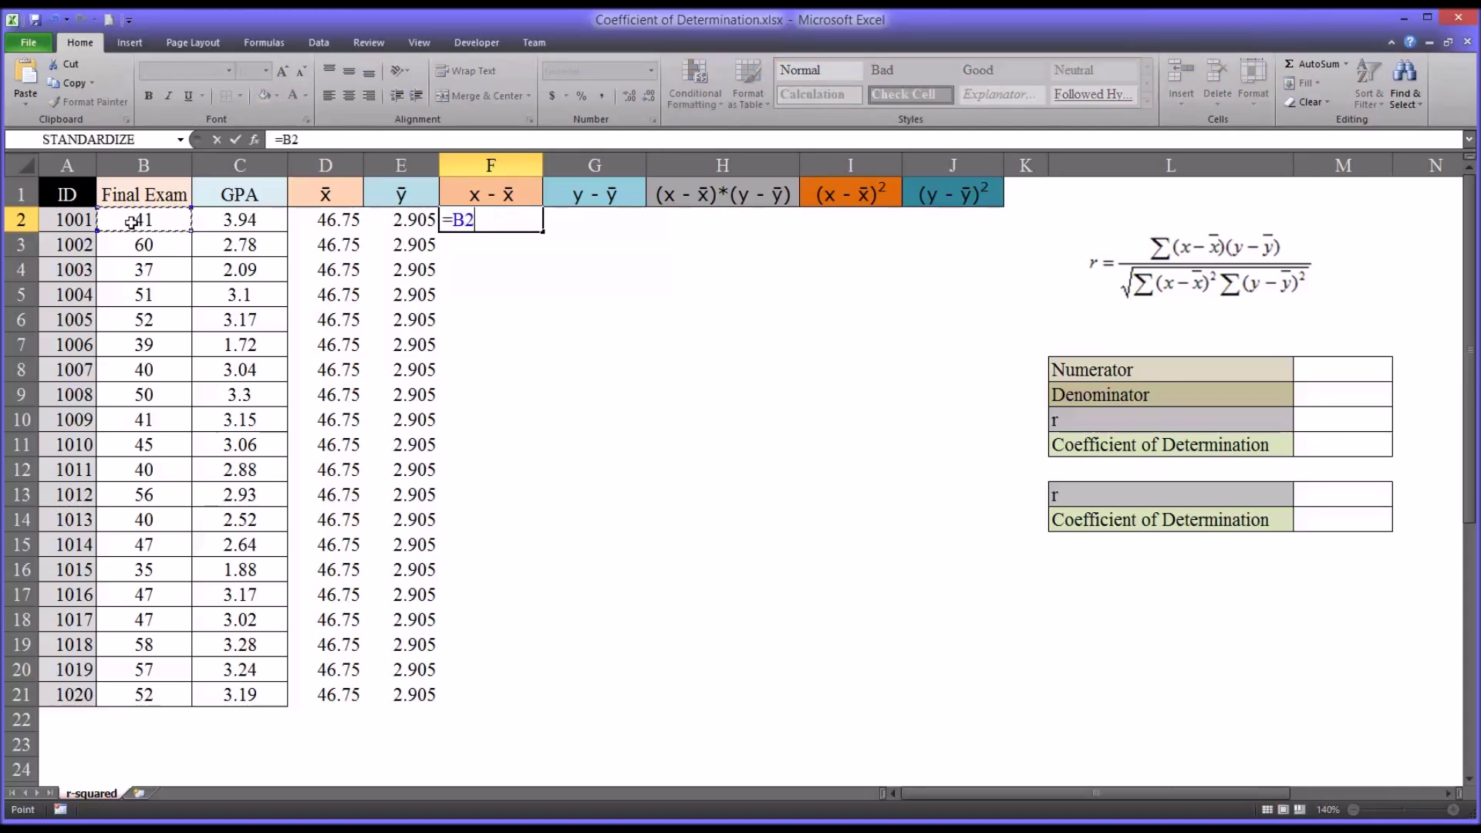
pyautogui.write('-')
pyautogui.click(312, 223)
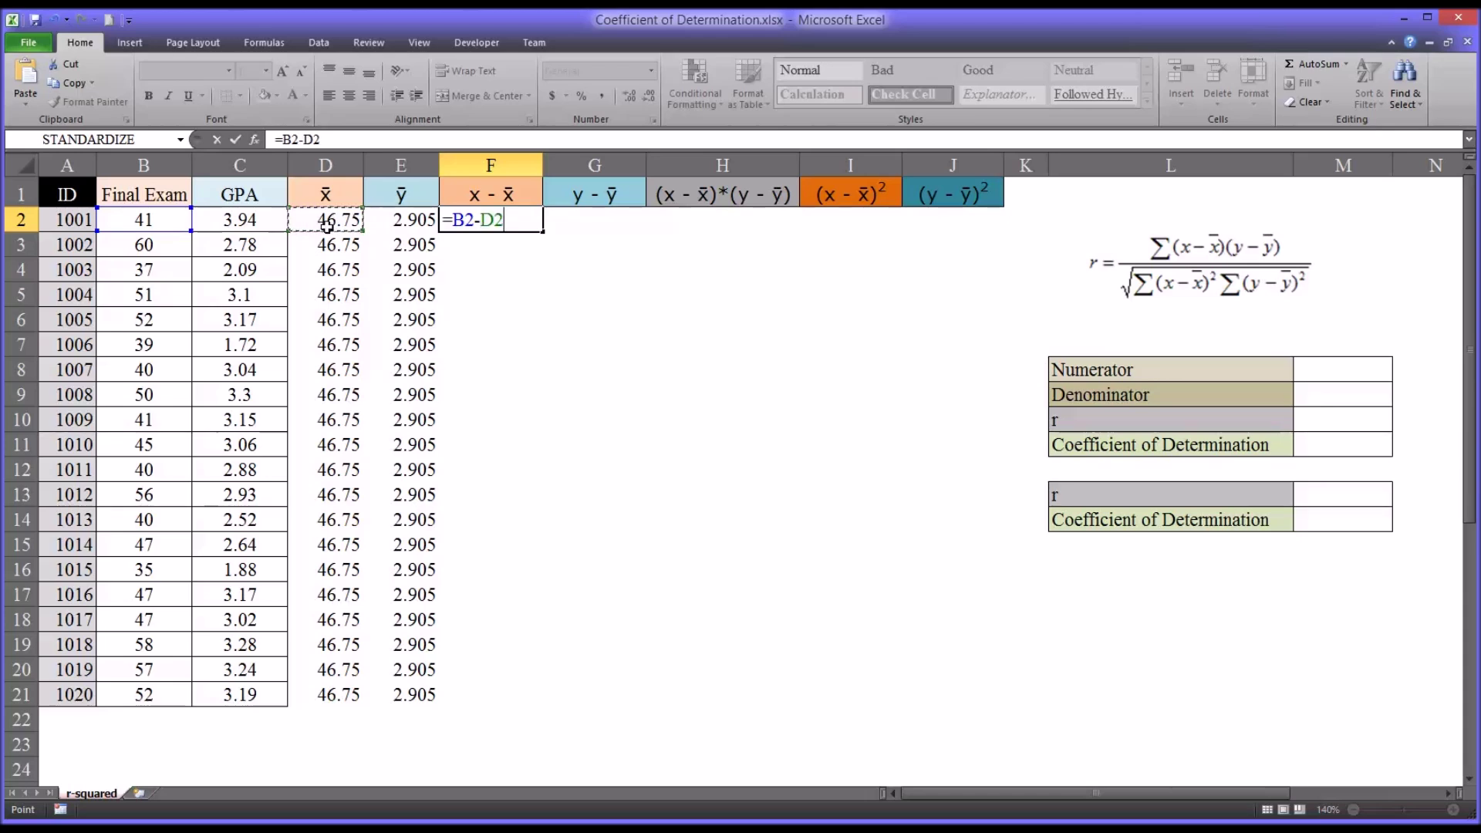
pyautogui.press('Return')
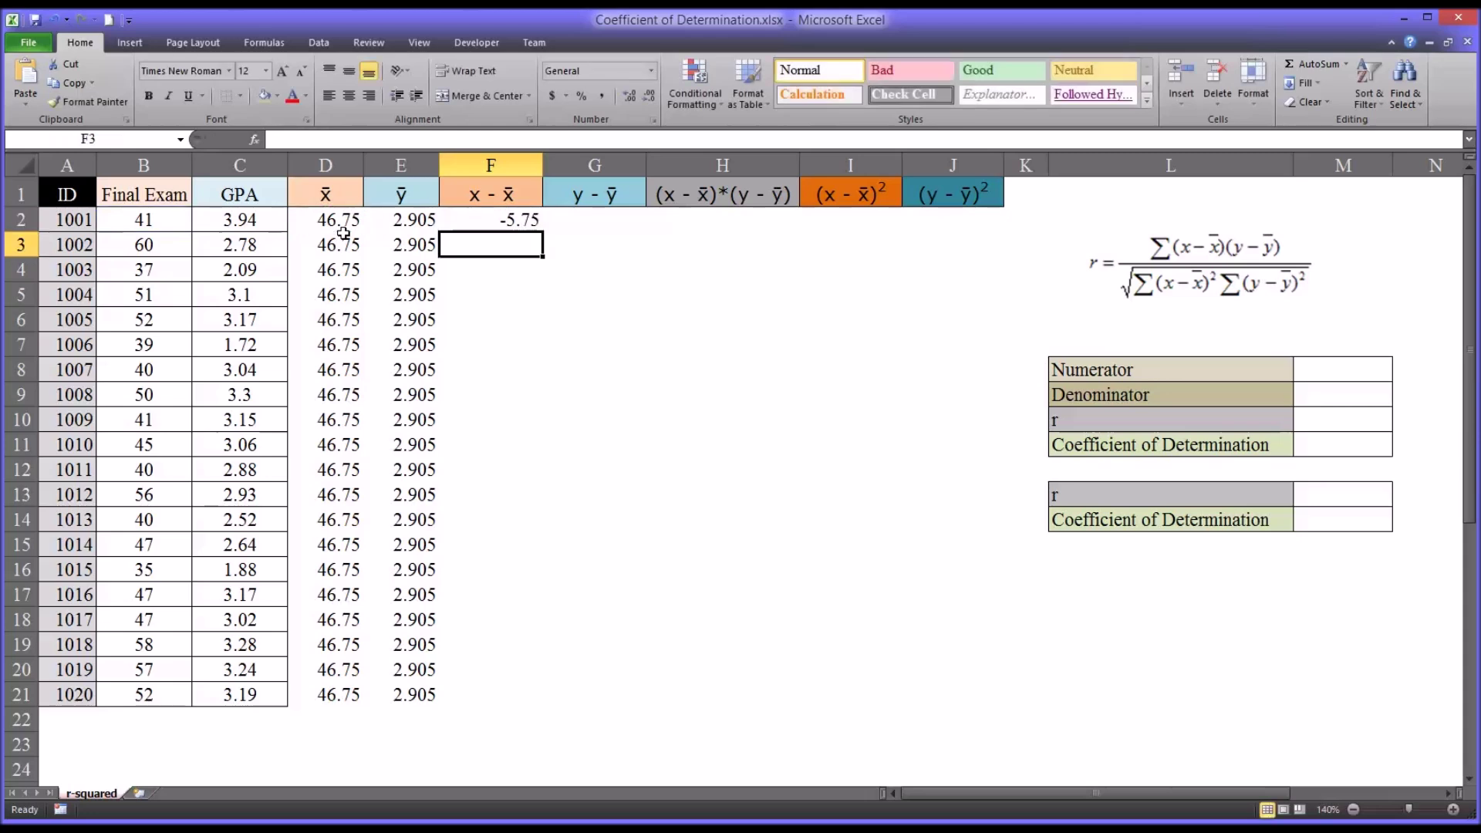
pyautogui.click(480, 224)
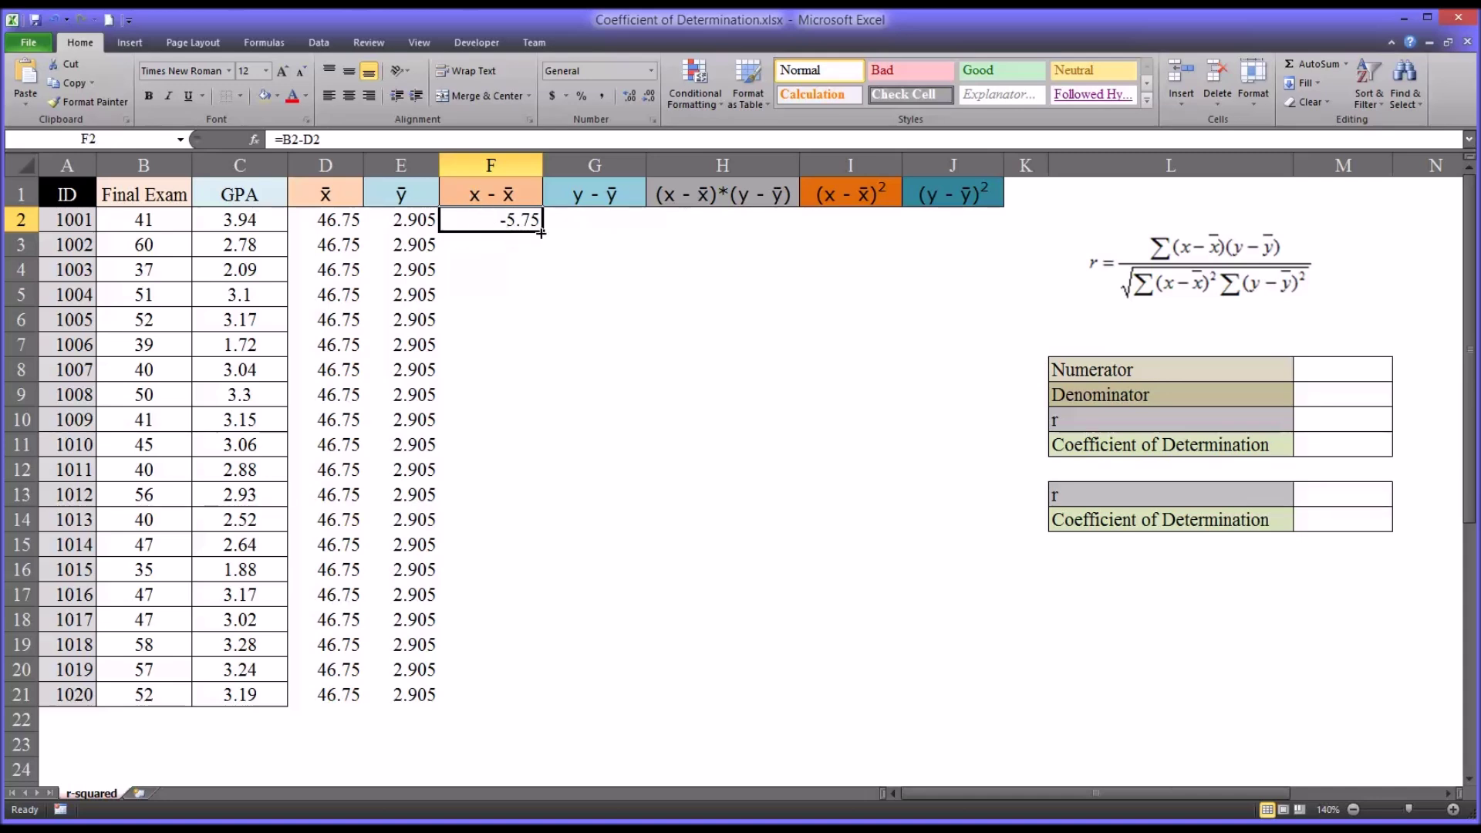
pyautogui.moveTo(541, 234); pyautogui.dragTo(532, 700)
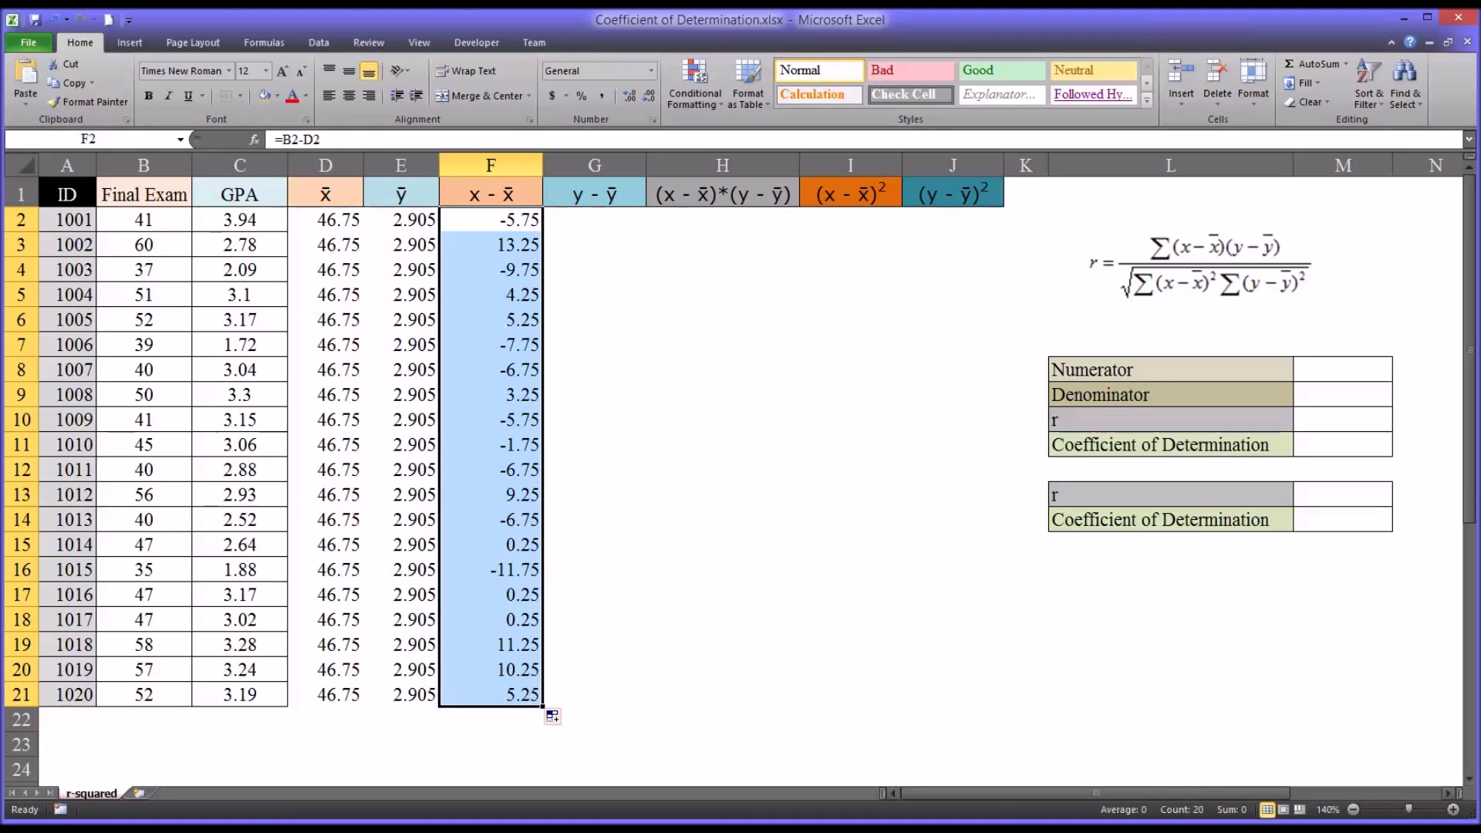
# Calculate the first GPA deviation from its mean in G2 with the formula =C2-E2.
pyautogui.click(577, 223)
pyautogui.write('=')
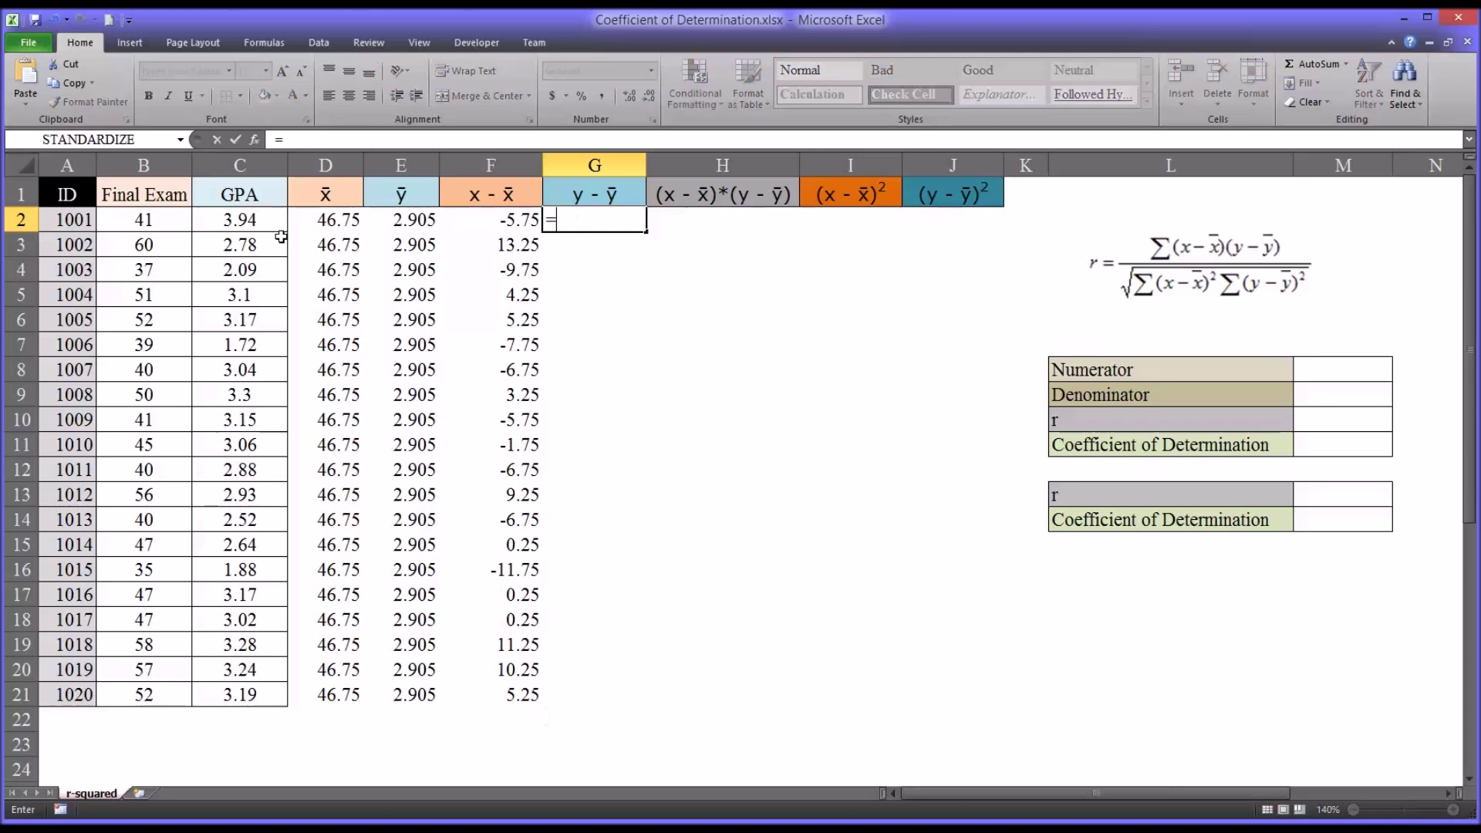
pyautogui.click(235, 222)
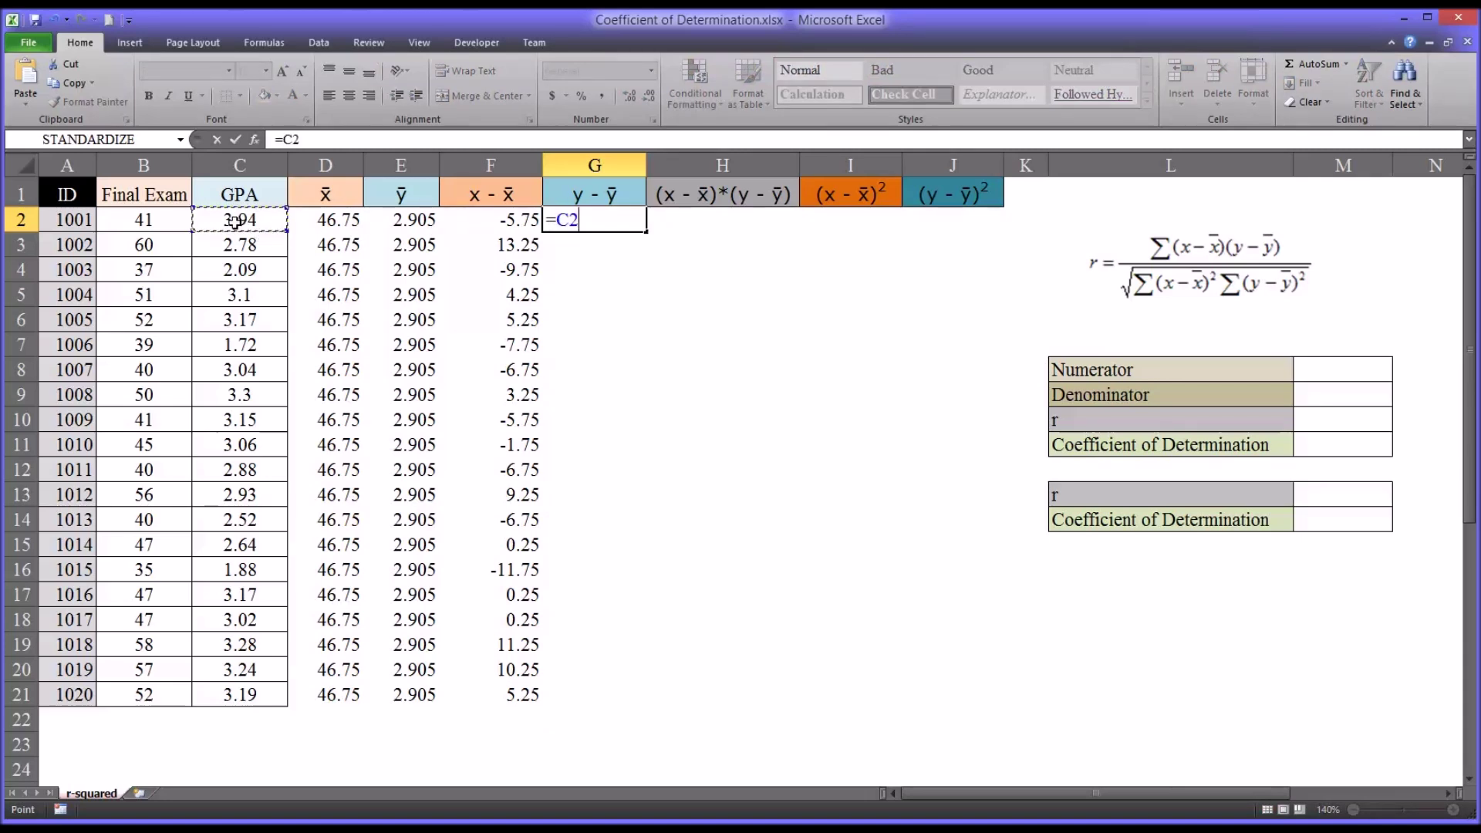
pyautogui.write('-')
pyautogui.click(397, 222)
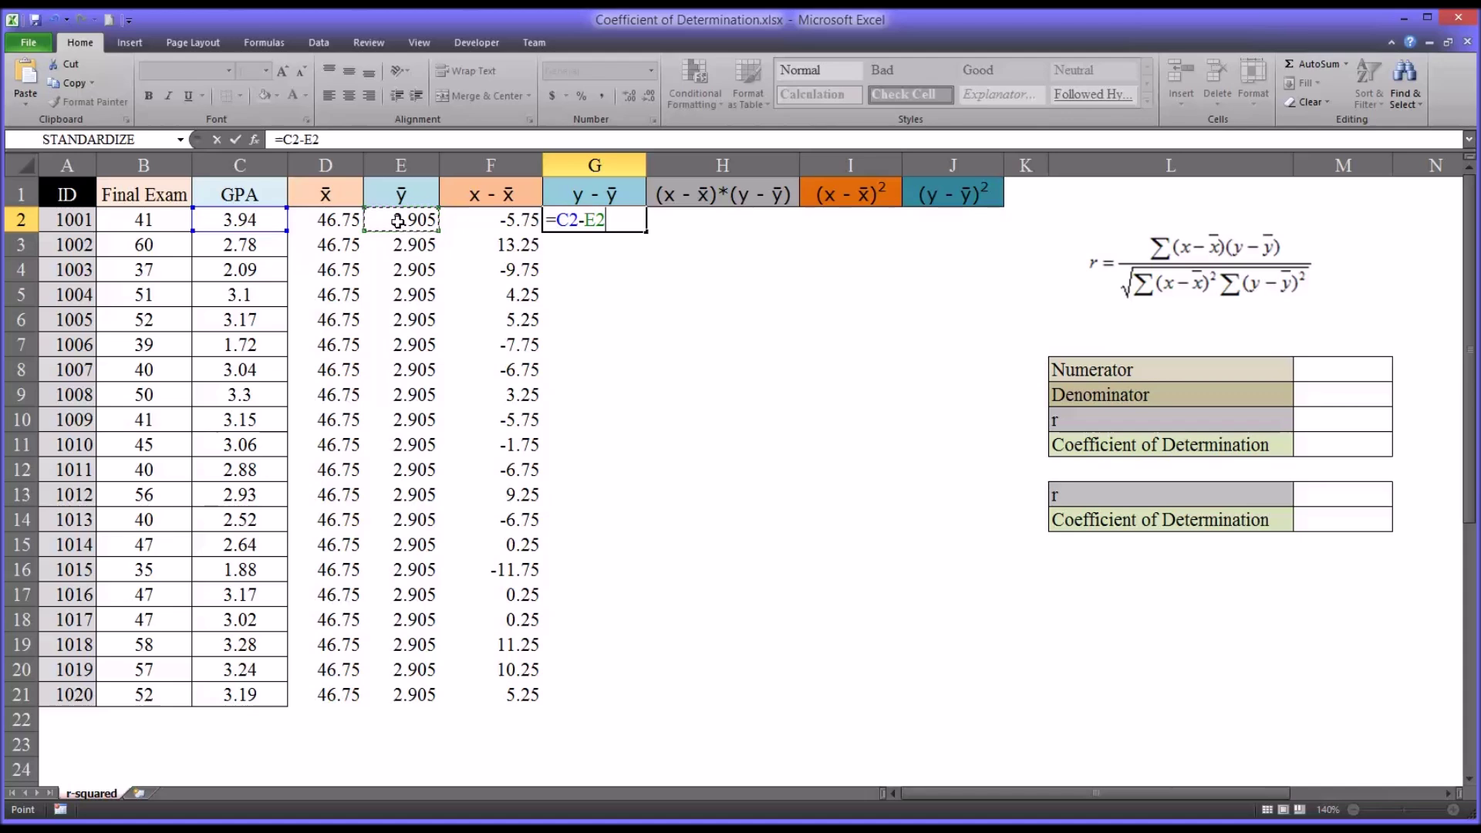
pyautogui.press('Return')
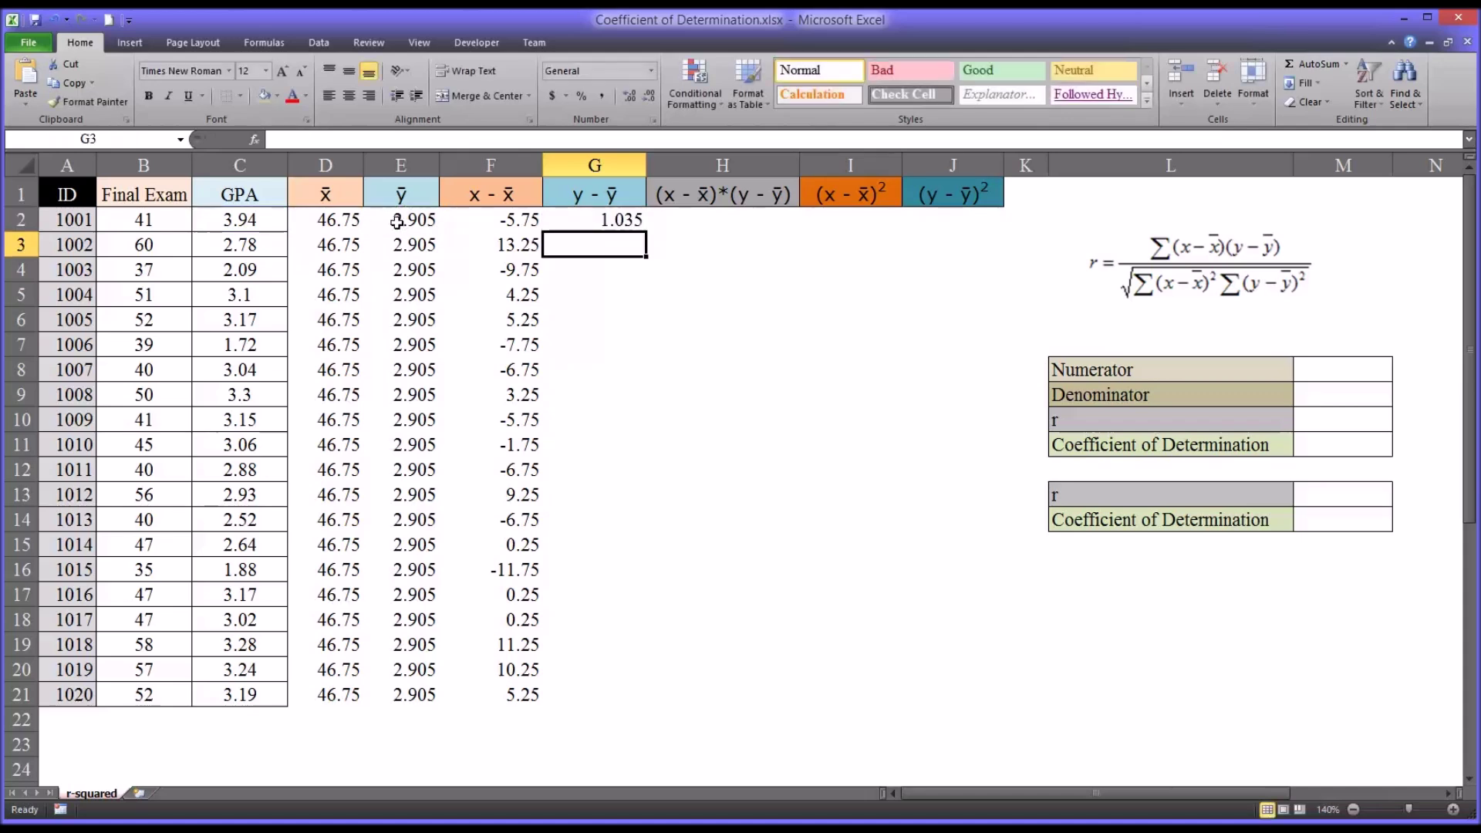
# Fill the GPA deviation formula from G2 down to G21.
pyautogui.click(602, 220)
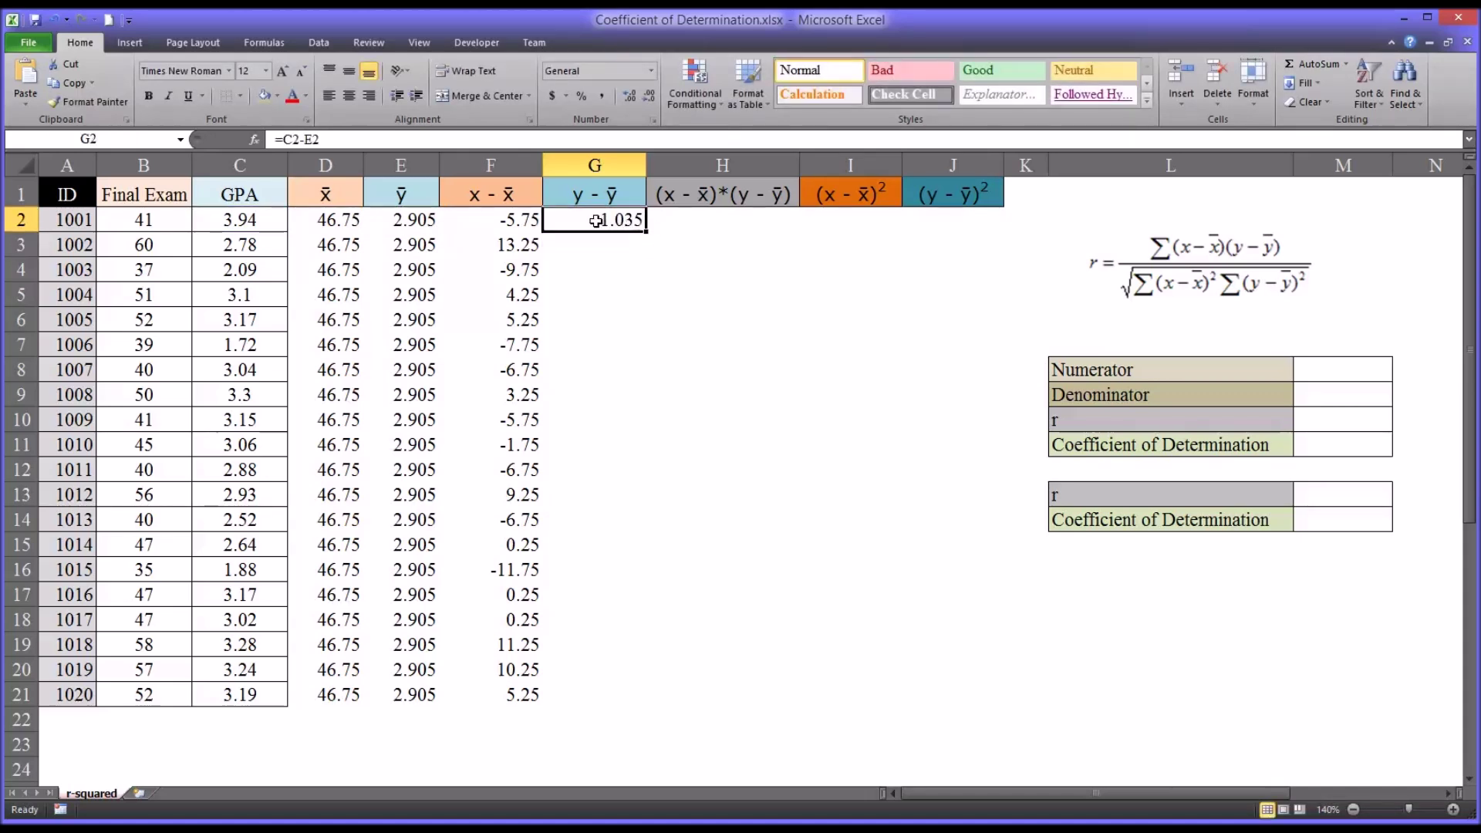
pyautogui.moveTo(646, 234); pyautogui.dragTo(622, 695)
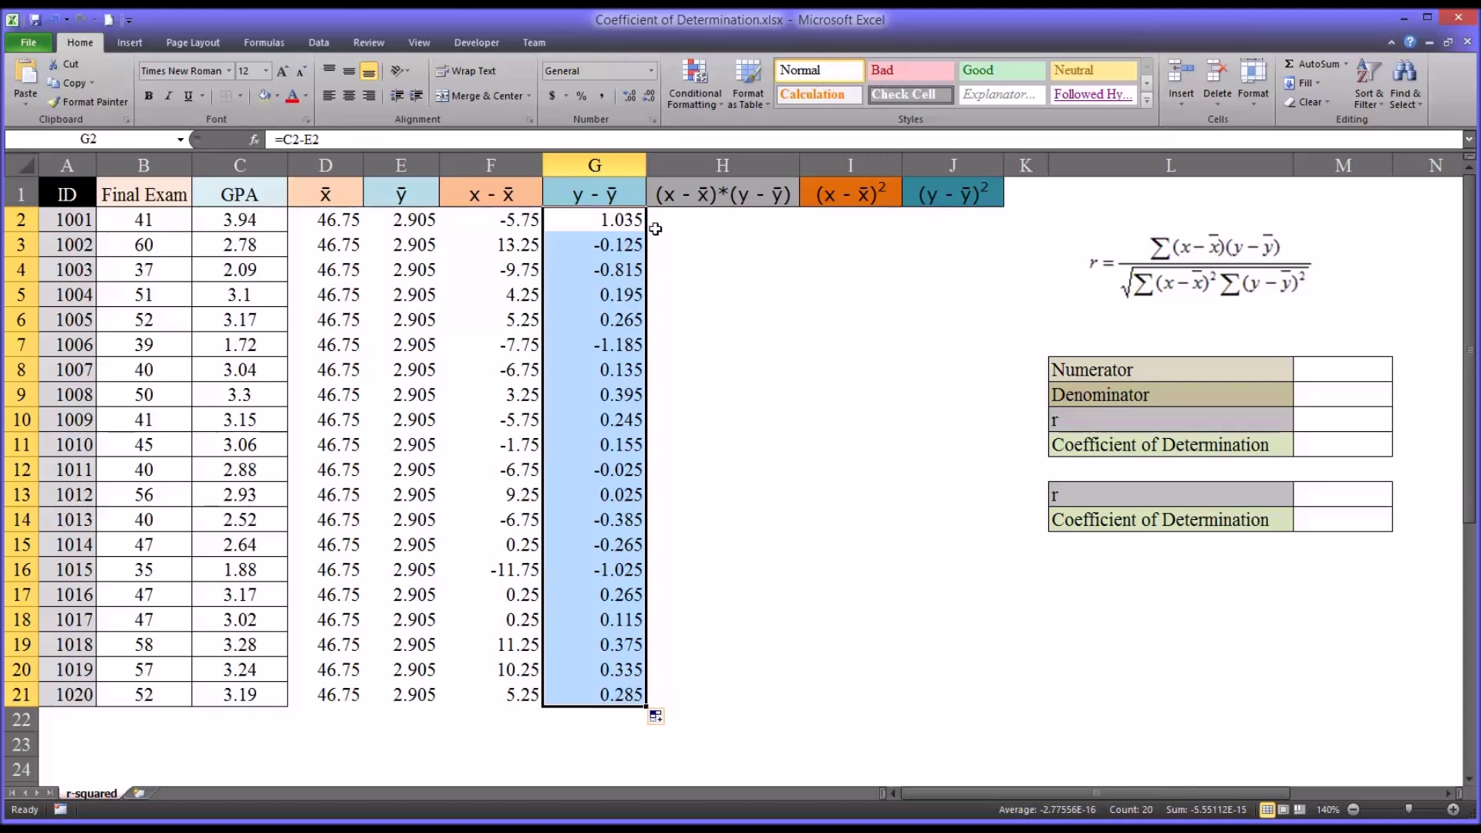
# Calculate the product of the two deviations in H2 with =F2*G2 and fill the formula down to H21.
pyautogui.click(681, 221)
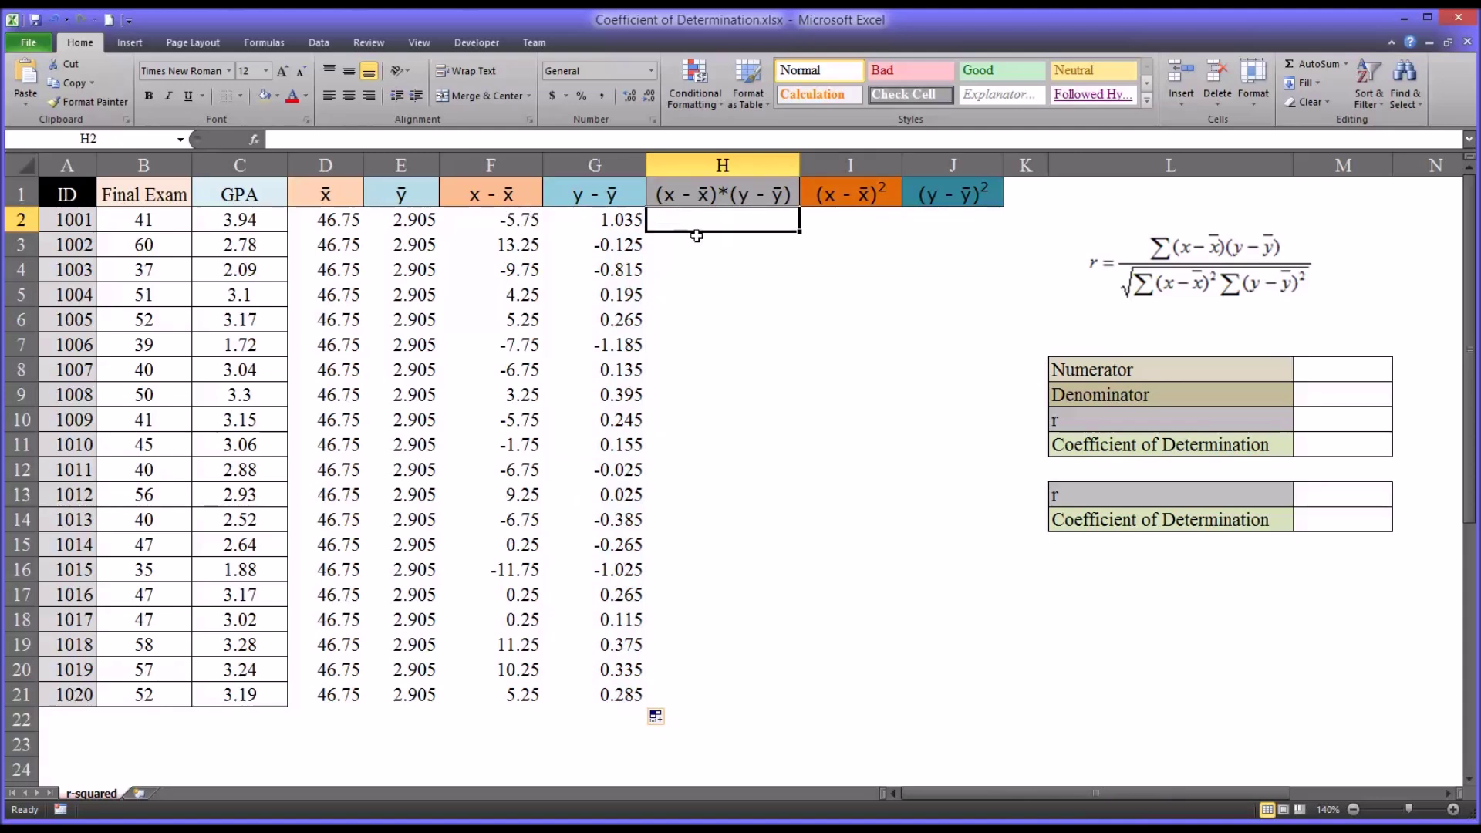
pyautogui.write('=')
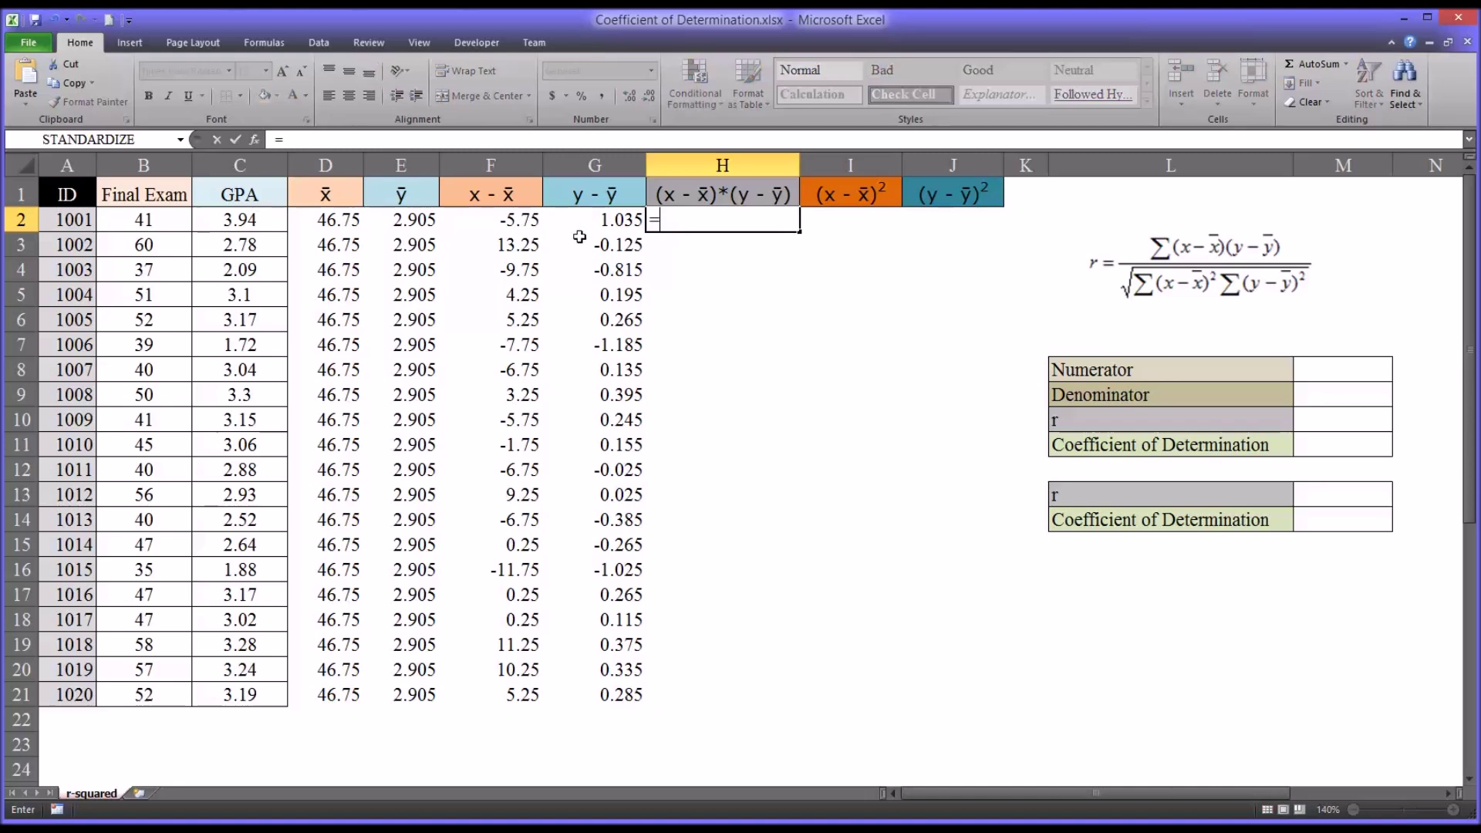
pyautogui.click(489, 222)
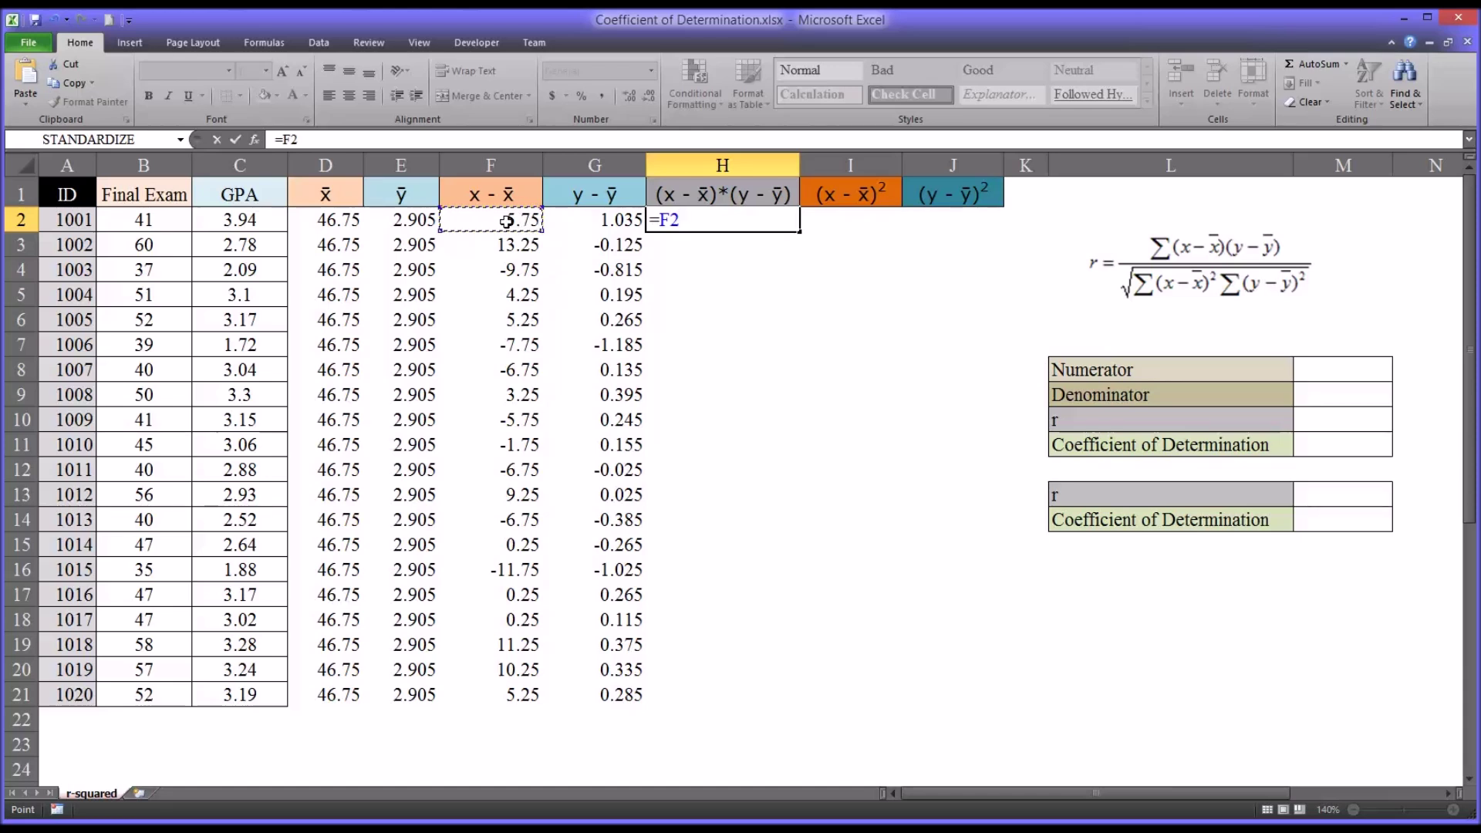
pyautogui.write('*')
pyautogui.click(610, 223)
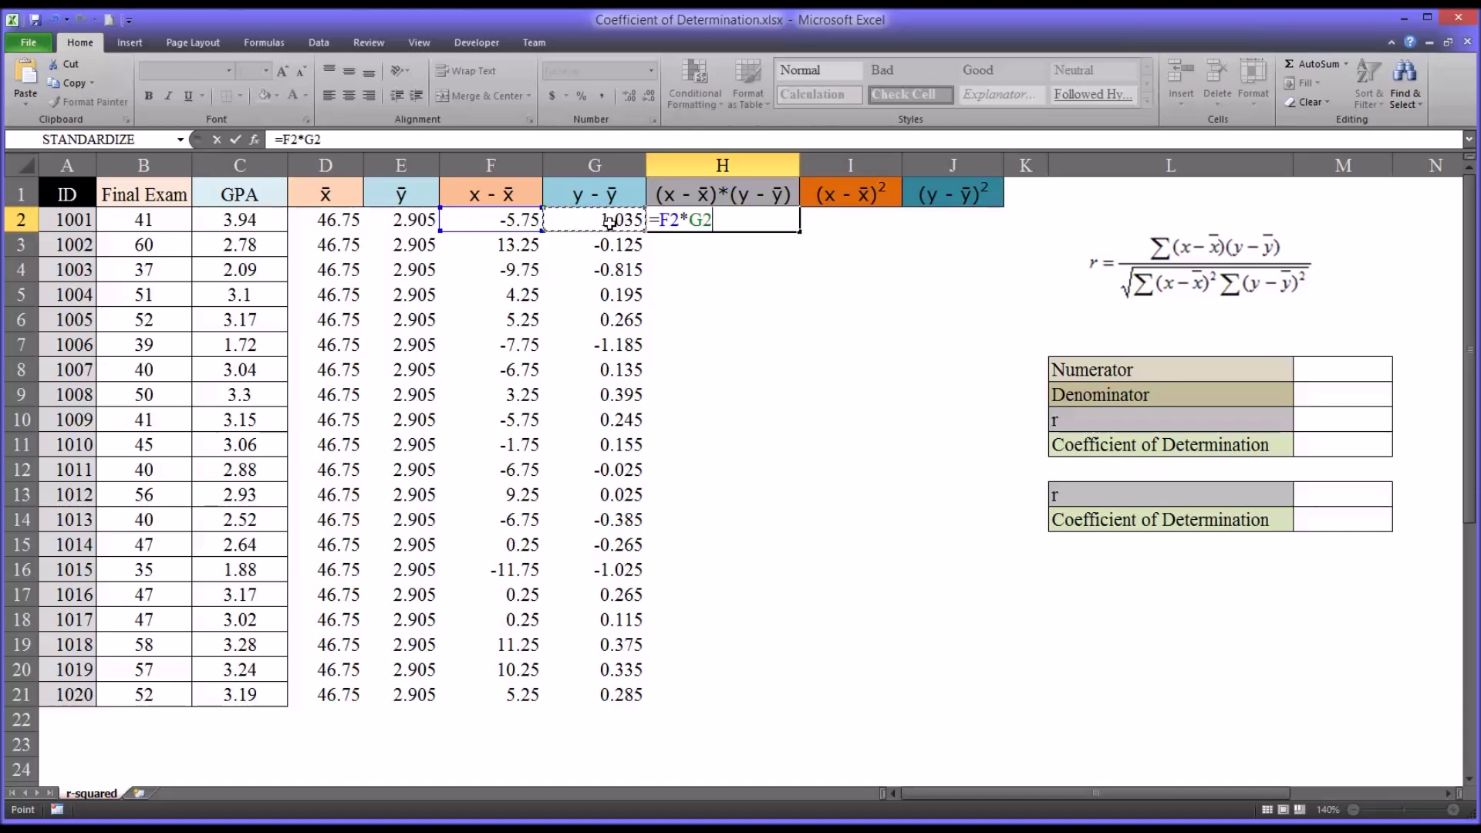
pyautogui.press('Return')
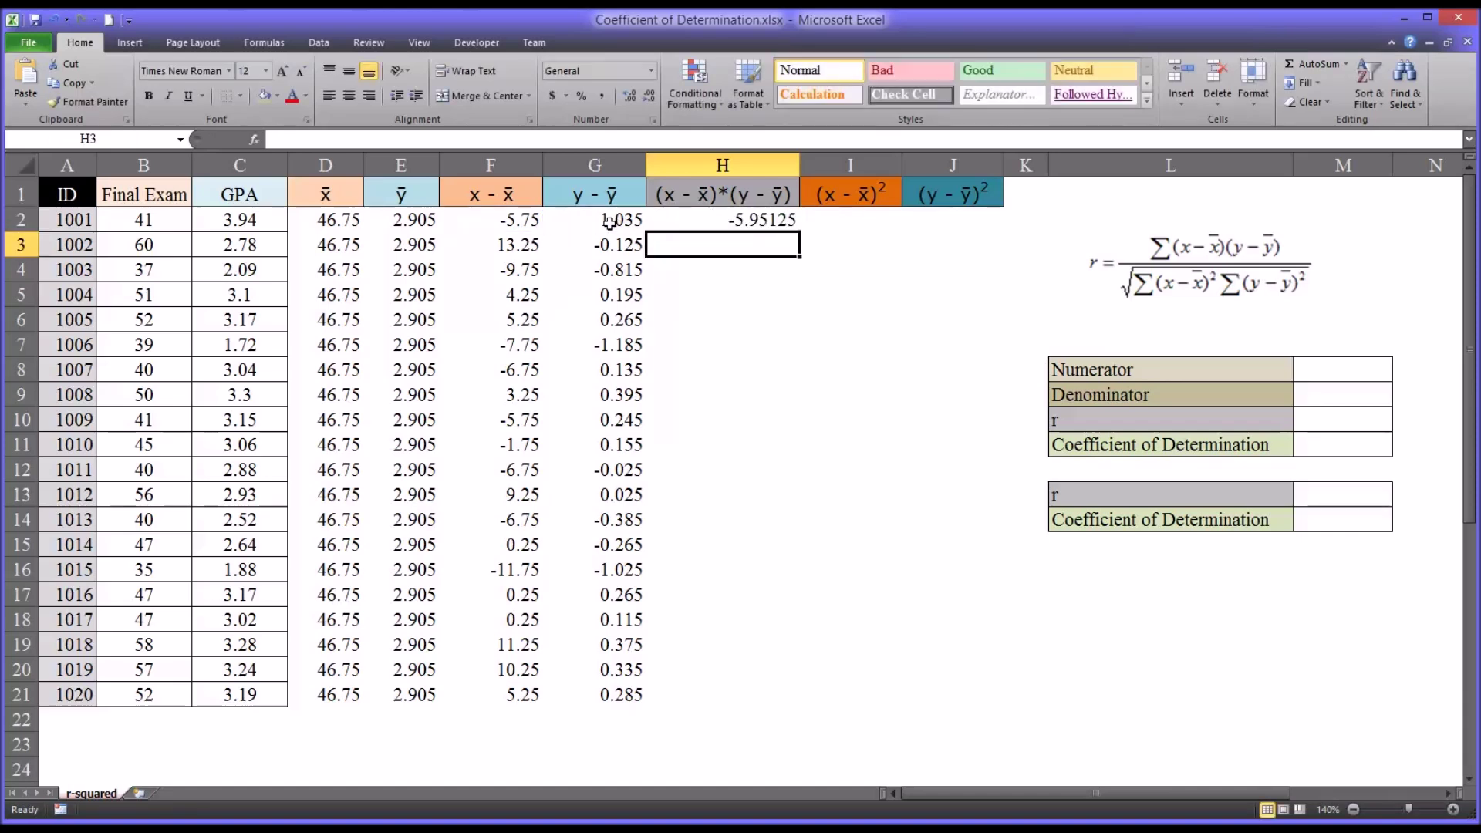
pyautogui.click(693, 225)
pyautogui.moveTo(546, 223); pyautogui.dragTo(610, 222)
pyautogui.click(713, 225)
pyautogui.moveTo(794, 240); pyautogui.dragTo(778, 697)
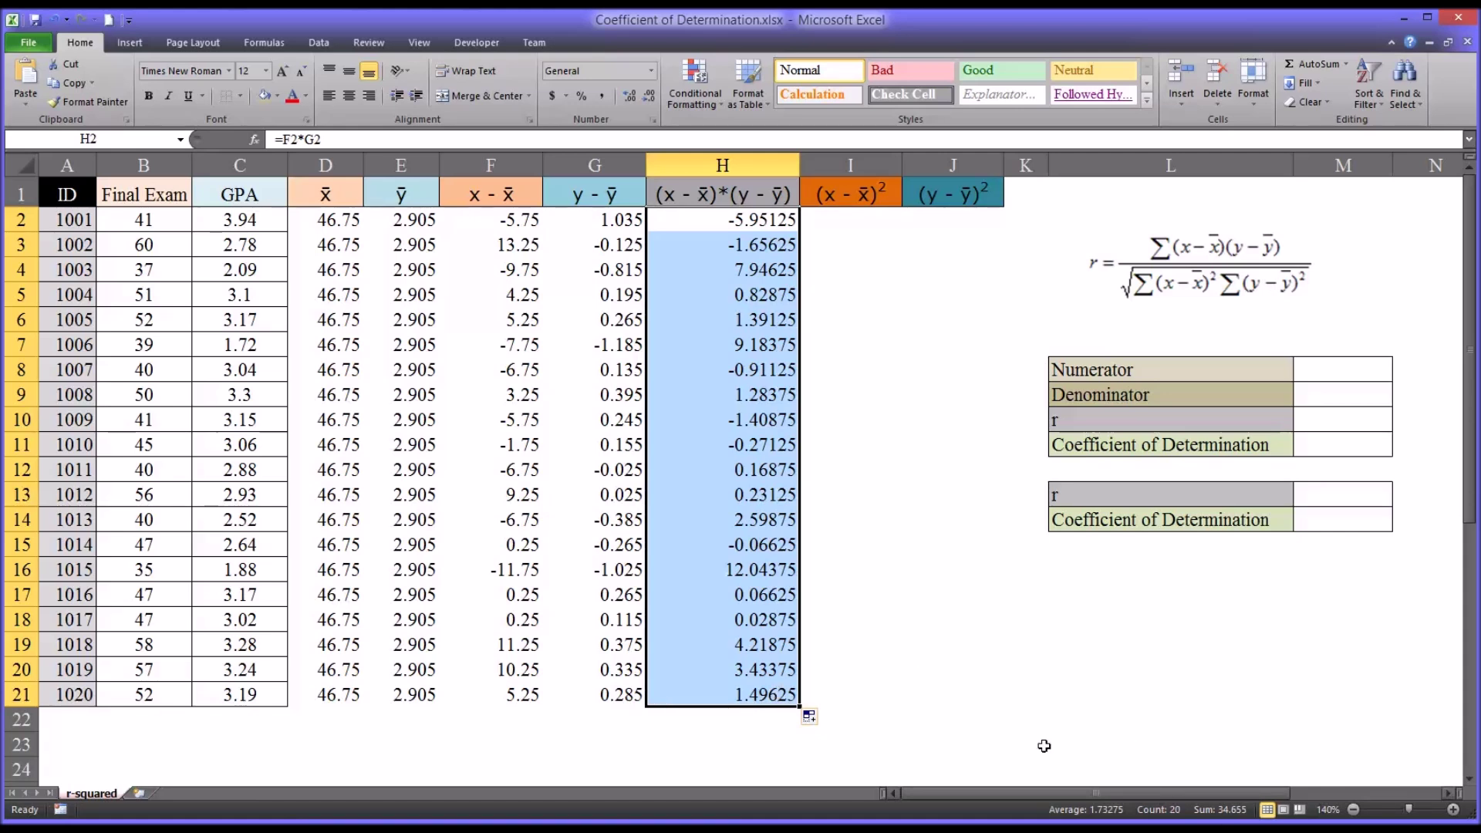
# Calculate the Numerator in M8 by summing the deviation products with =SUM(H2:H21).
pyautogui.click(840, 225)
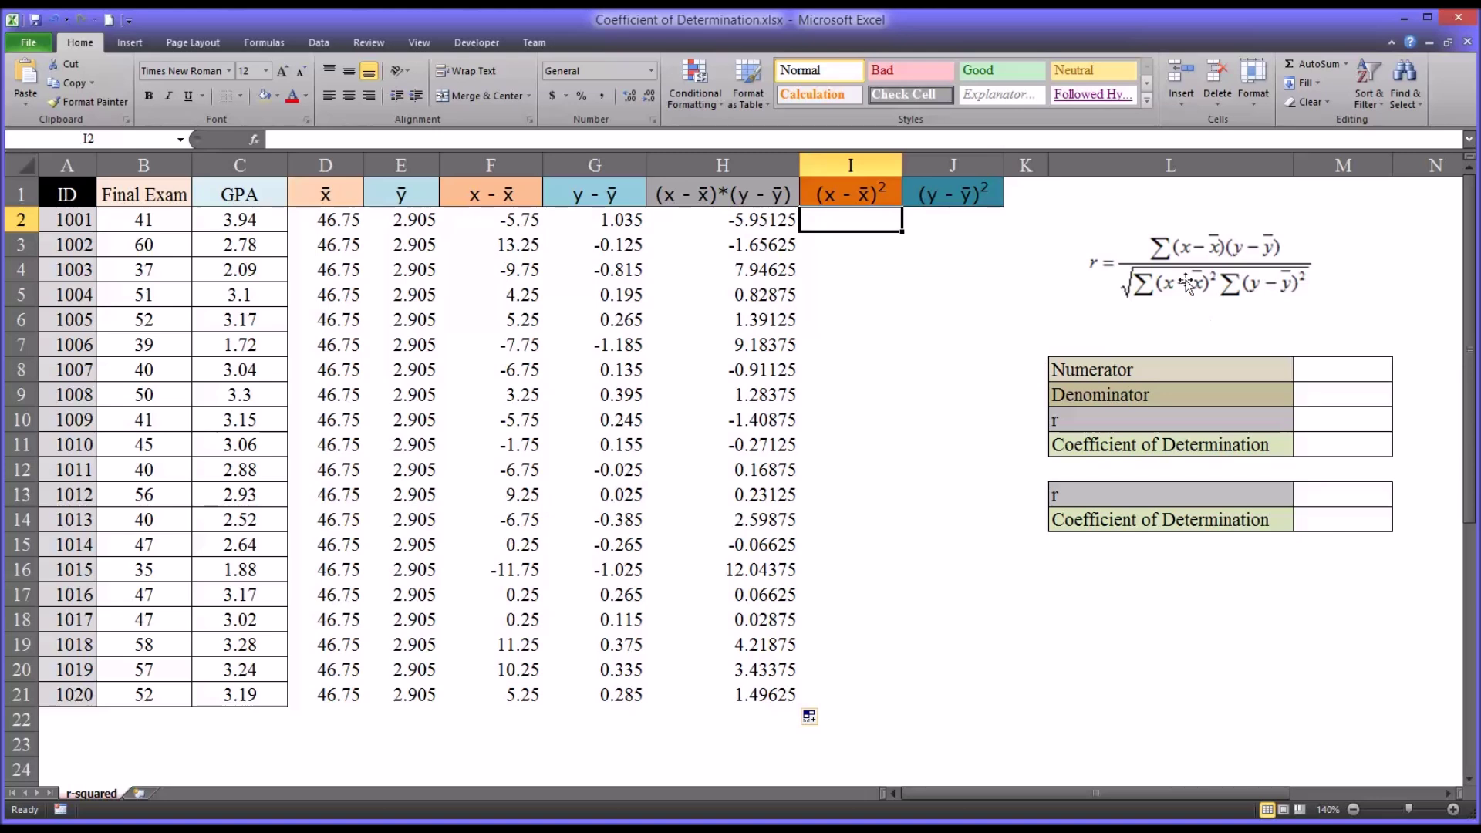
pyautogui.moveTo(723, 226); pyautogui.dragTo(720, 694)
pyautogui.click(1291, 373)
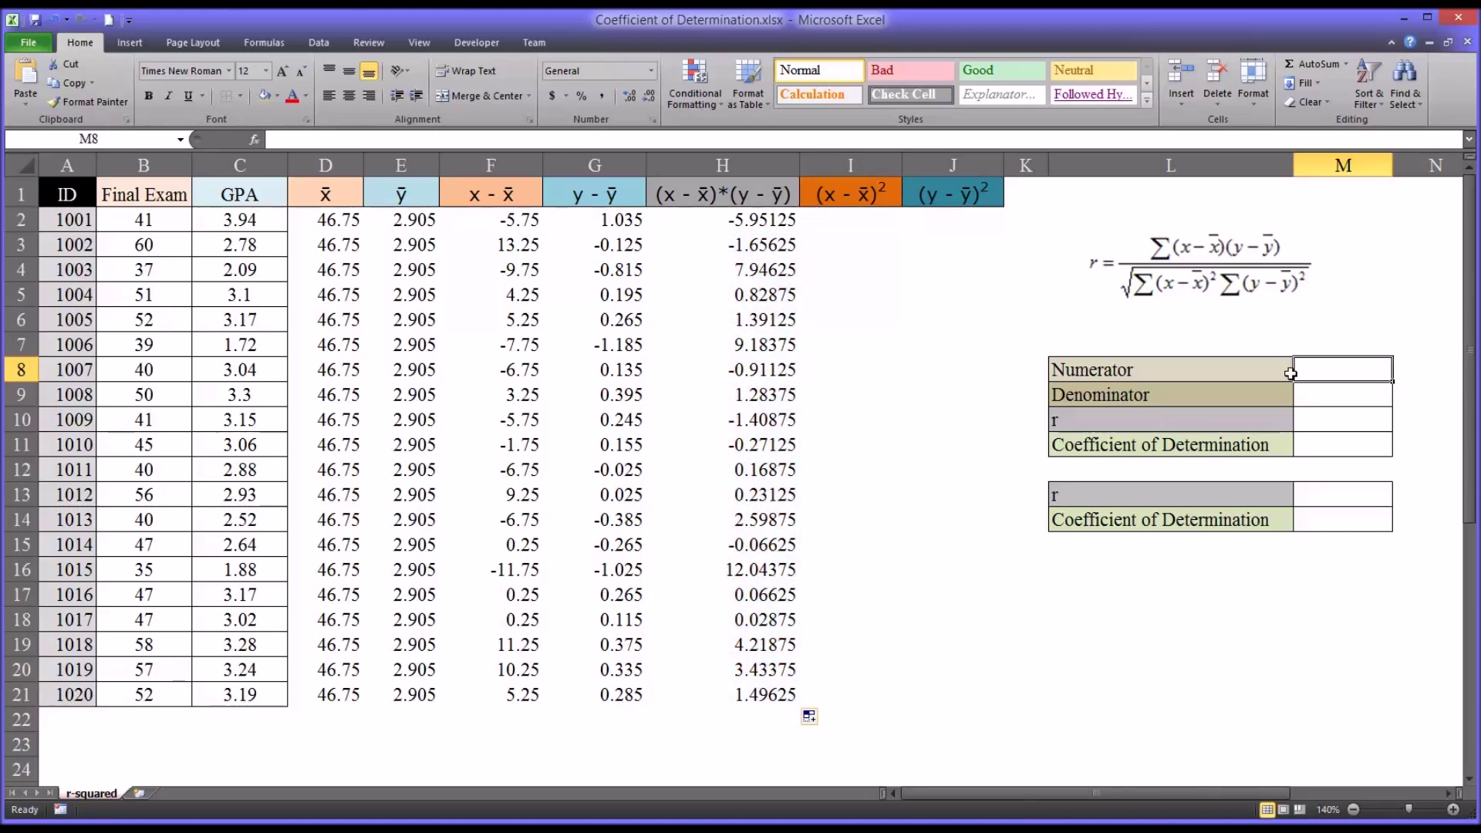
pyautogui.write('=sum(')
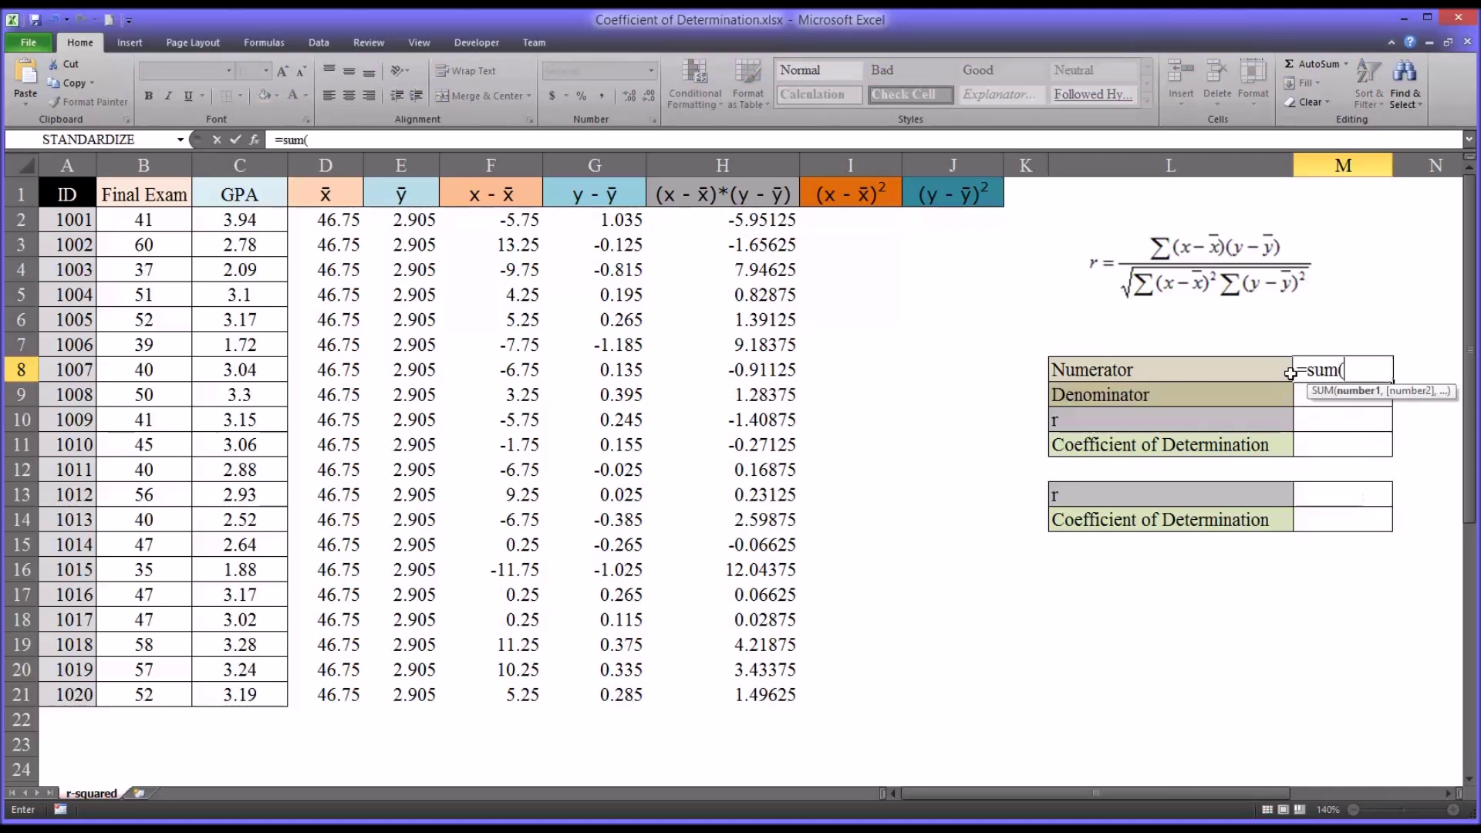
pyautogui.moveTo(718, 229); pyautogui.dragTo(727, 693)
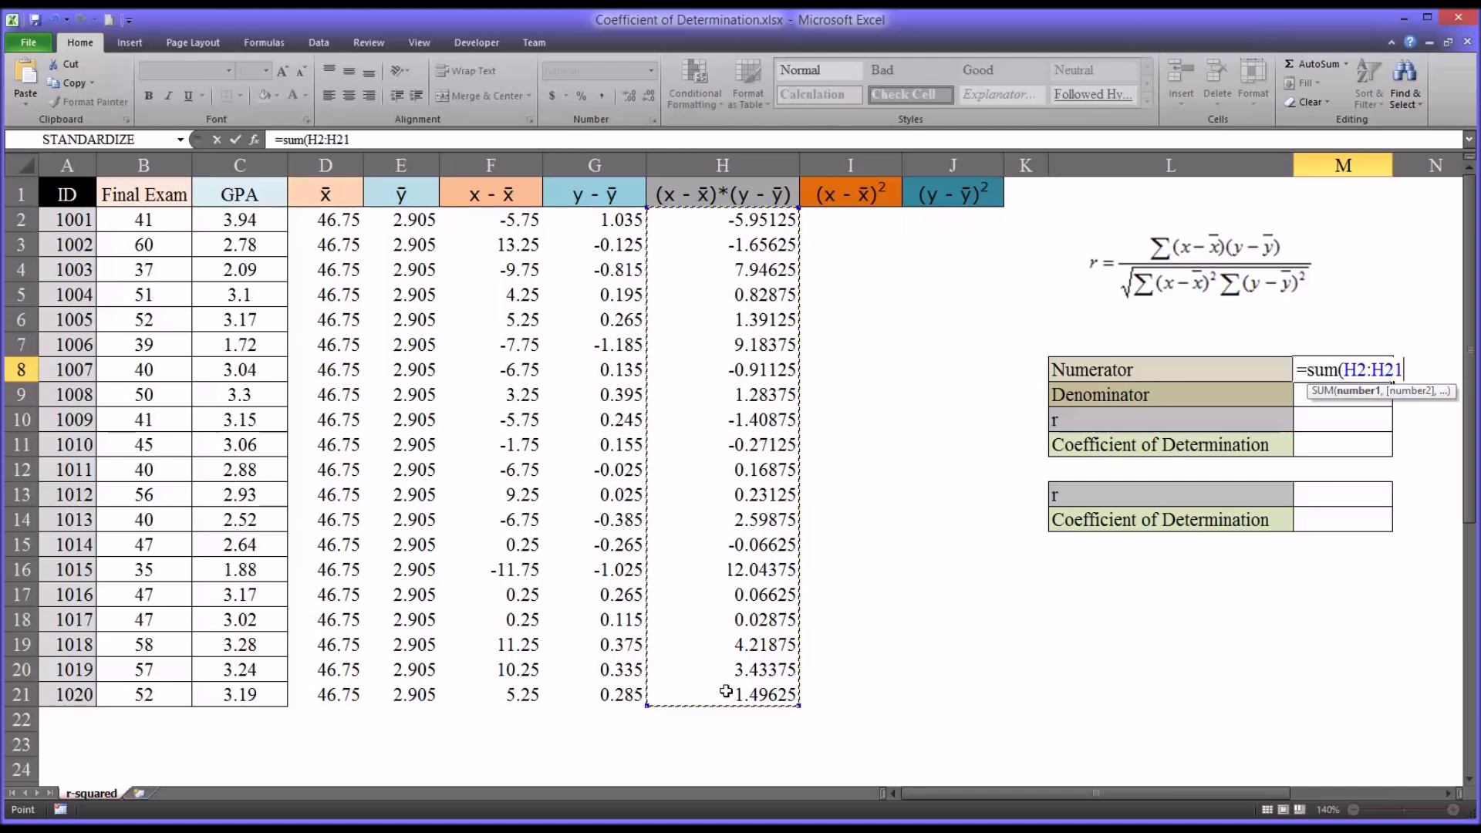
pyautogui.press('Return')
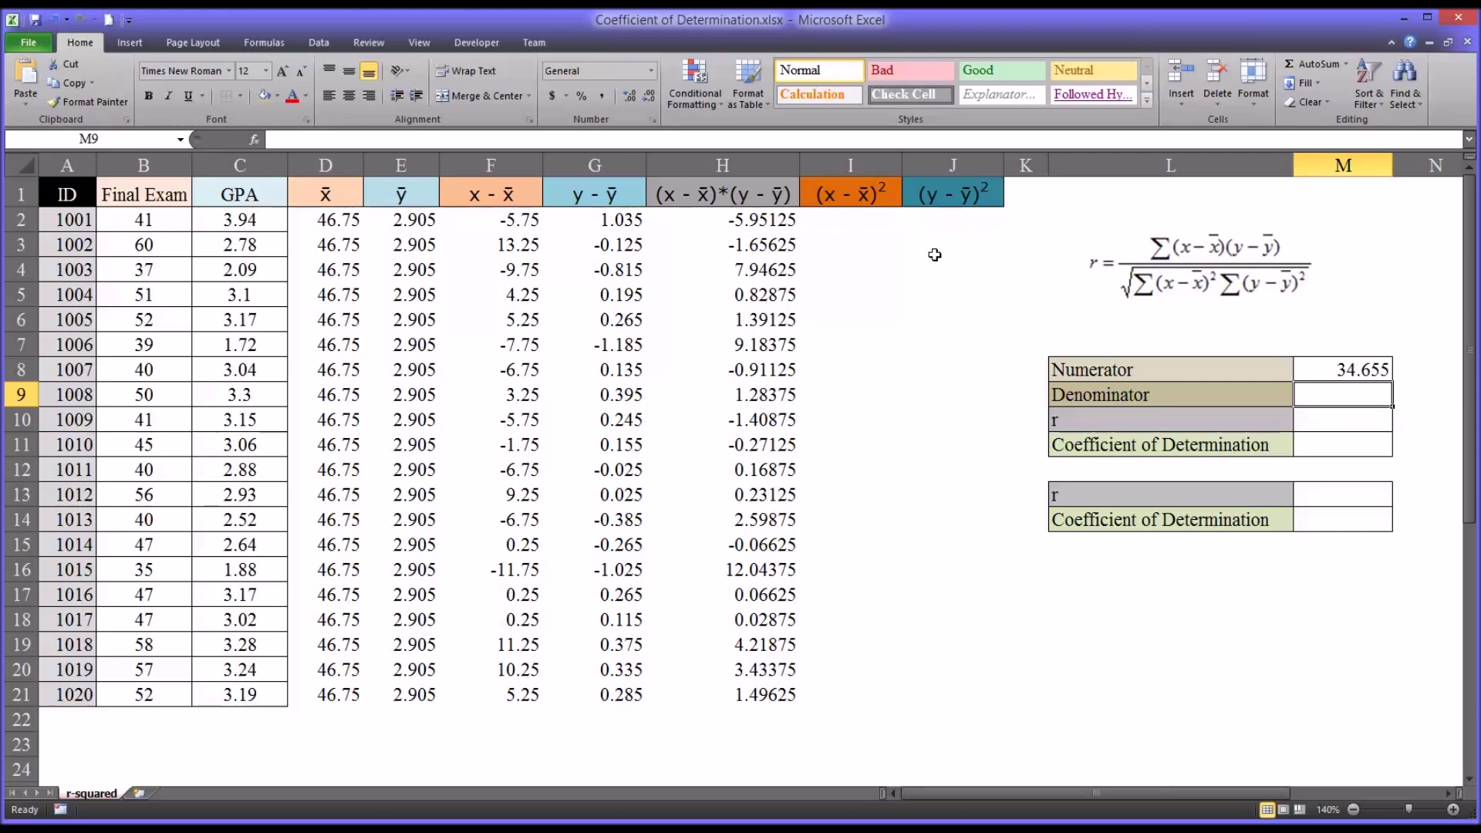
# Calculate the squared Final Exam deviation in I2 with =F2^2 and fill the formula down to I21.
pyautogui.click(832, 224)
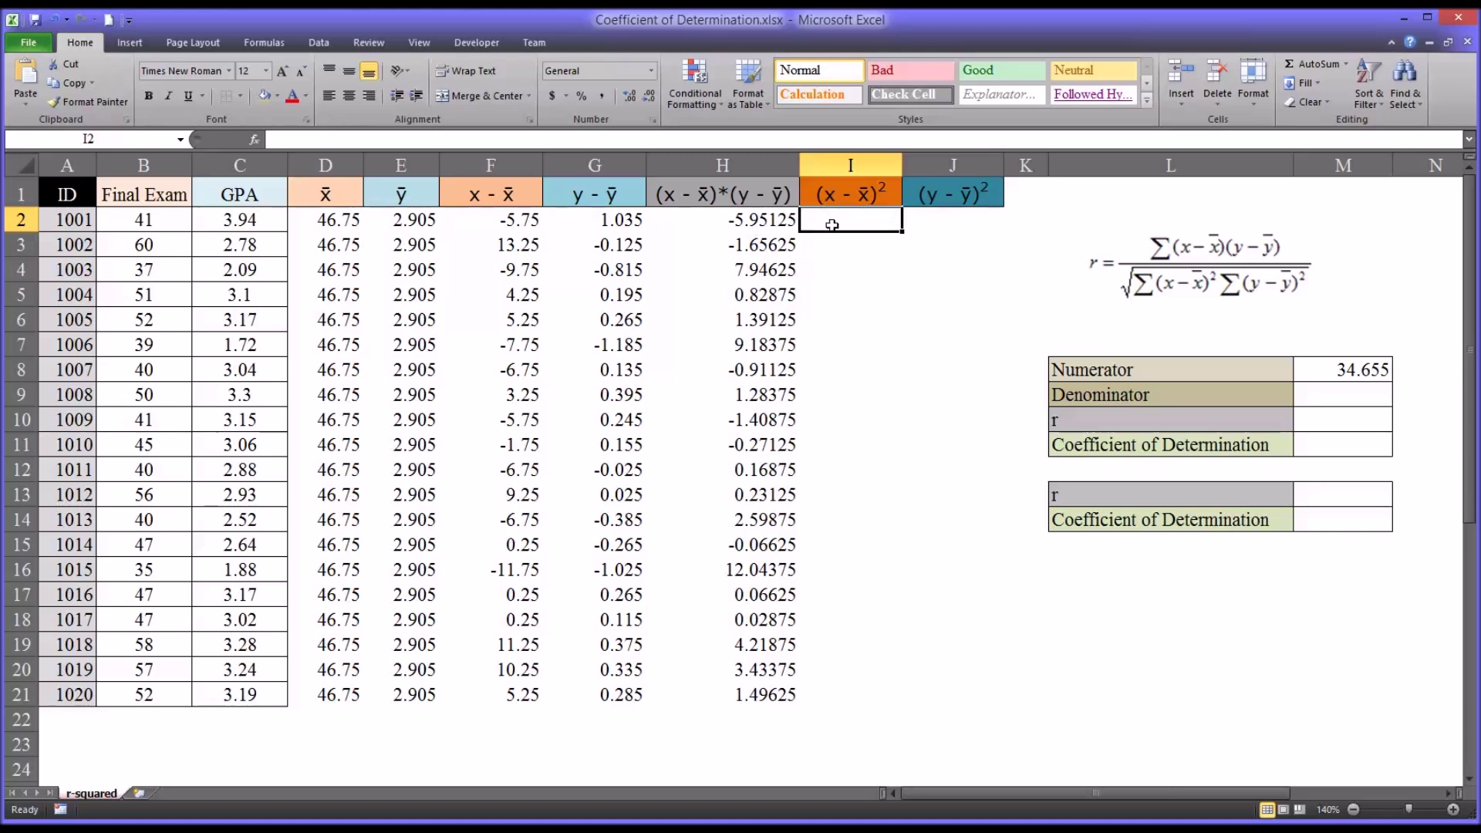
pyautogui.click(505, 222)
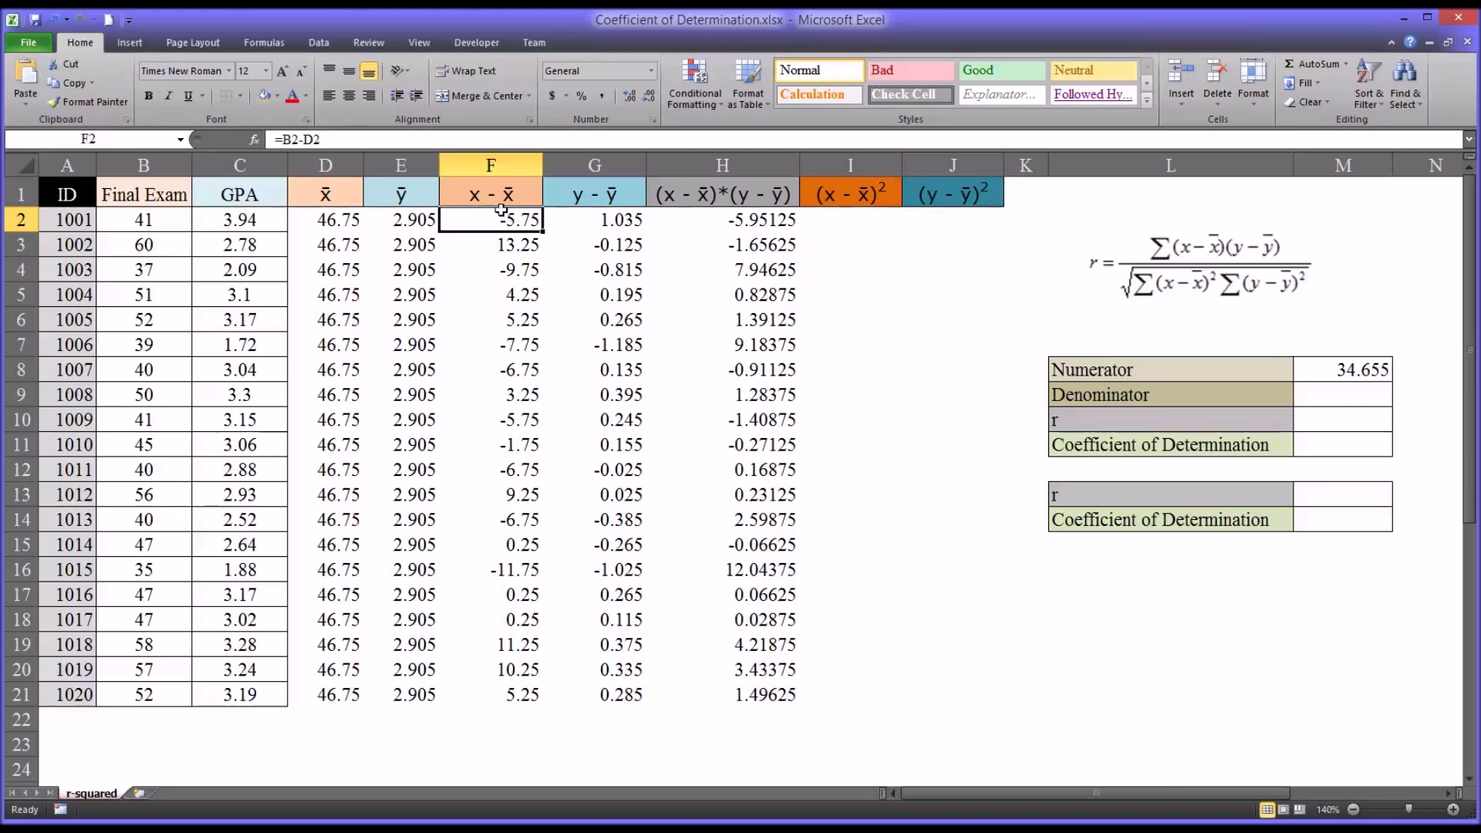
pyautogui.click(820, 224)
pyautogui.write('=')
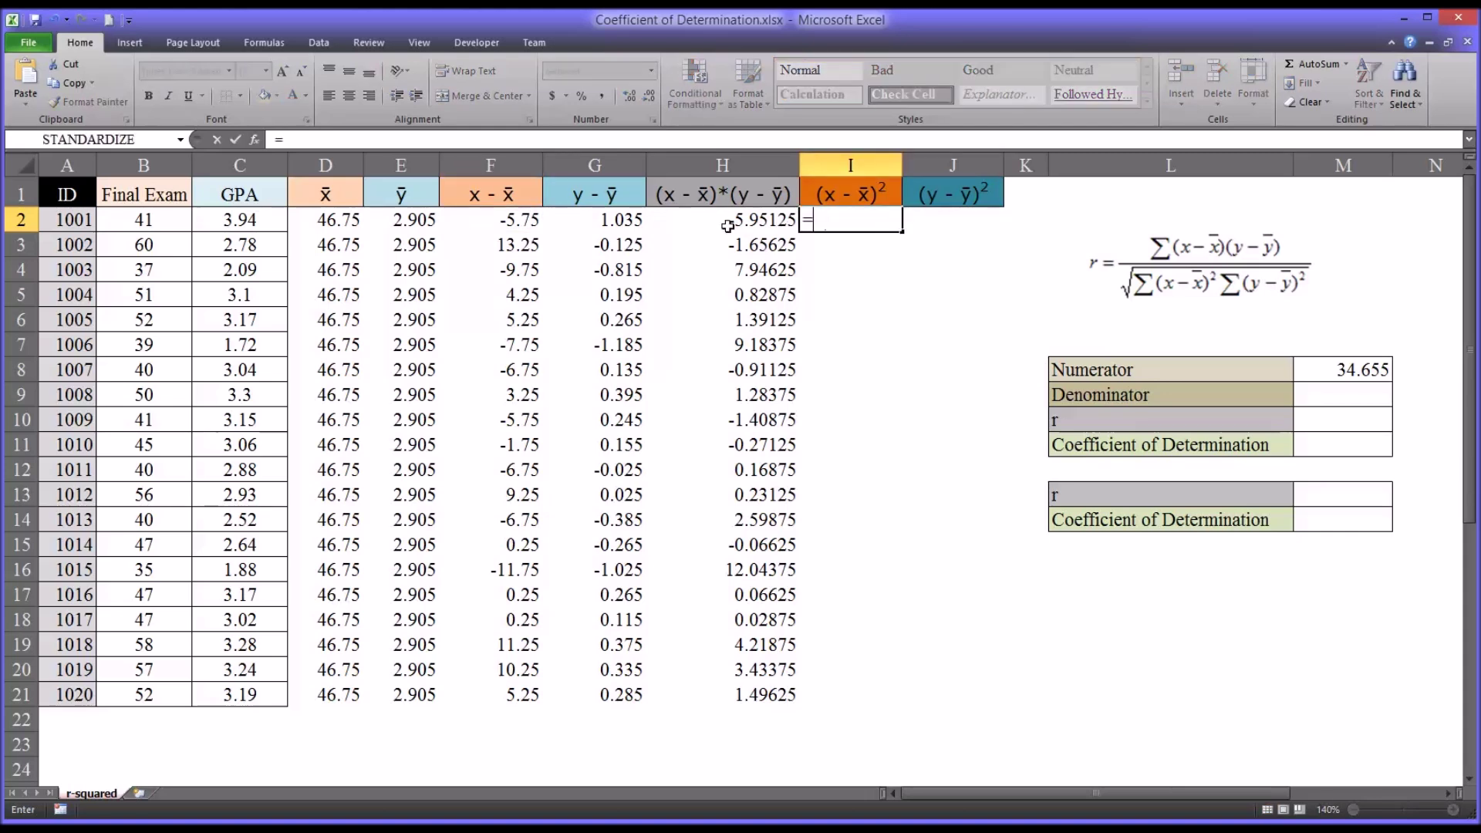
pyautogui.click(502, 223)
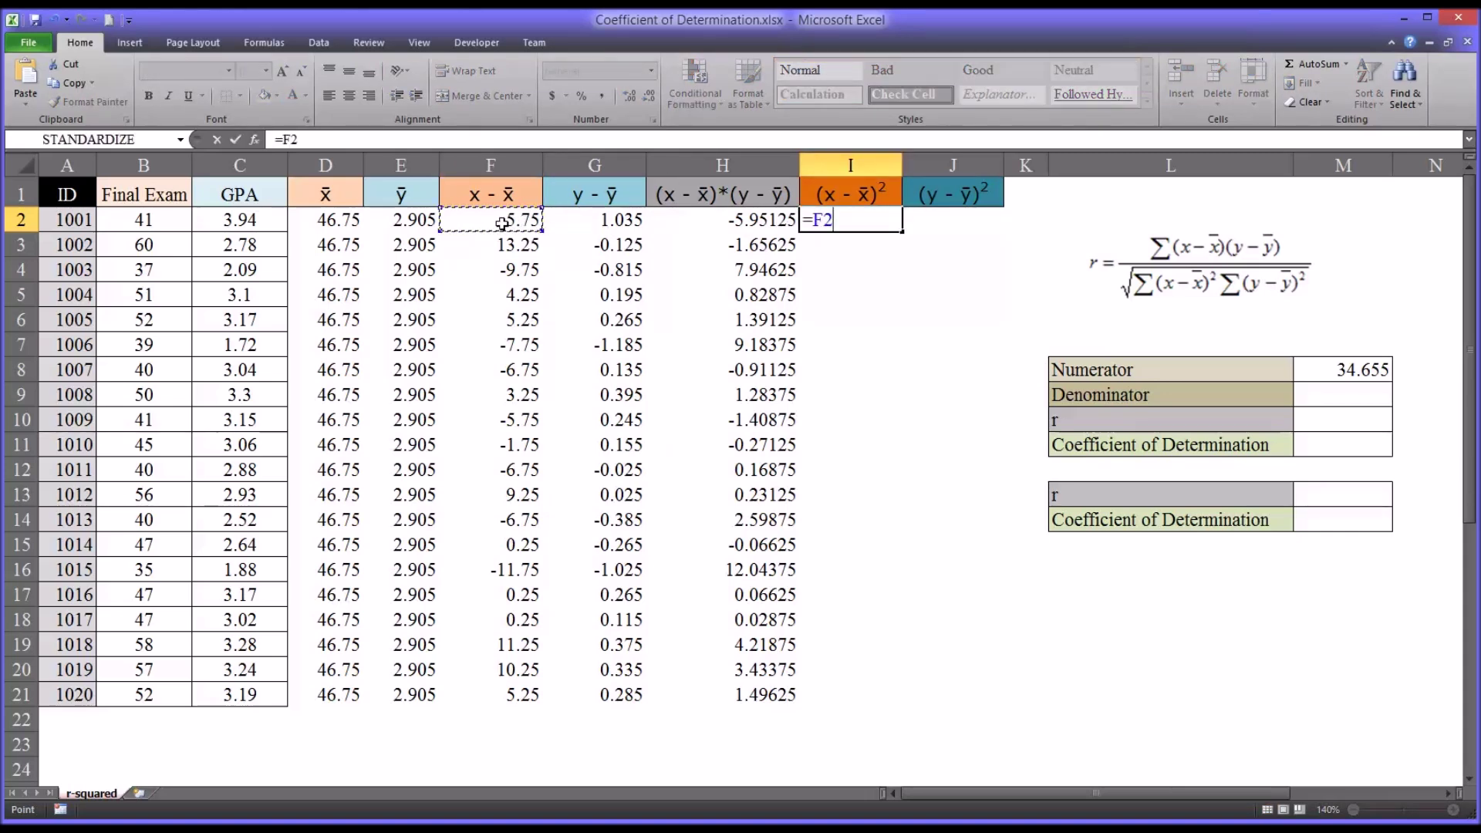
pyautogui.write('^2')
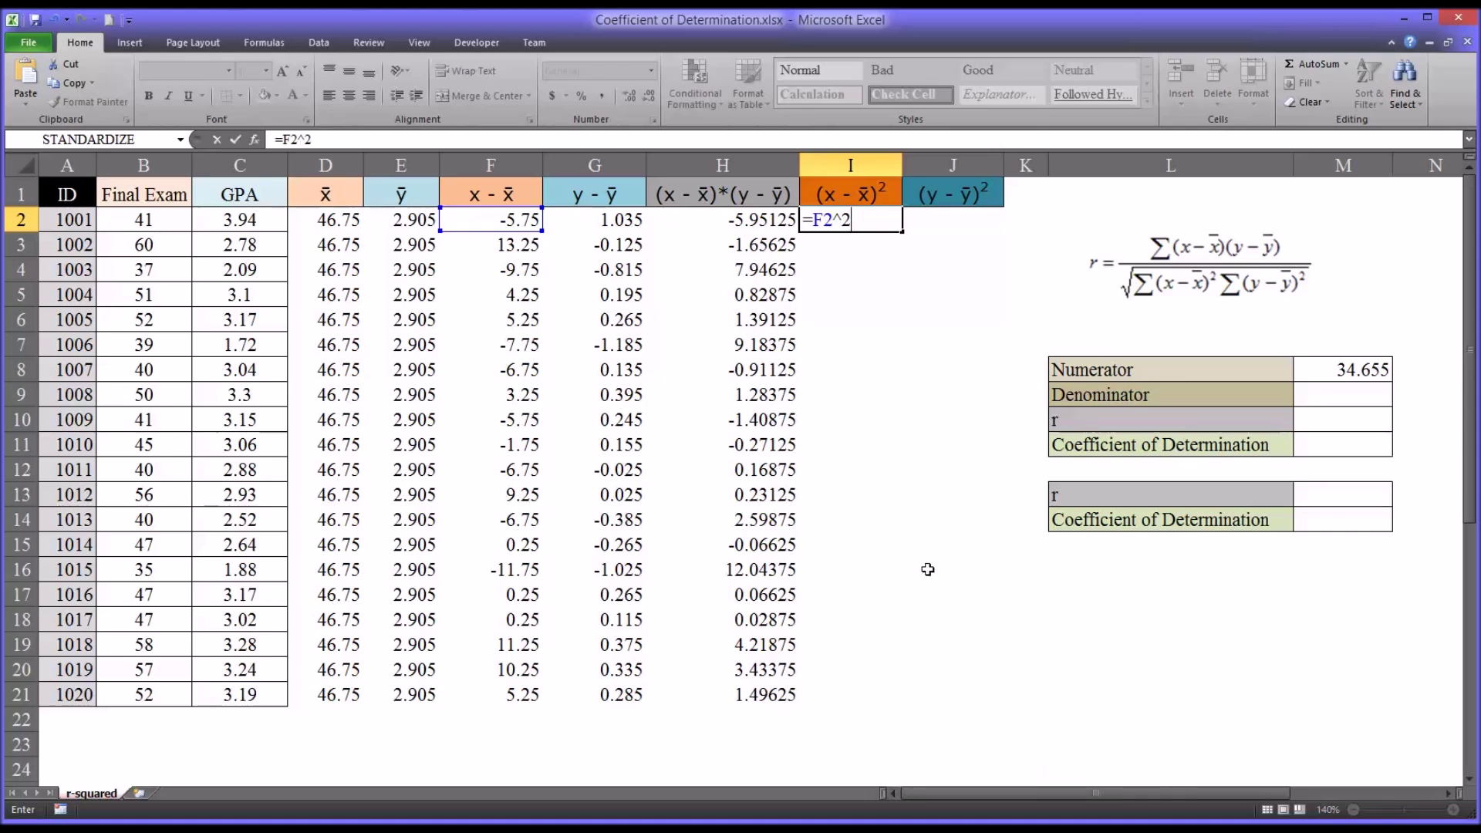
pyautogui.click(844, 245)
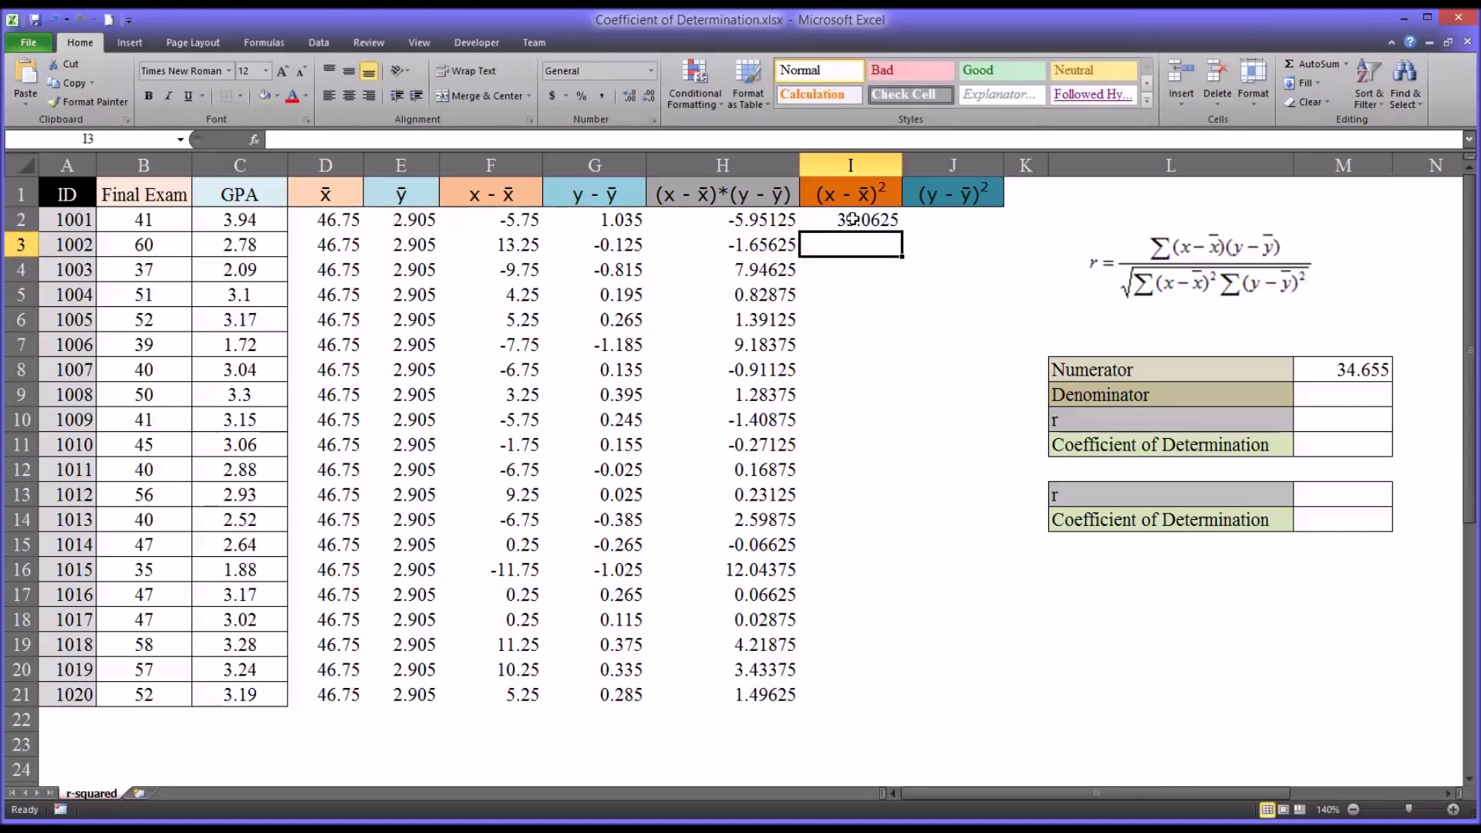
pyautogui.click(853, 220)
pyautogui.moveTo(903, 231); pyautogui.dragTo(892, 698)
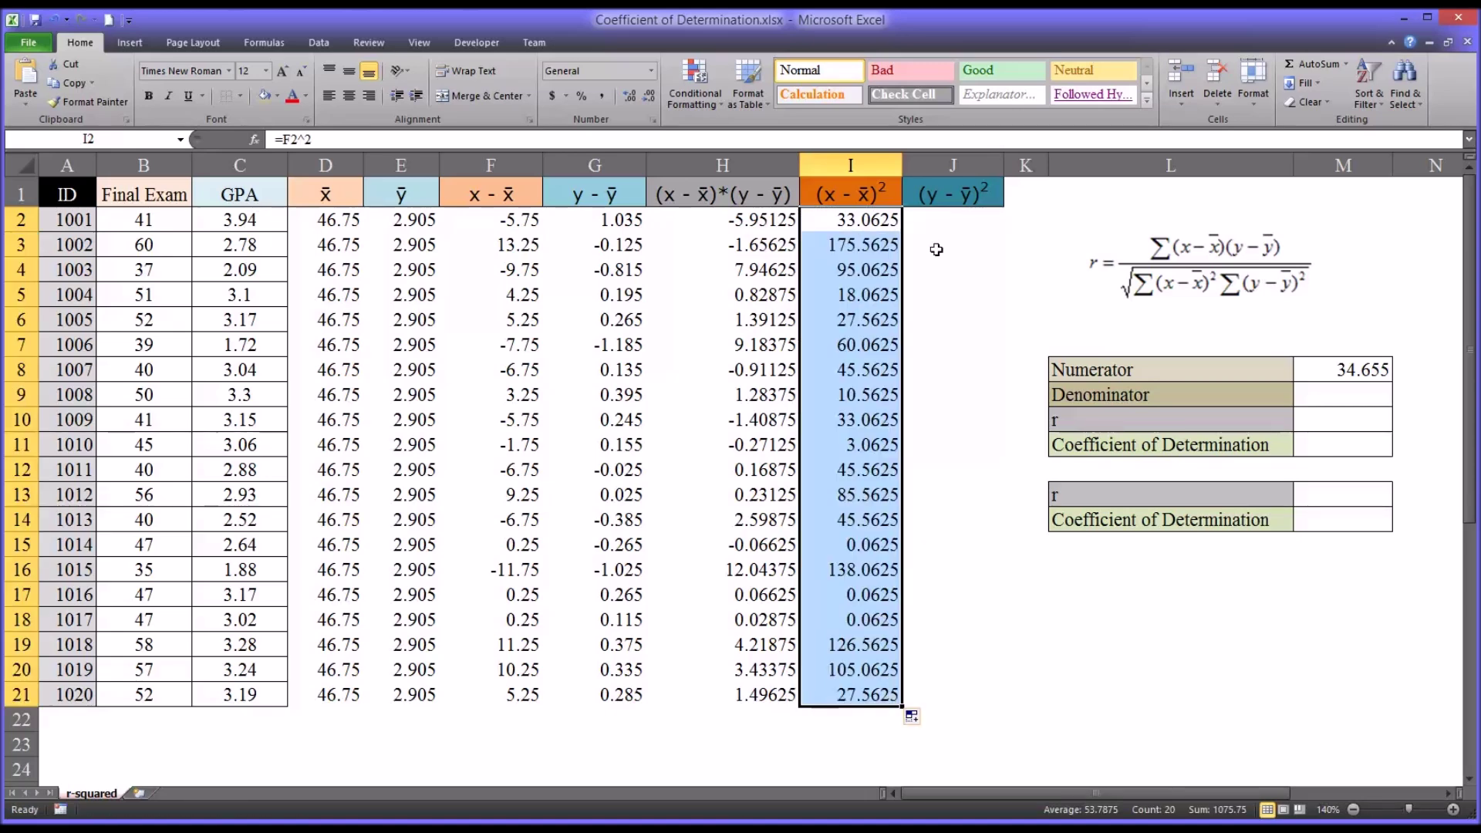
# Calculate the squared GPA deviation in J2 with =G2^2 and fill the formula down to J21.
pyautogui.click(942, 220)
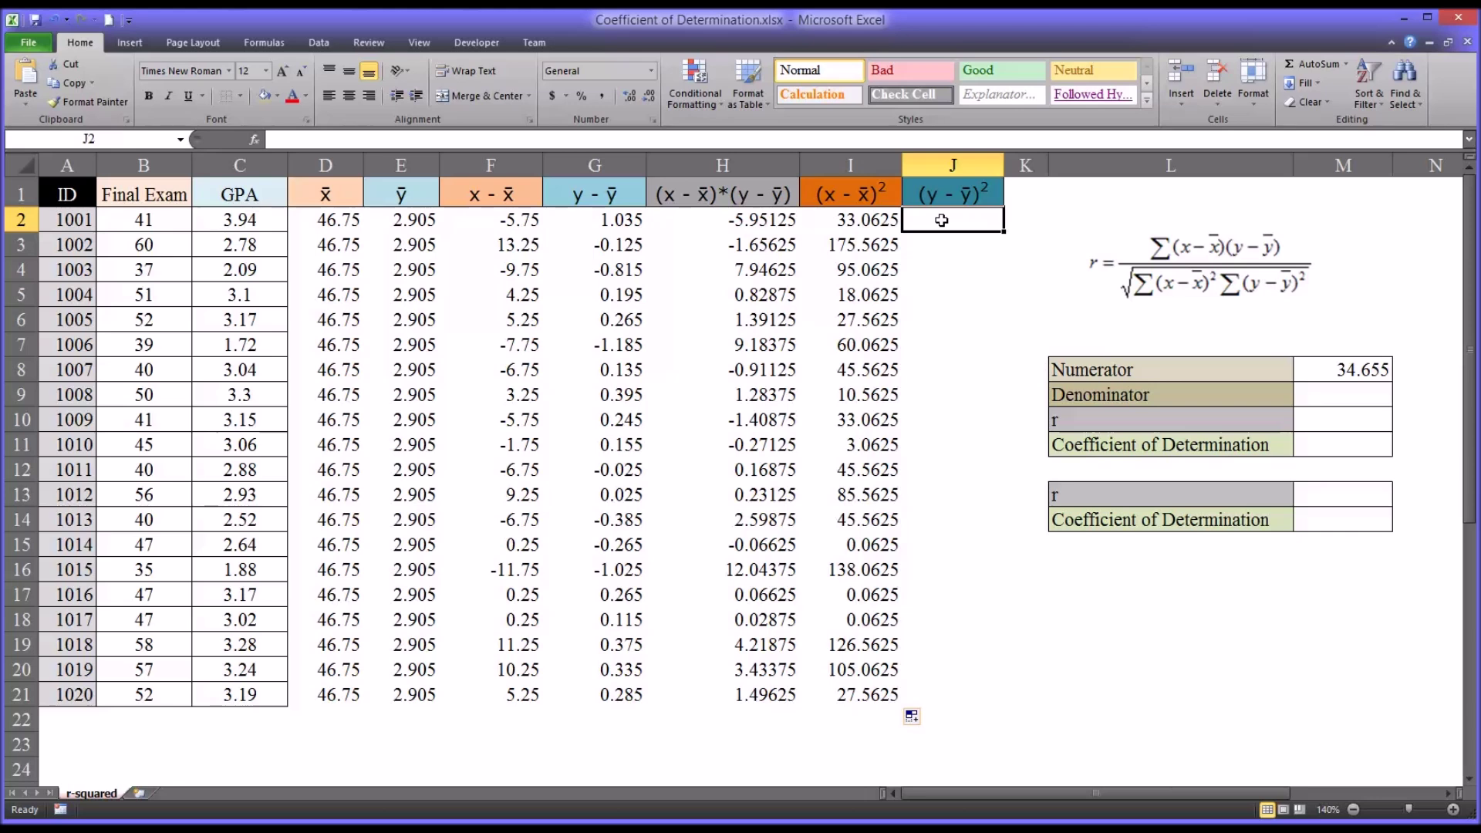
pyautogui.write('=')
pyautogui.click(591, 221)
pyautogui.write('^2')
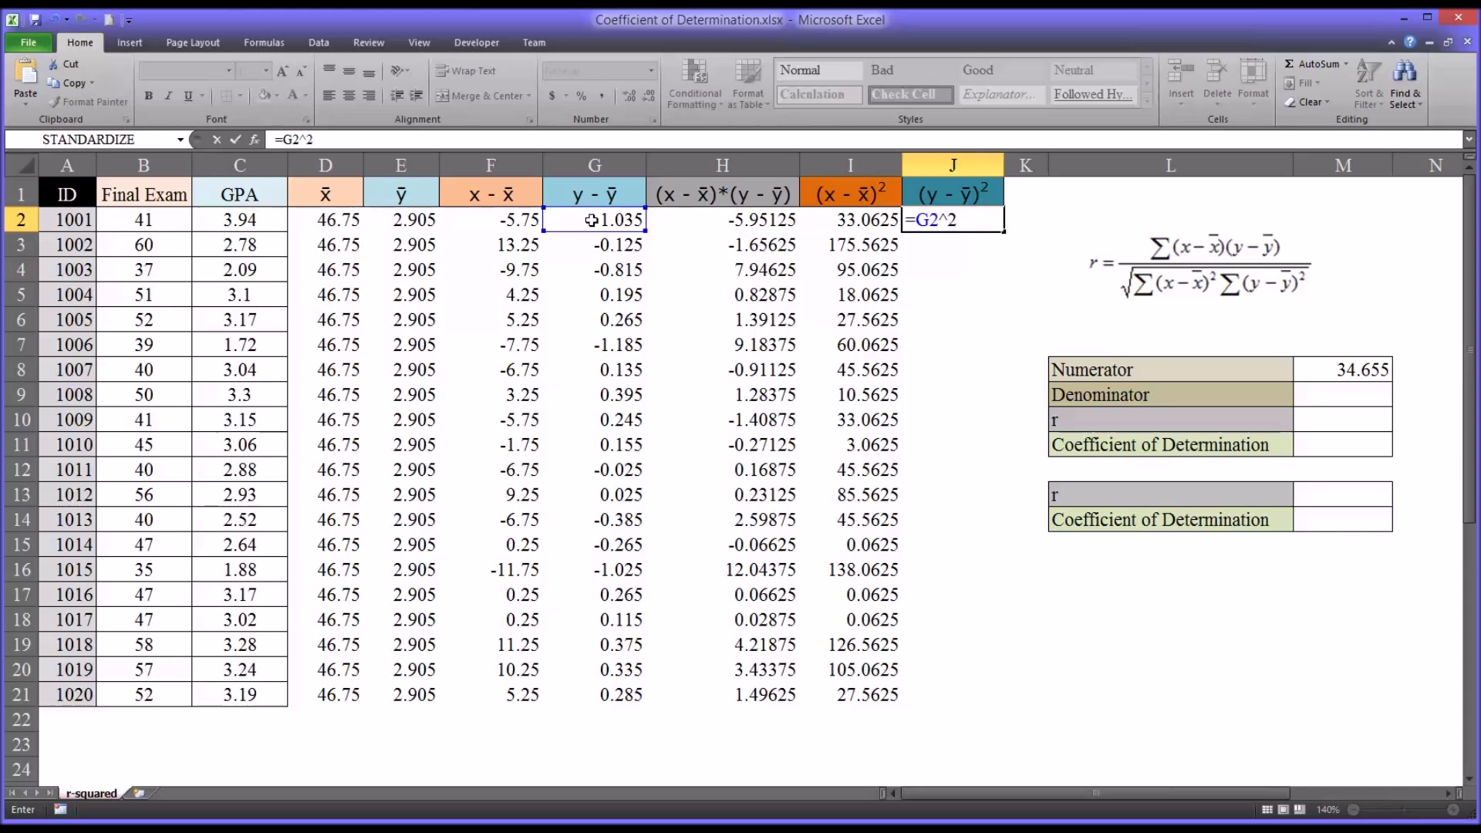
pyautogui.hotkey('ctrl', 'Return')
pyautogui.moveTo(1006, 234); pyautogui.dragTo(979, 699)
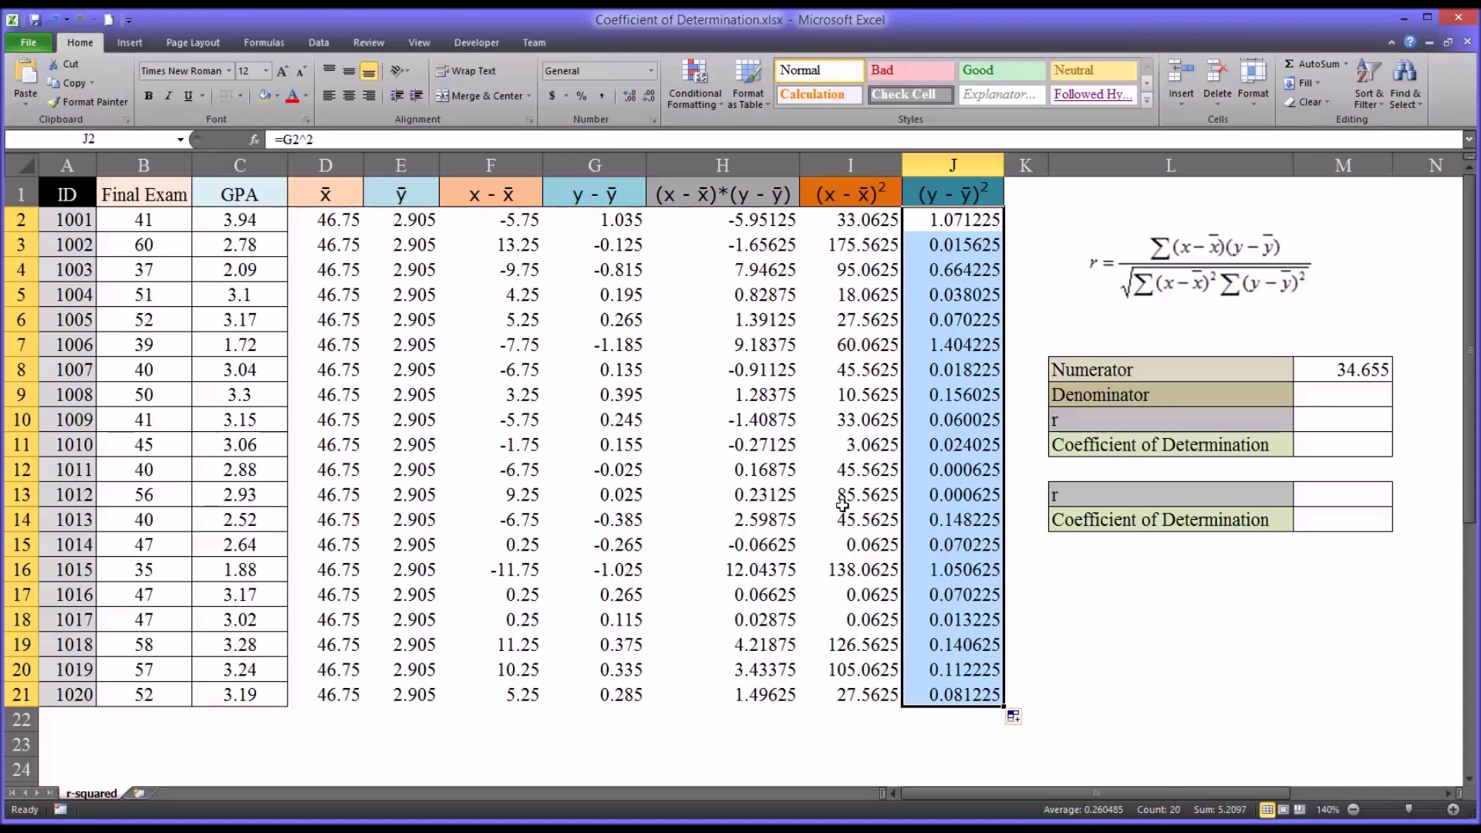
# Calculate the Denominator in M9 with the formula =SQRT(SUM(I2:I21)*SUM(J2:J21)).
pyautogui.click(1317, 396)
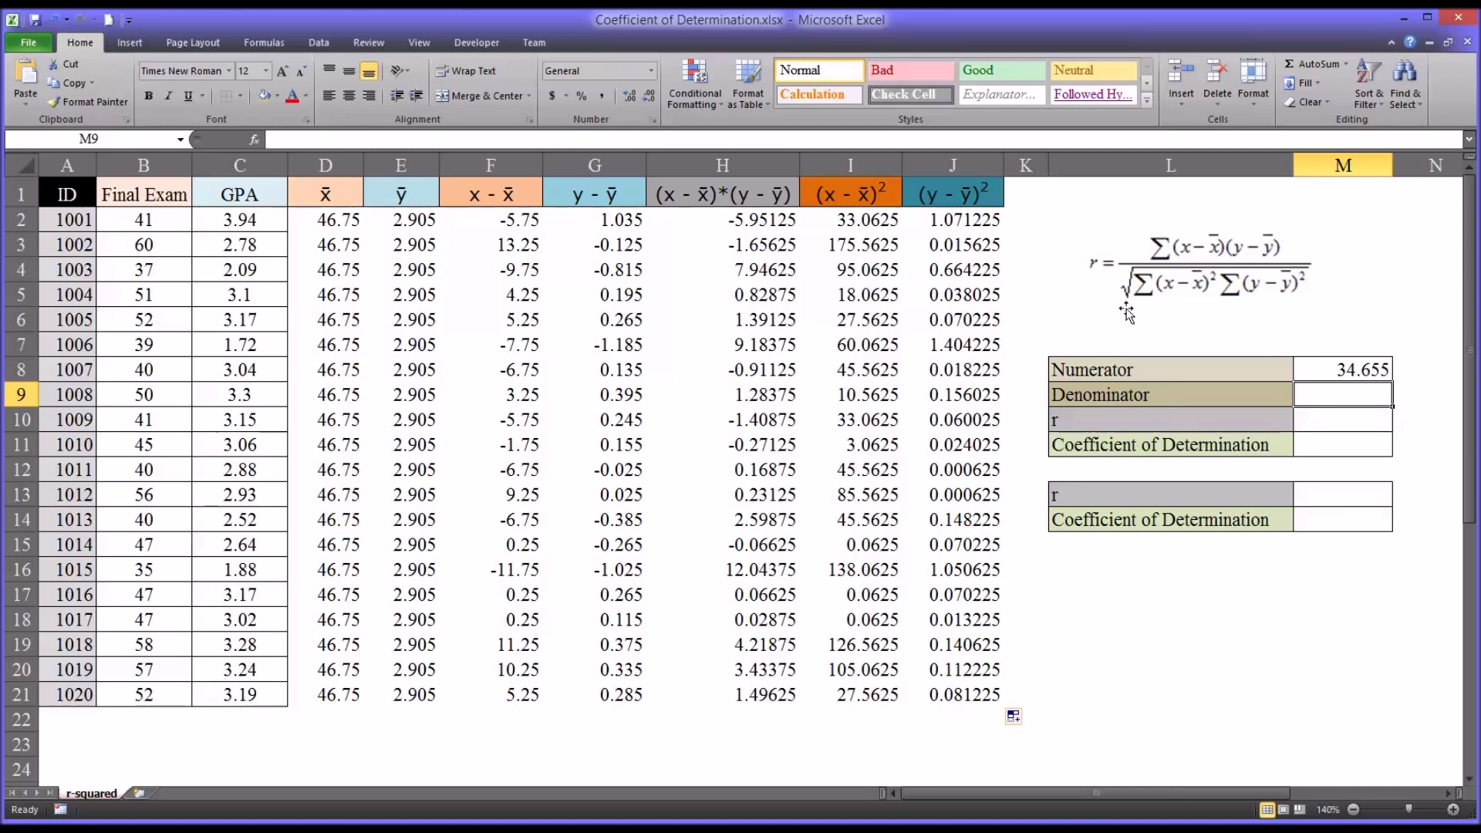
pyautogui.write('=')
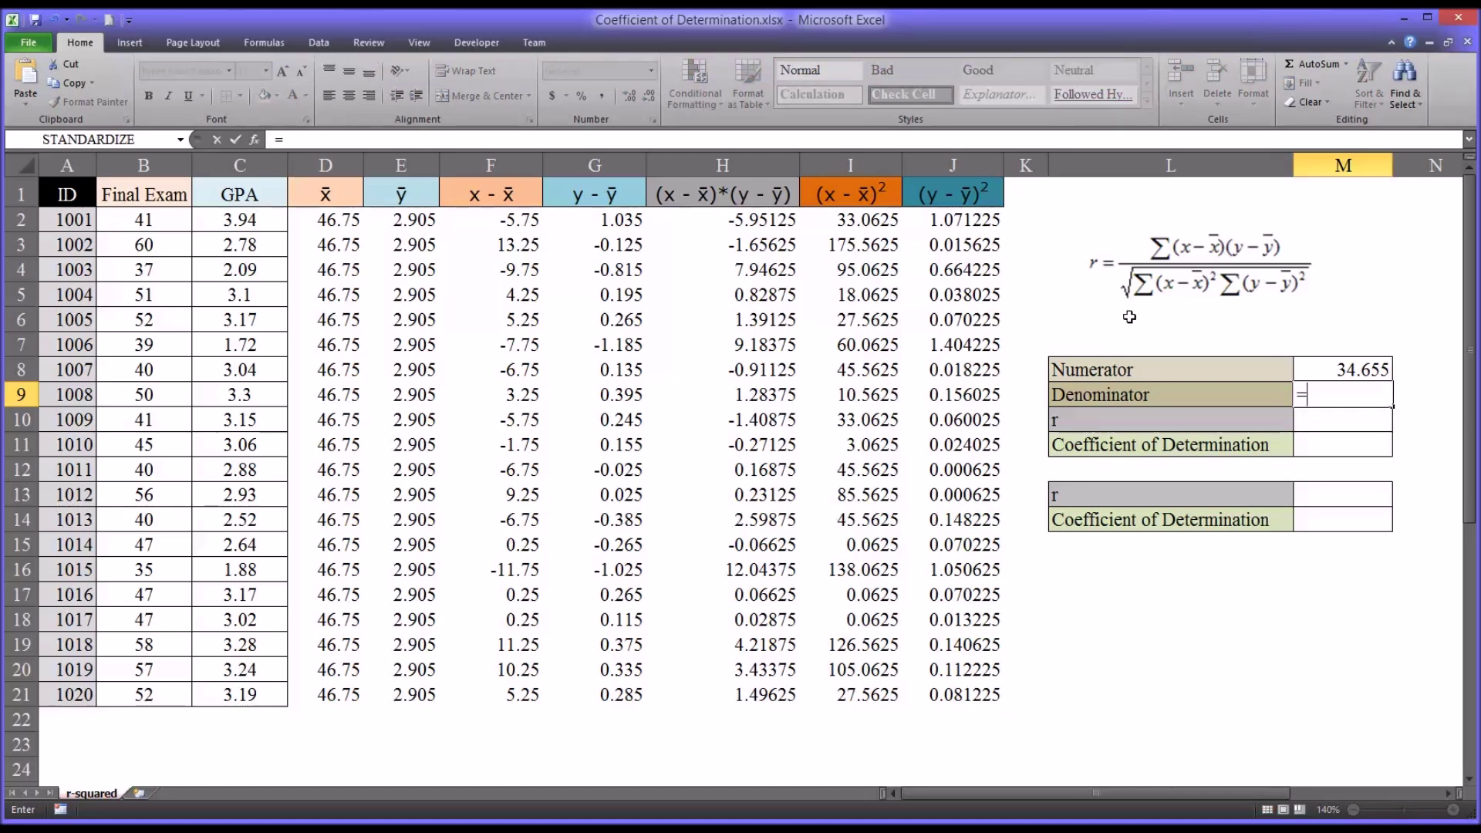
pyautogui.write('sqrt(')
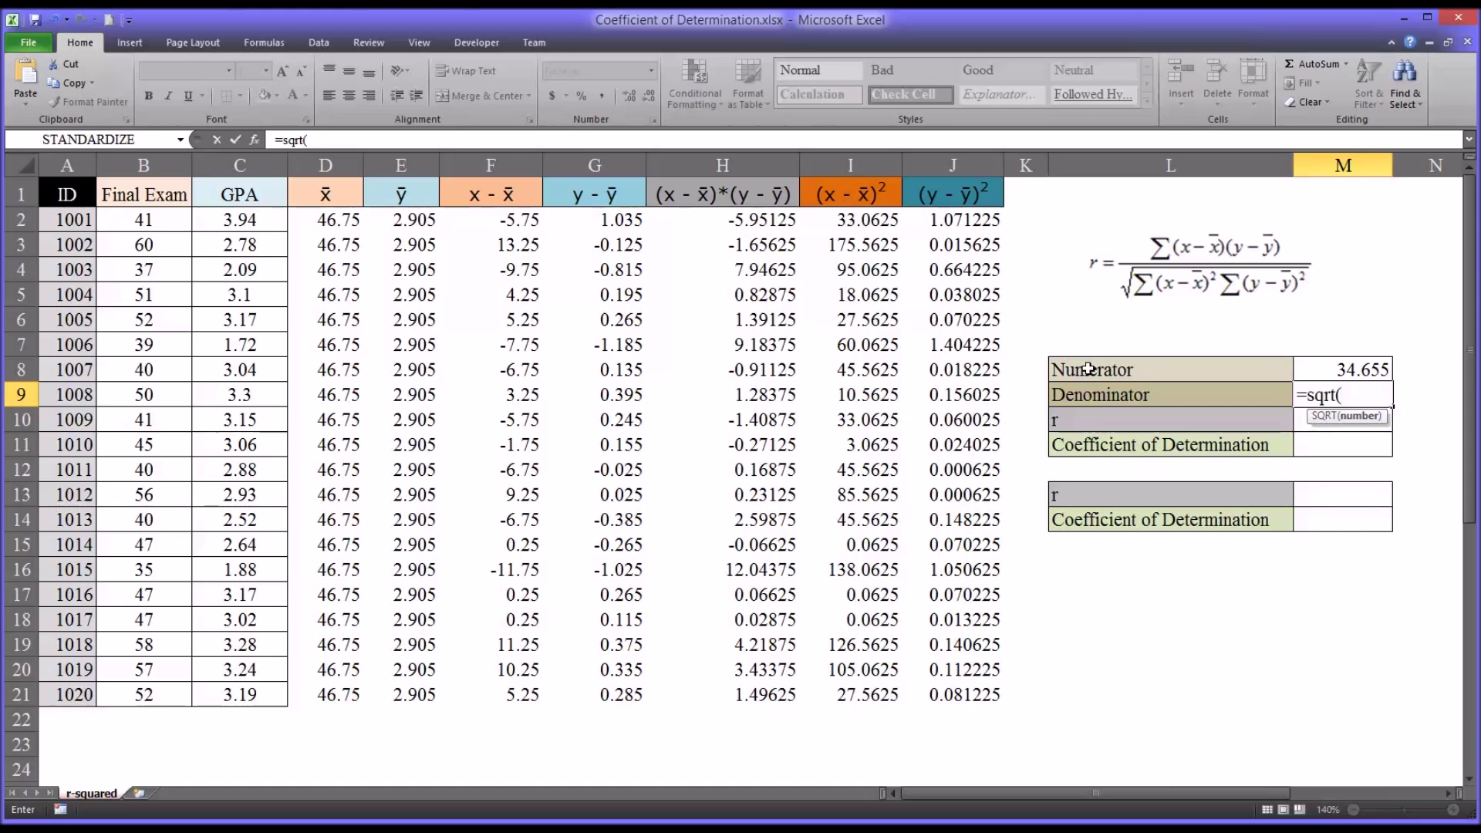
pyautogui.write('sum(')
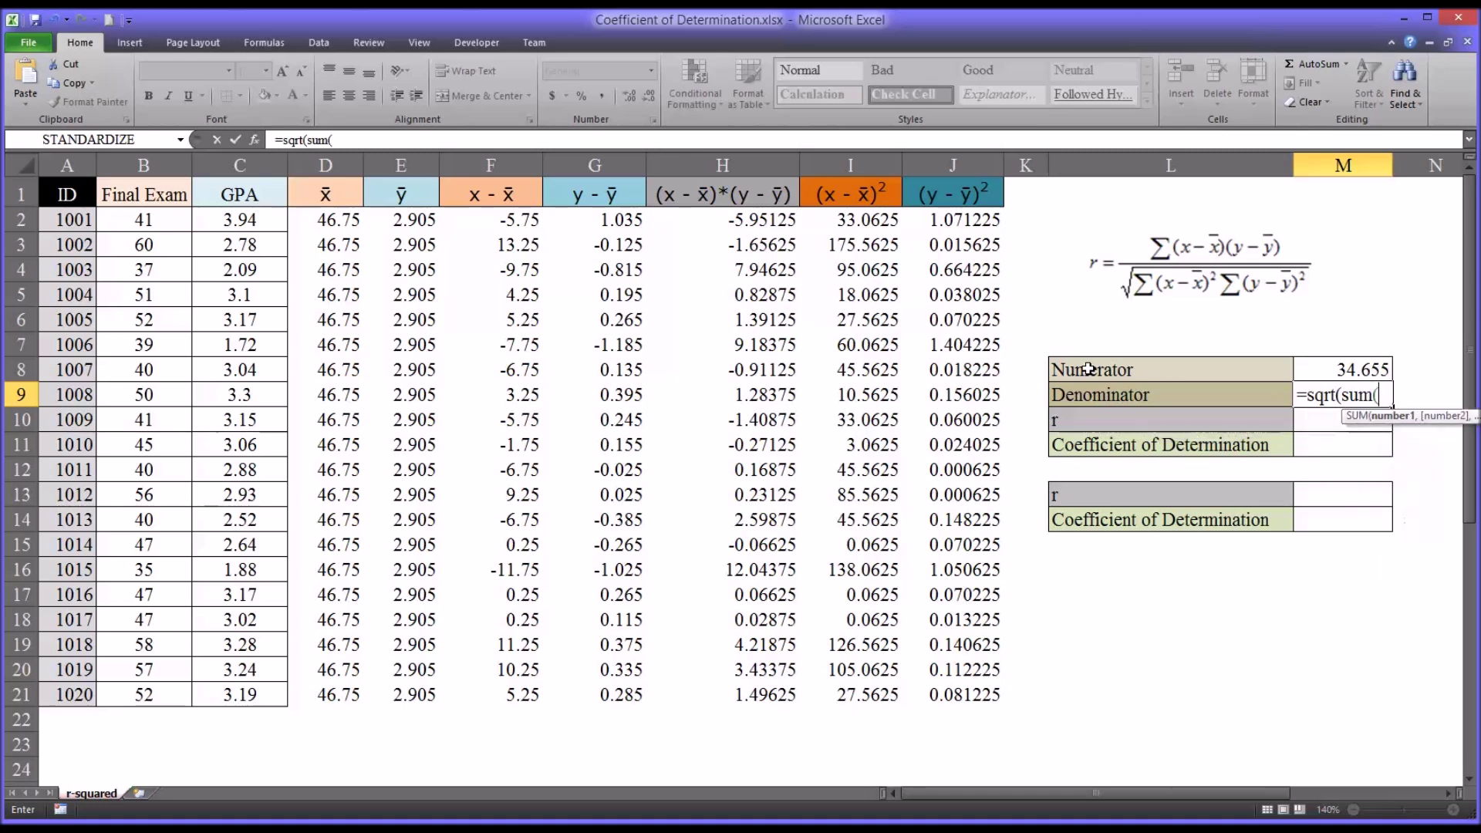
pyautogui.moveTo(821, 232); pyautogui.dragTo(881, 642)
pyautogui.moveTo(879, 695); pyautogui.dragTo(878, 695)
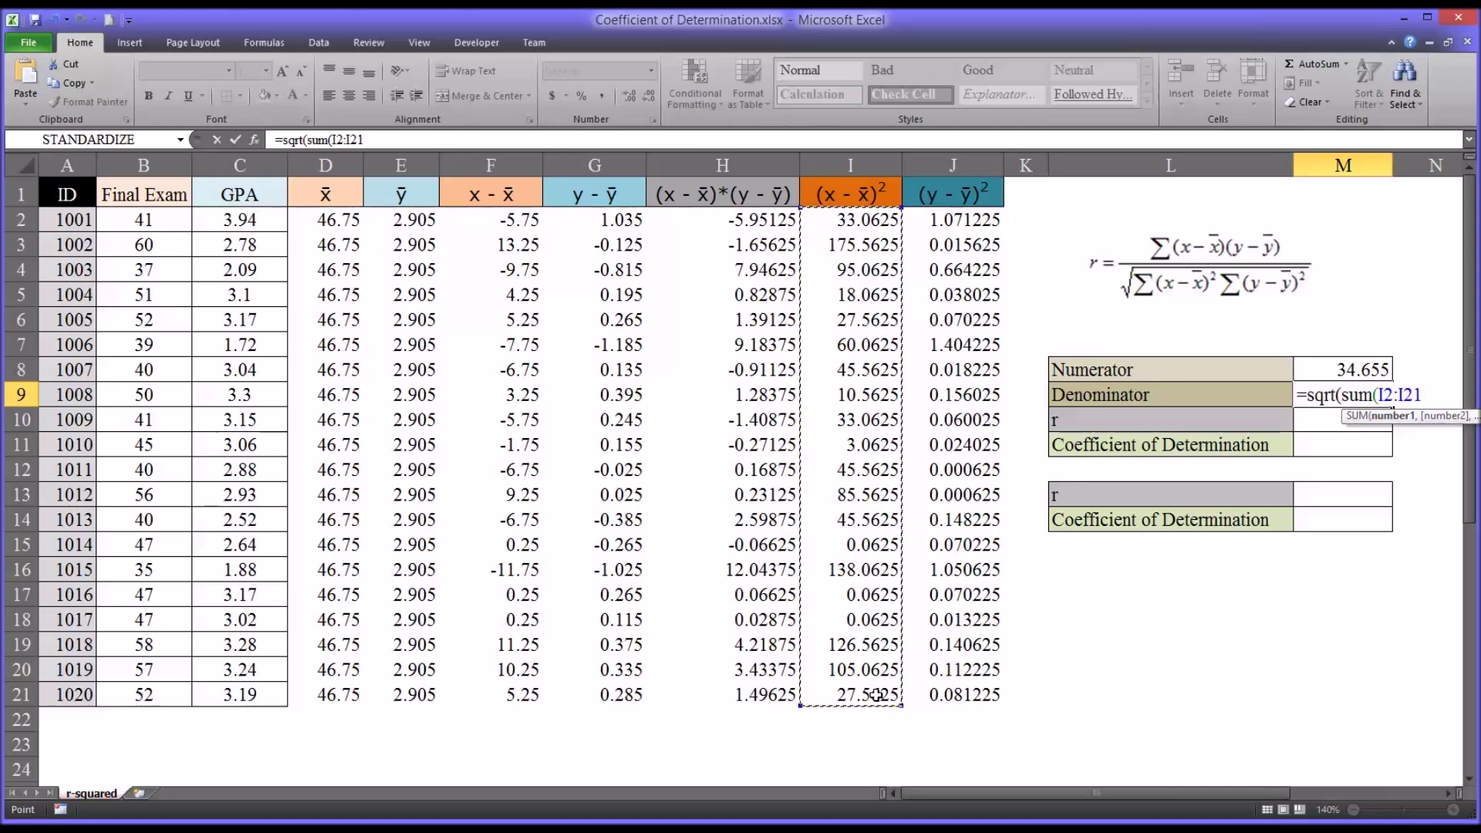
pyautogui.write(')')
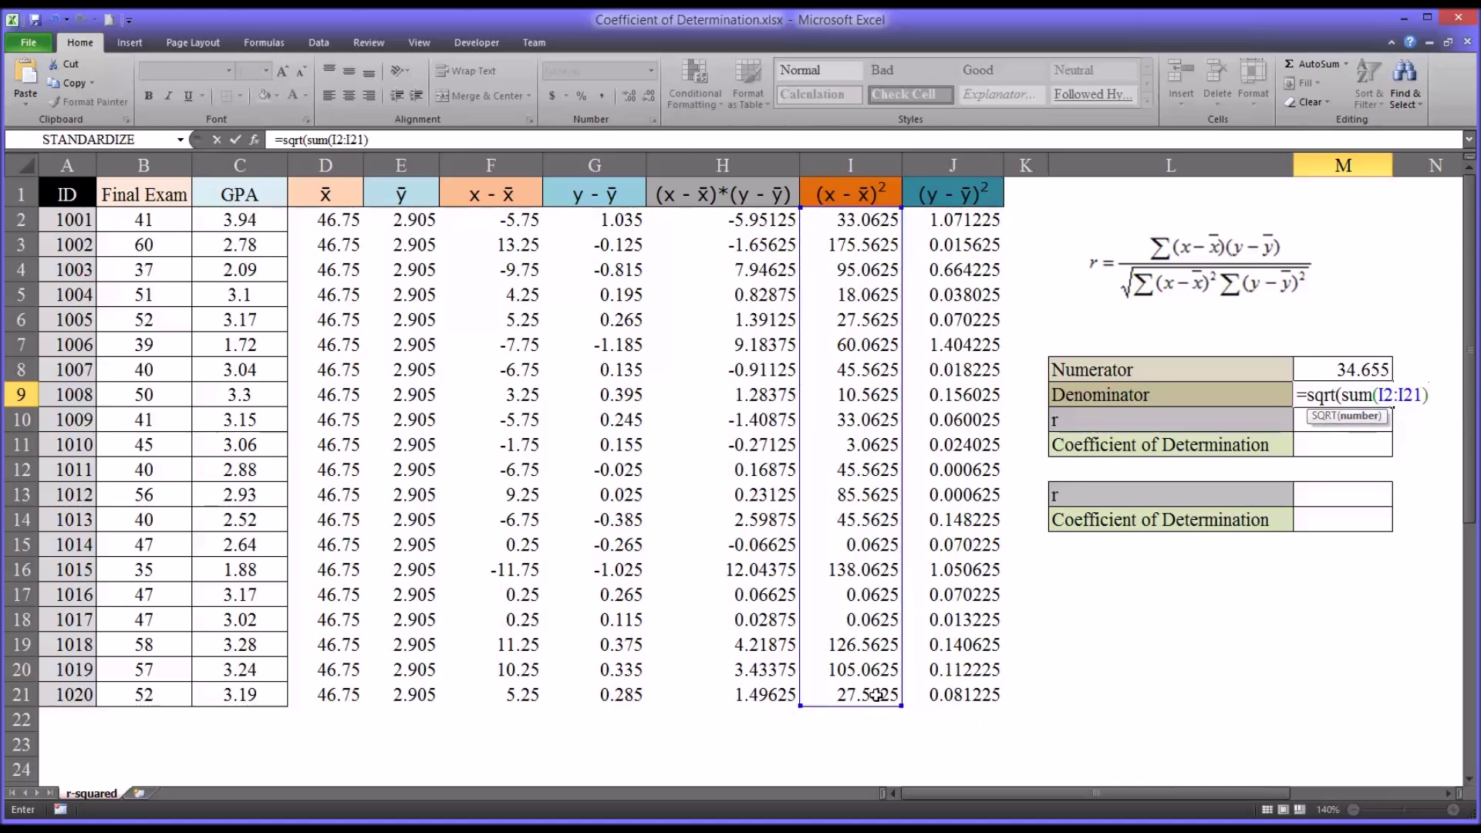
pyautogui.write('*sum(')
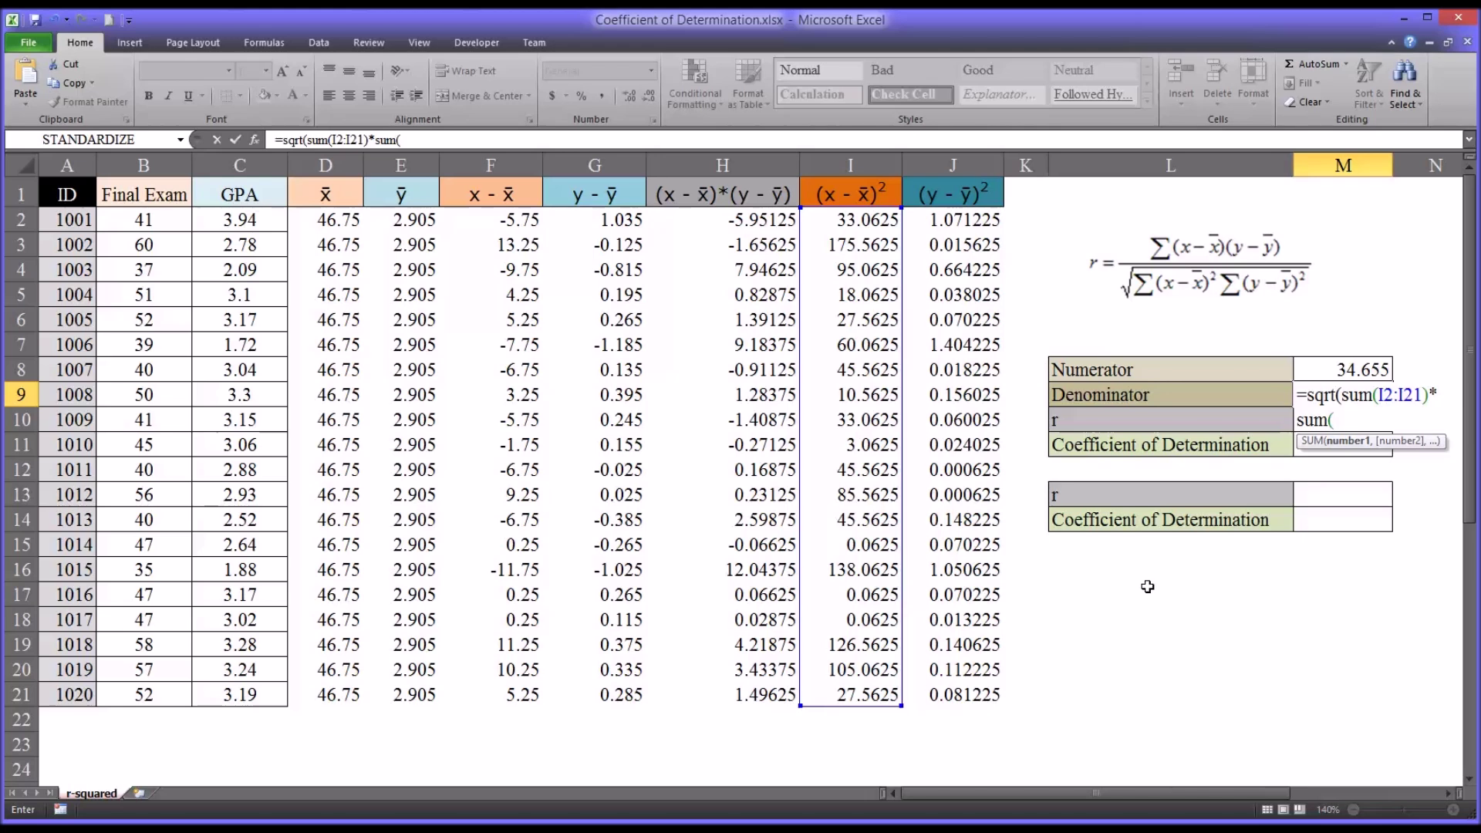
pyautogui.moveTo(942, 220); pyautogui.dragTo(961, 694)
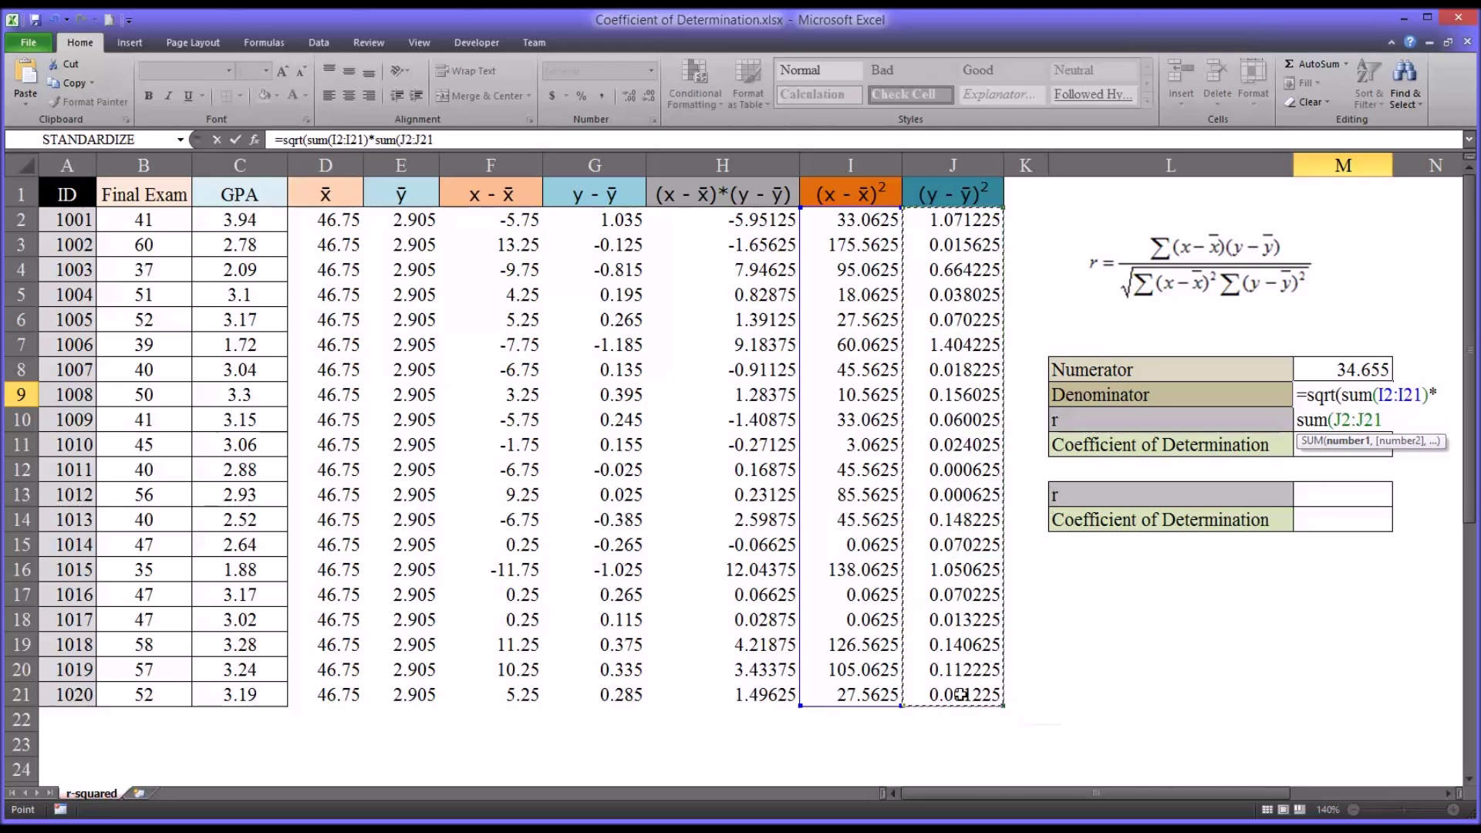
pyautogui.write('))')
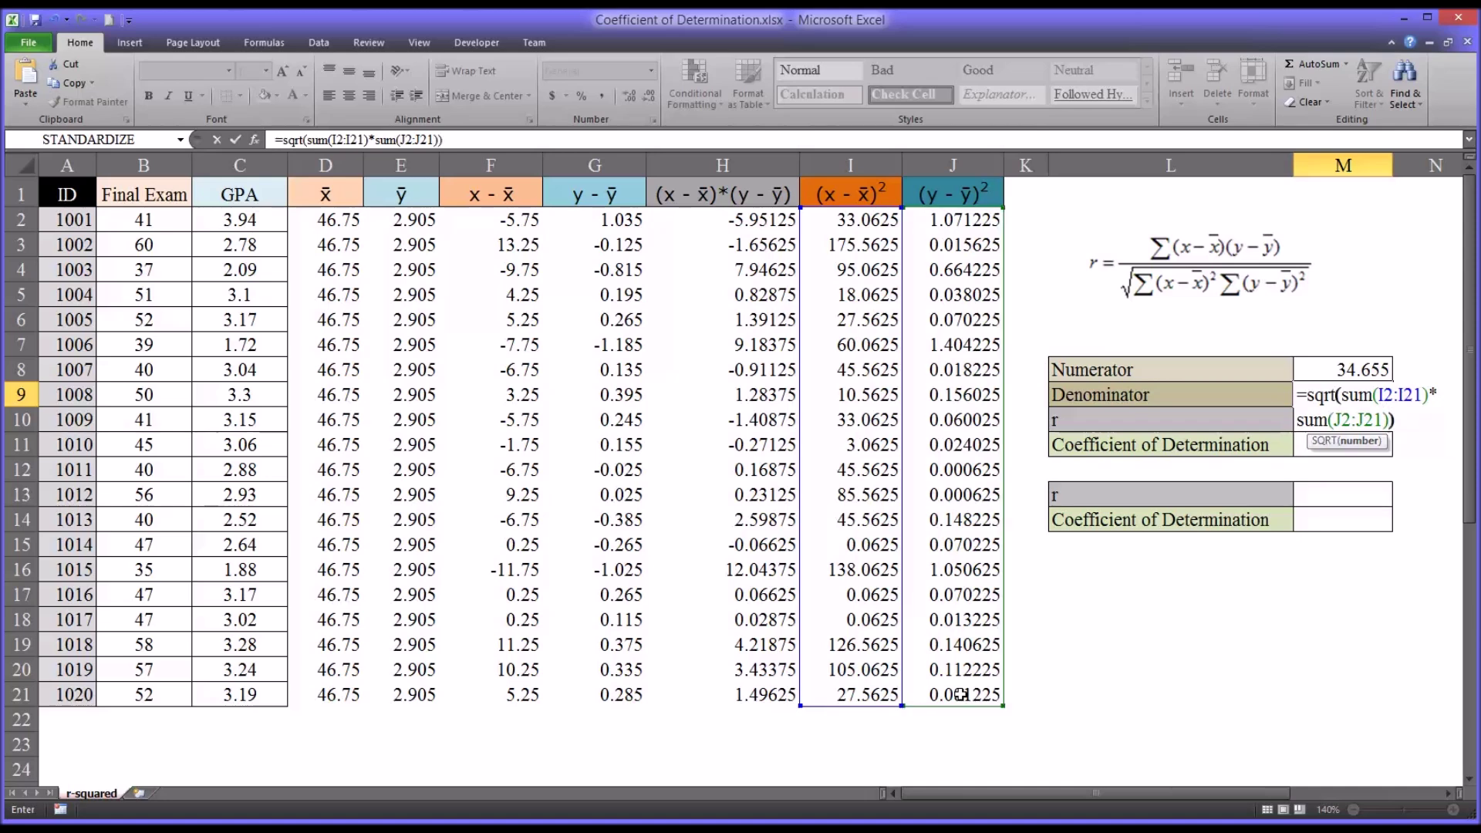
pyautogui.press('Return')
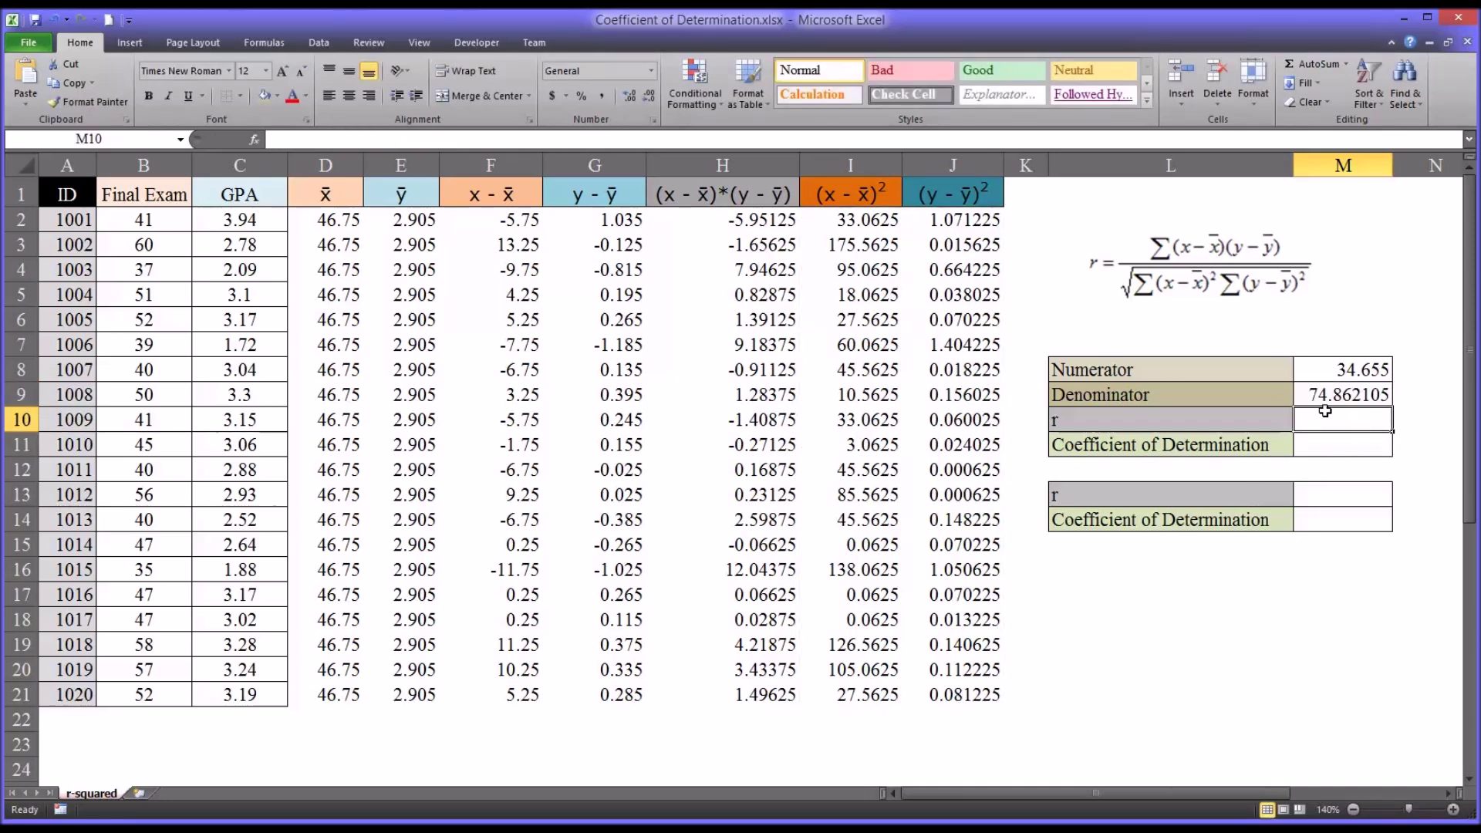
pyautogui.click(1313, 393)
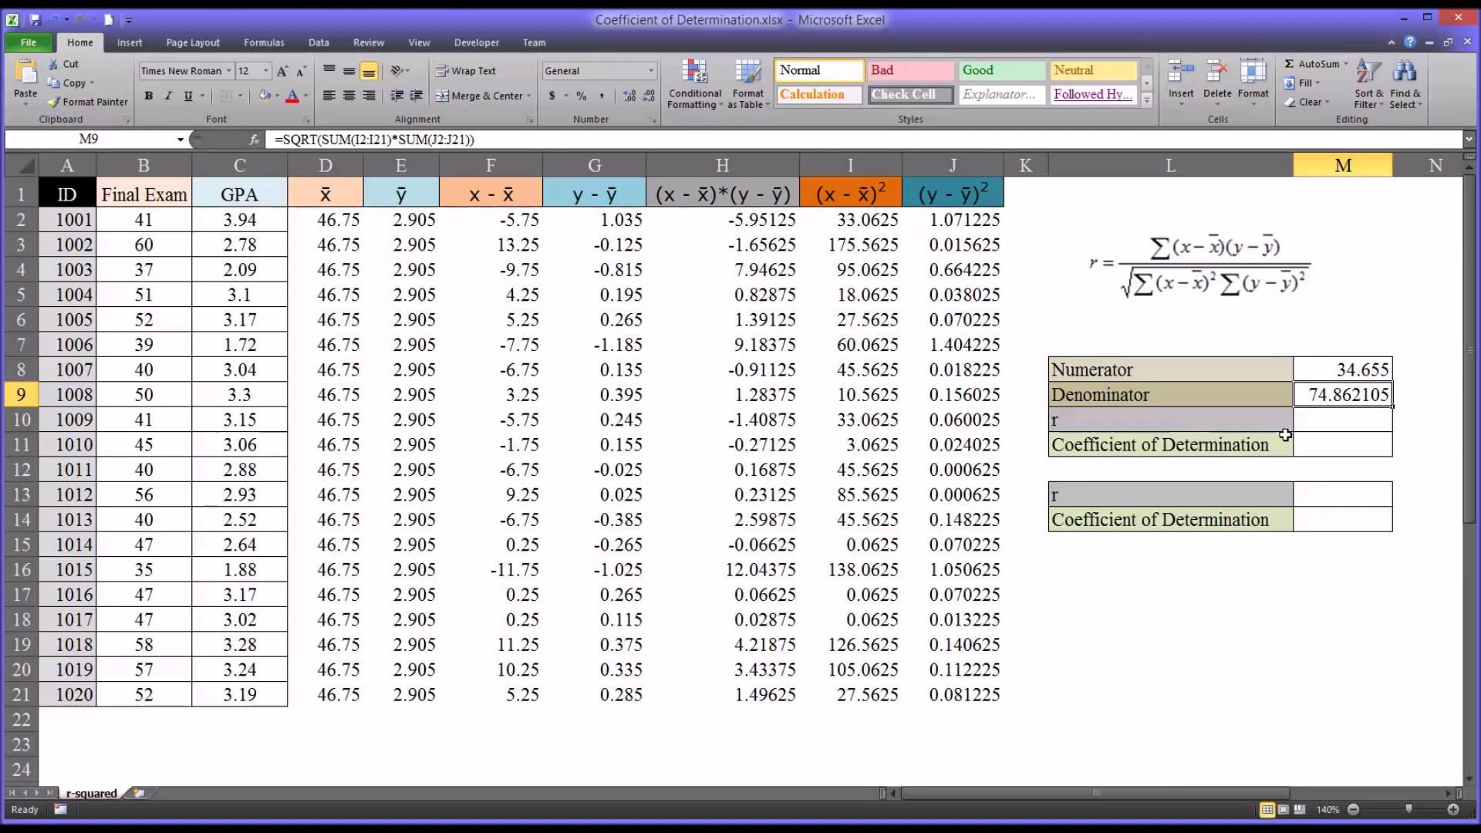
# Calculate r in M10 by dividing the Numerator by the Denominator with the formula =M8/M9.
pyautogui.click(1319, 423)
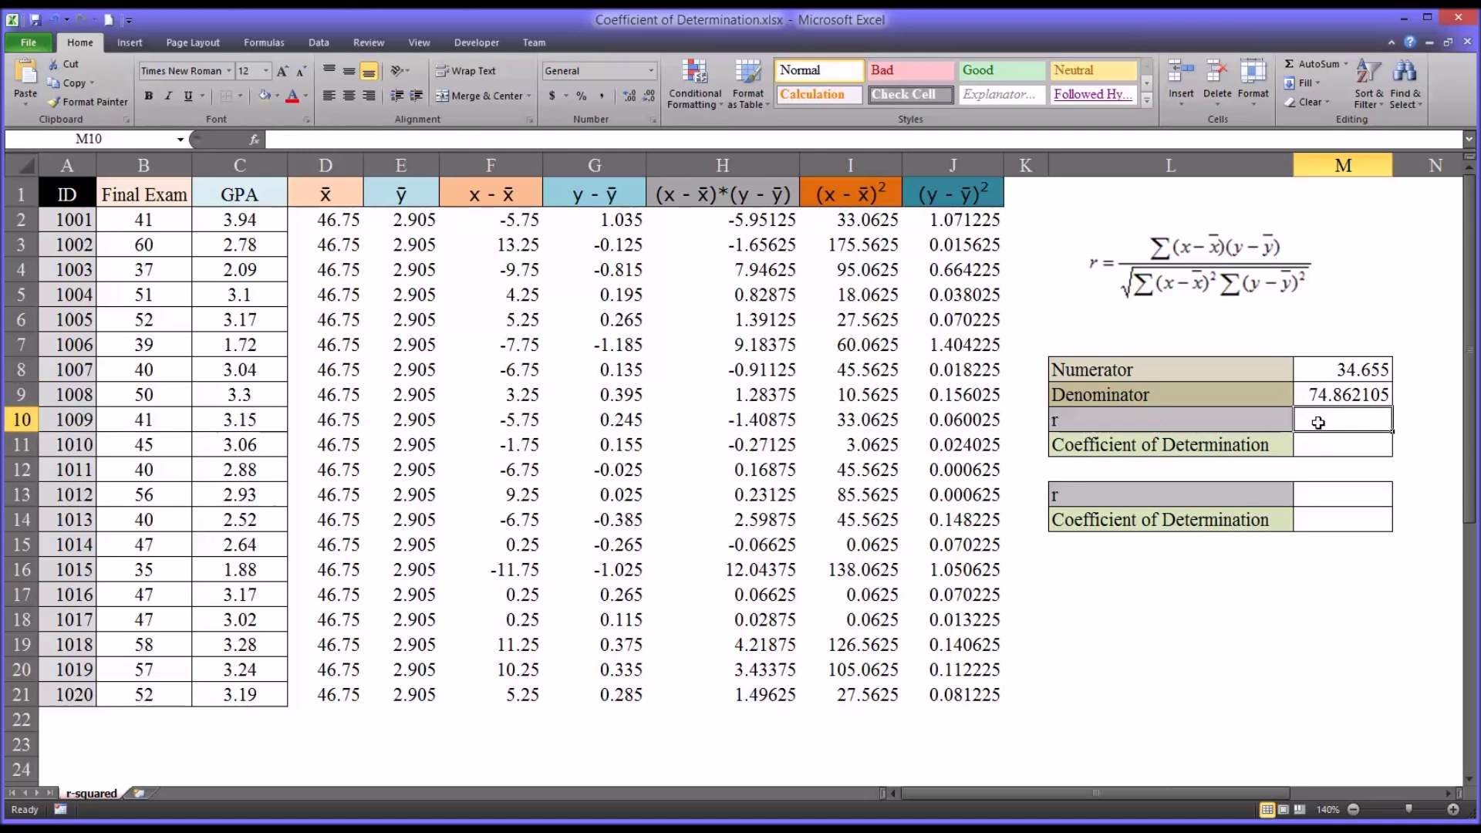
pyautogui.write('=')
pyautogui.click(1314, 368)
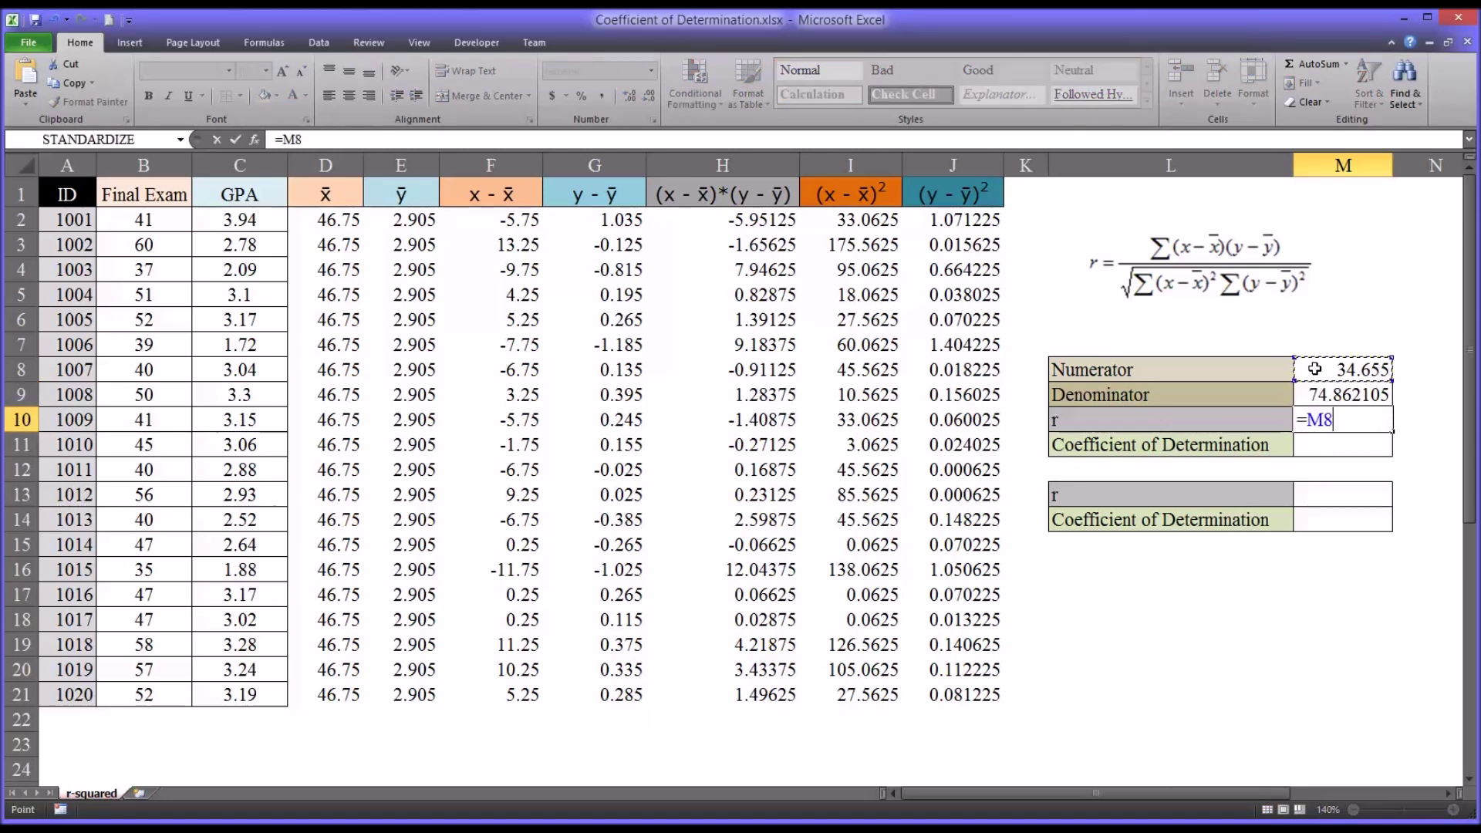
pyautogui.write('/')
pyautogui.click(1329, 396)
pyautogui.press('Return')
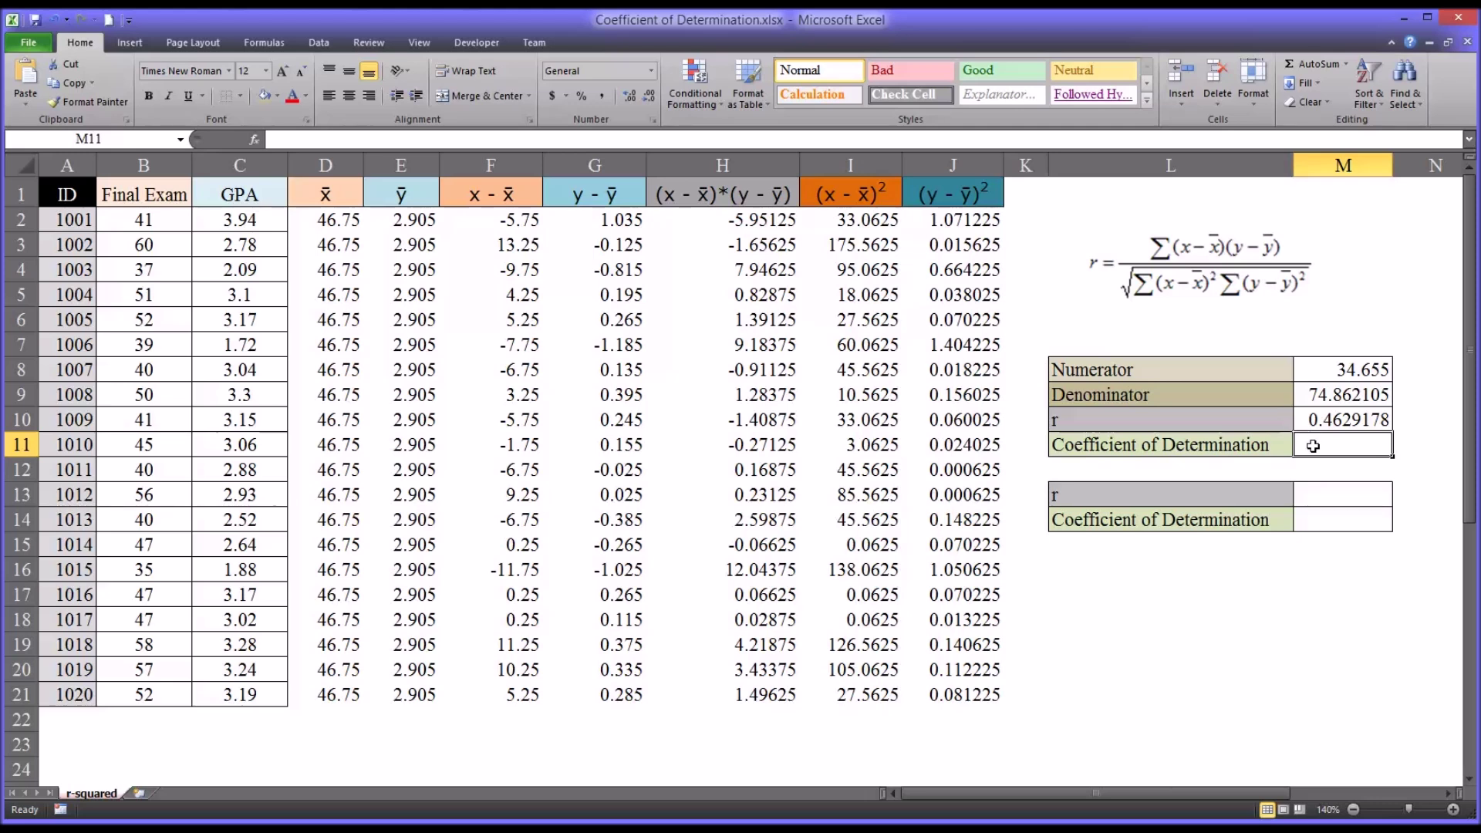
# Calculate the Coefficient of Determination in M11 by squaring r with the formula =M10^2.
pyautogui.write('=')
pyautogui.click(1320, 418)
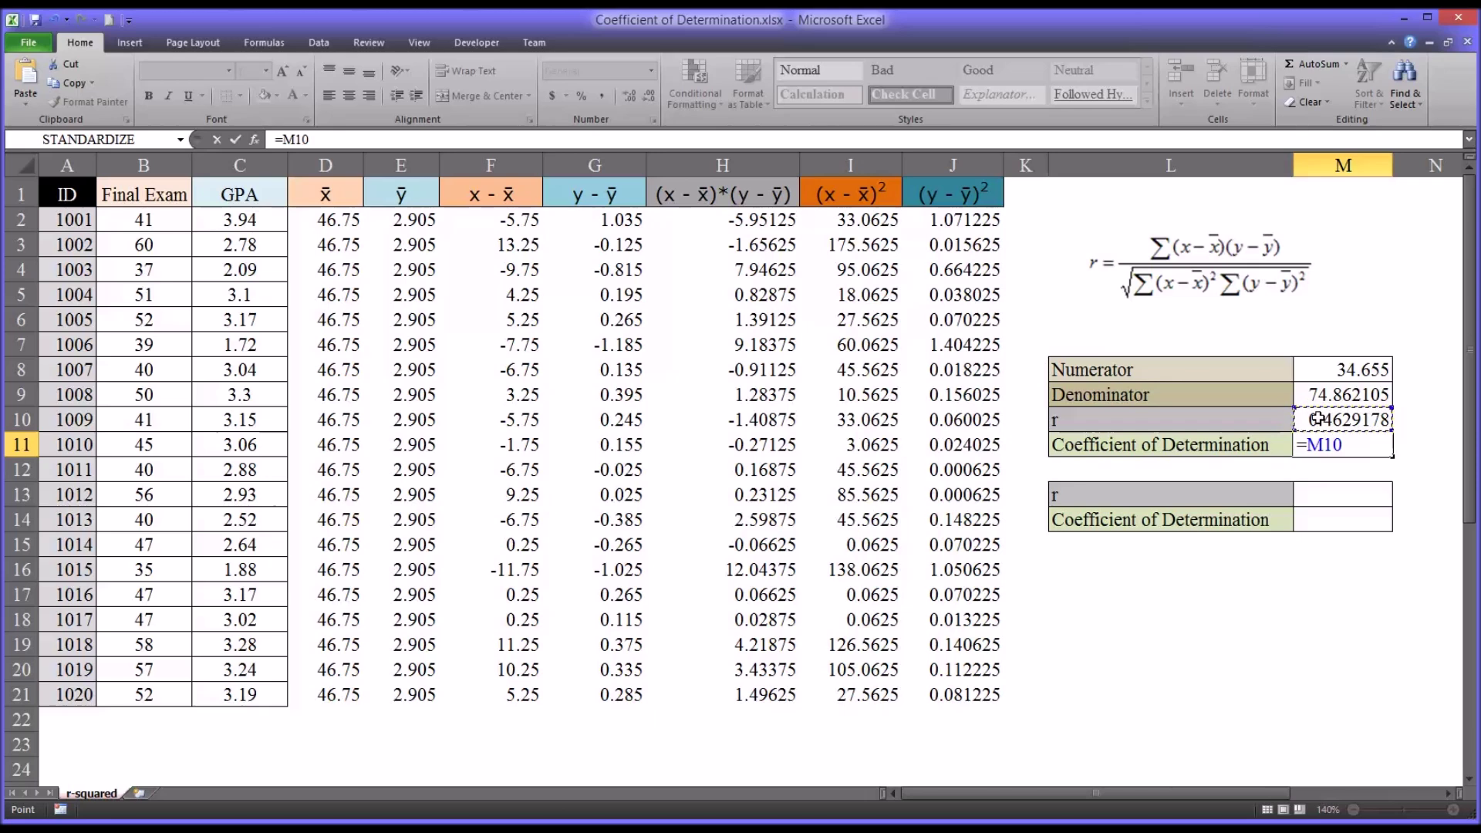
pyautogui.write('^2')
pyautogui.press('Return')
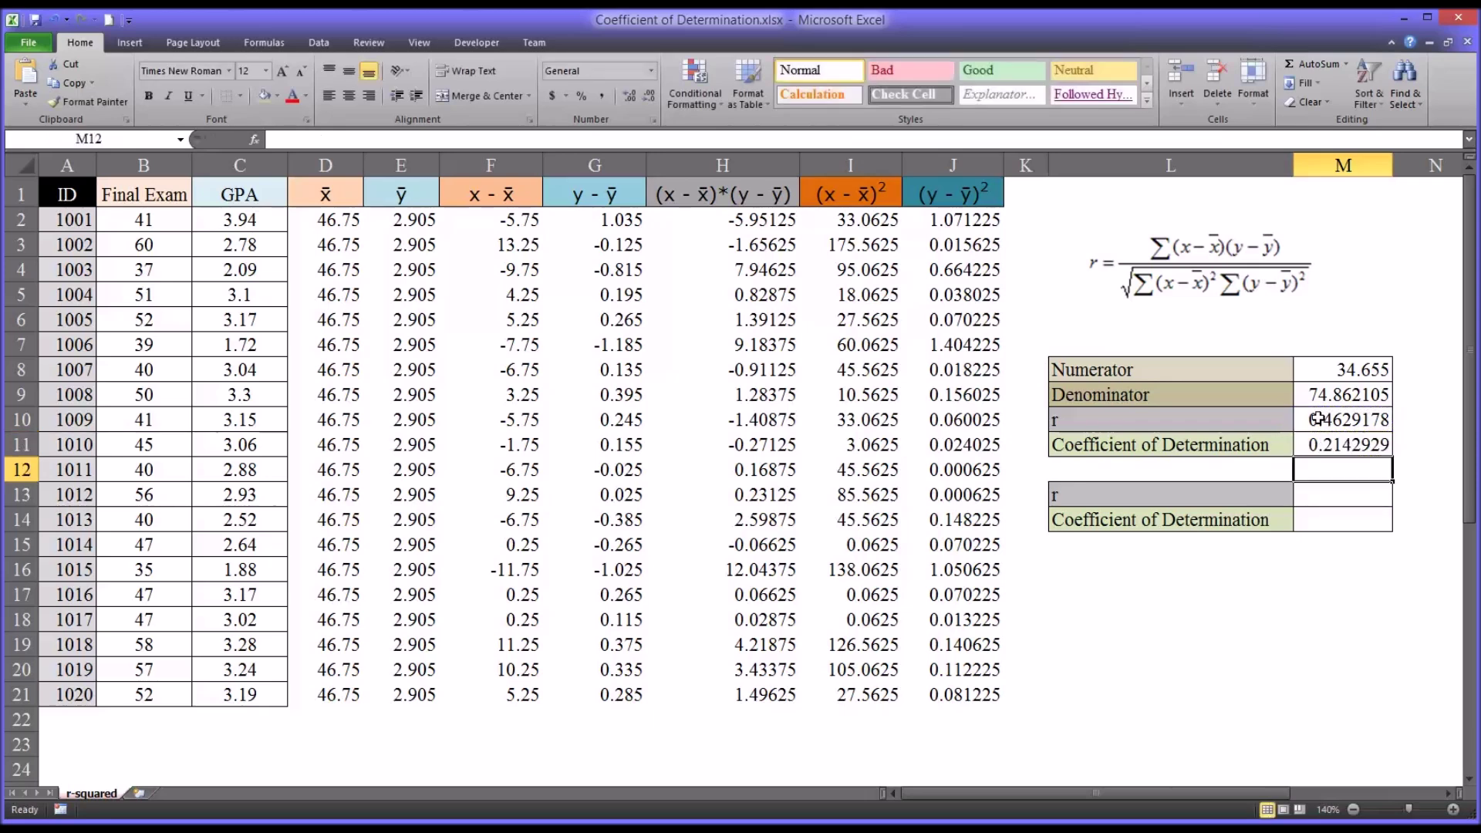
pyautogui.click(1310, 449)
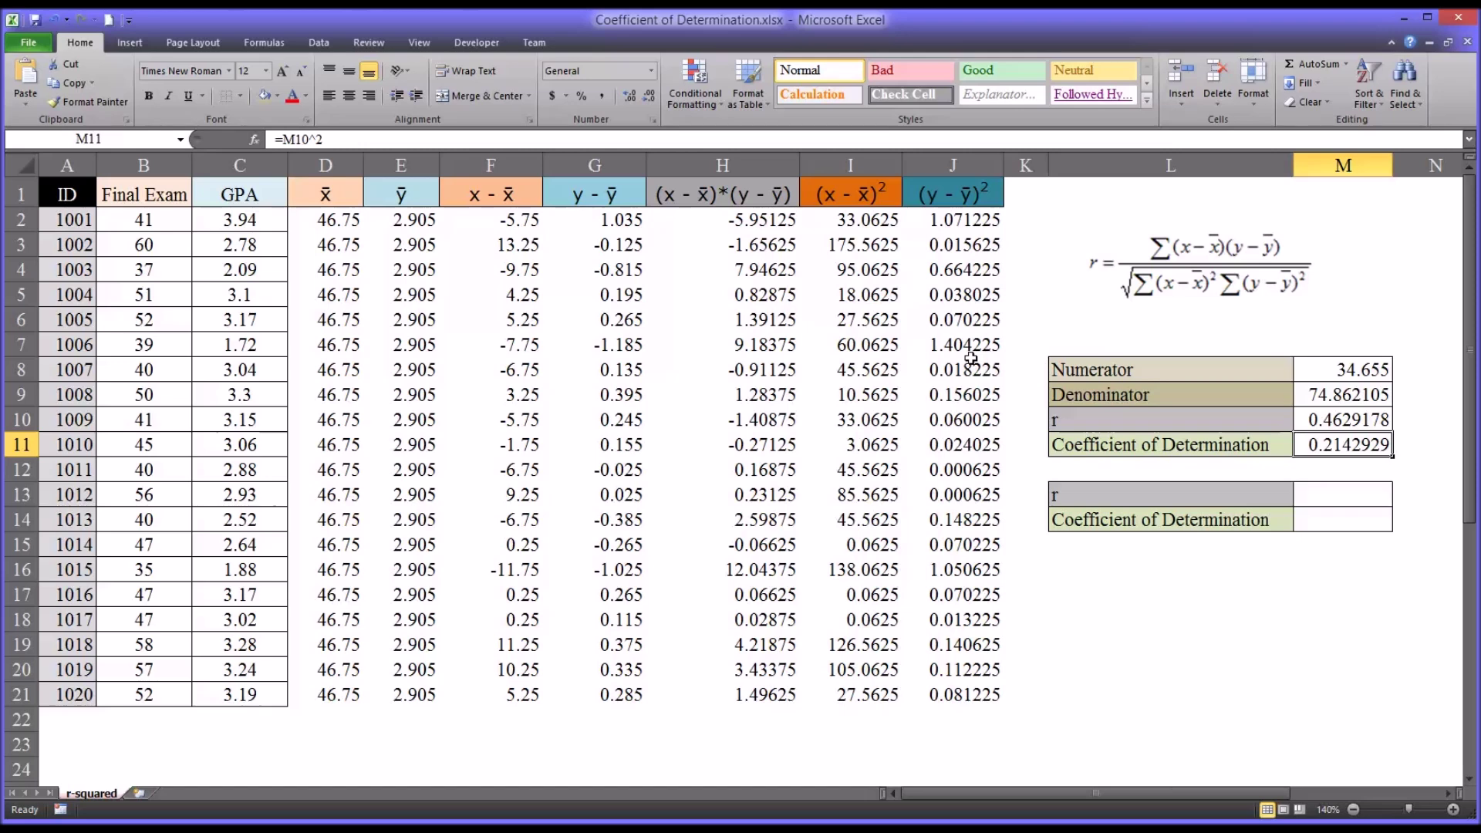
pyautogui.moveTo(342, 221); pyautogui.dragTo(956, 699)
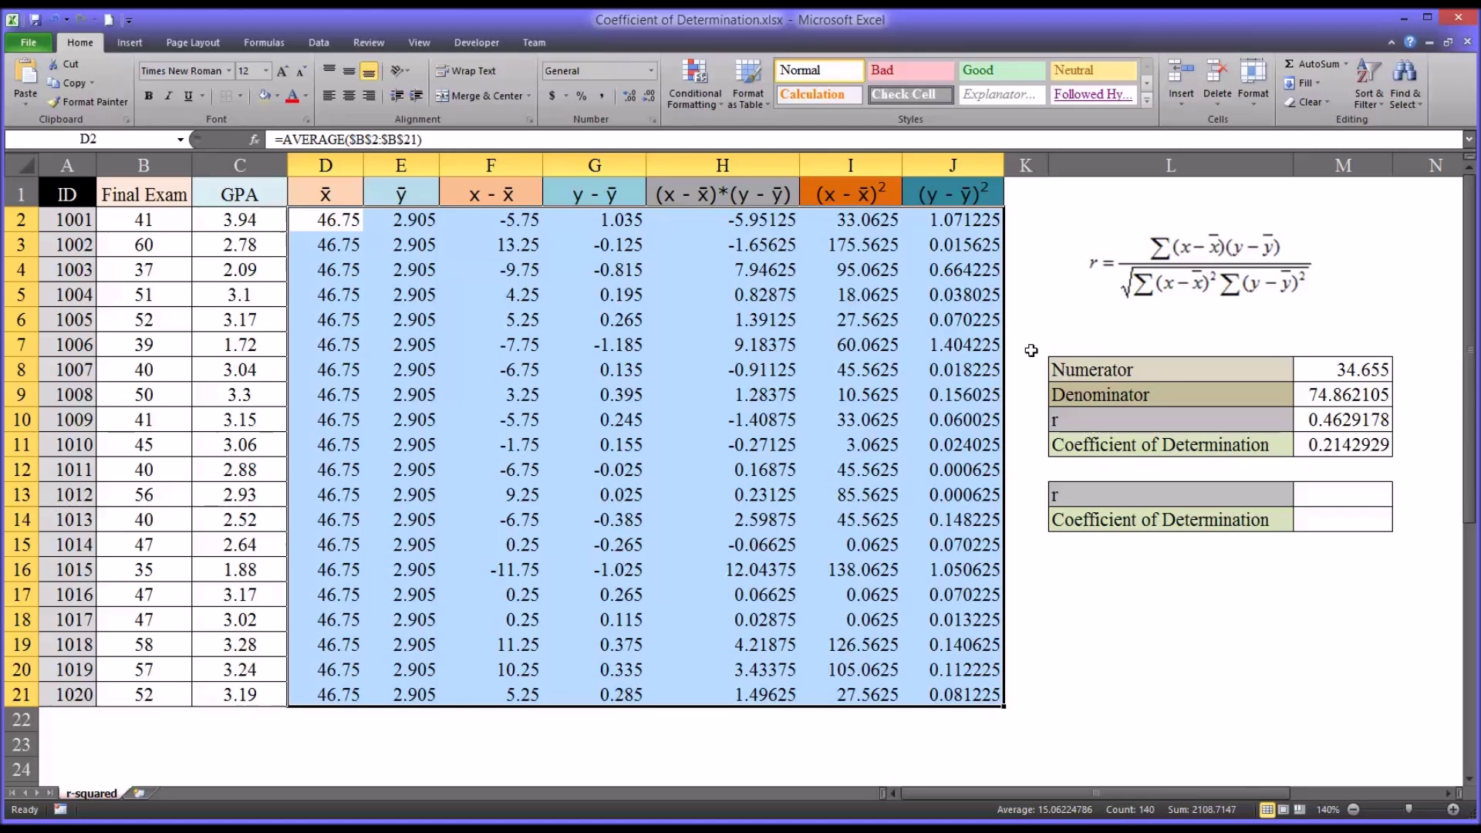
pyautogui.click(1025, 197)
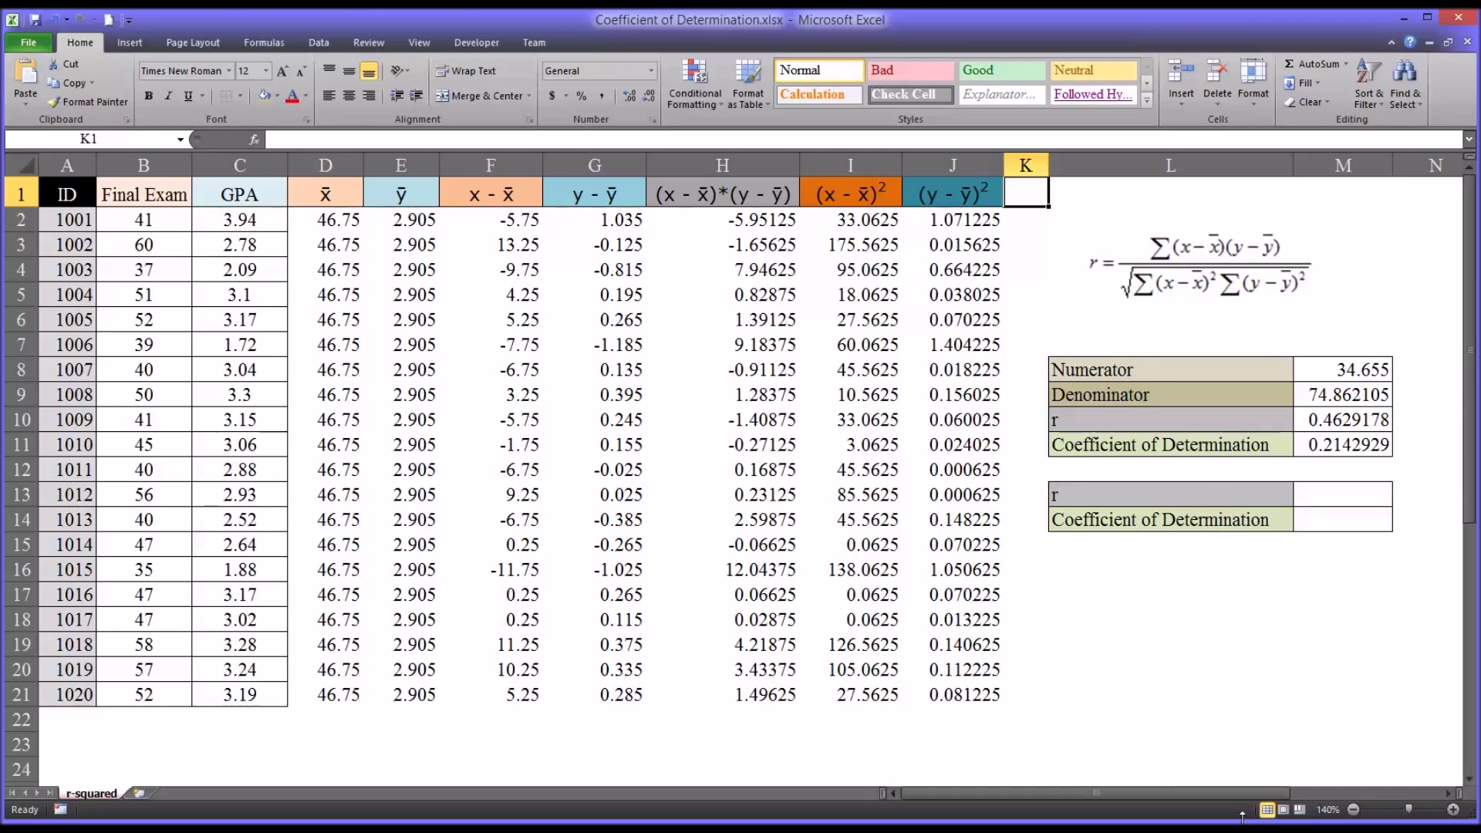
pyautogui.moveTo(973, 695); pyautogui.dragTo(341, 231)
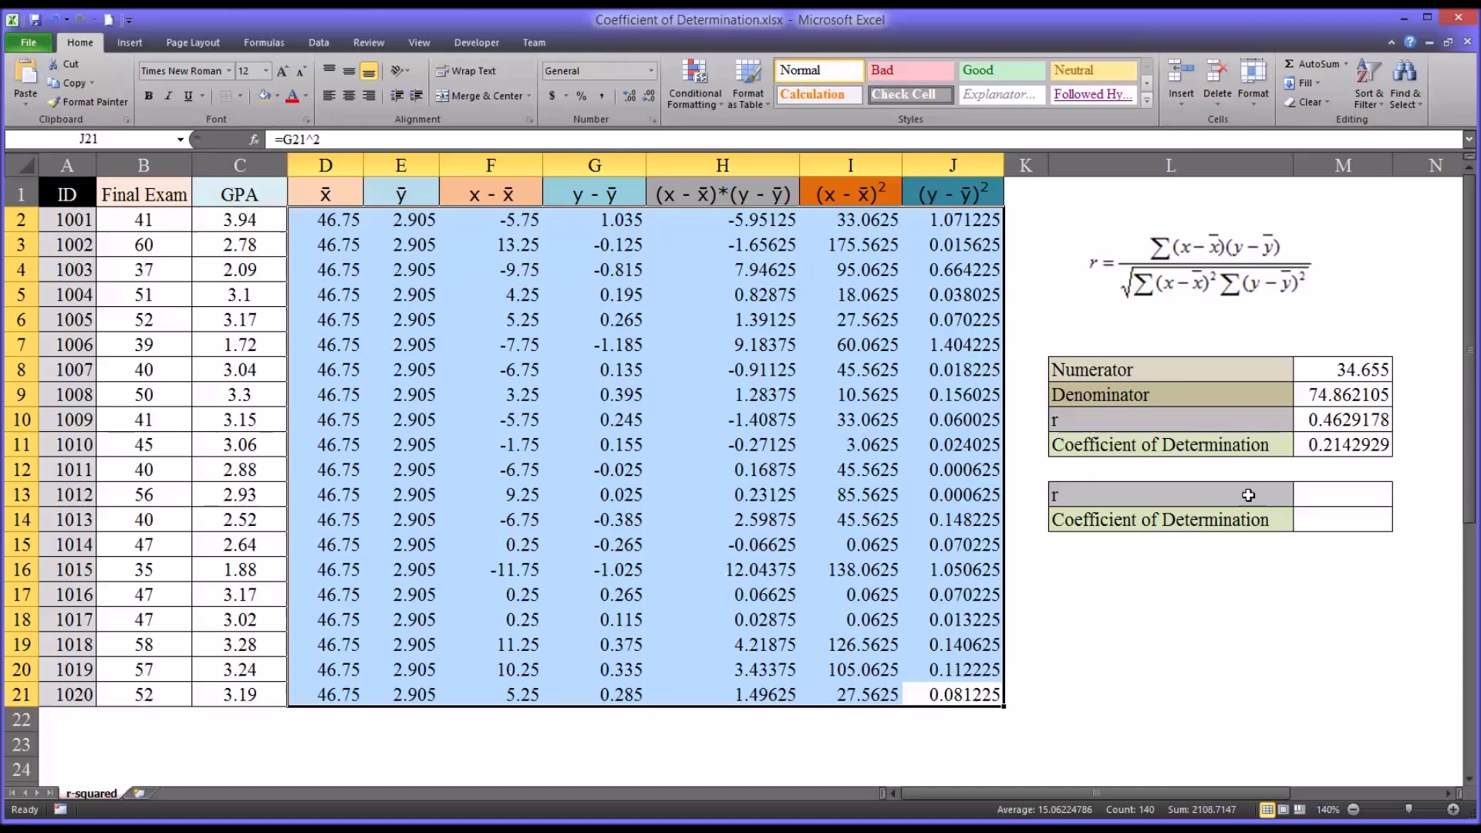
# Calculate r directly from the Final Exam and GPA data in M13 with the formula =CORREL(B2:B21,C2:C21).
pyautogui.click(1327, 494)
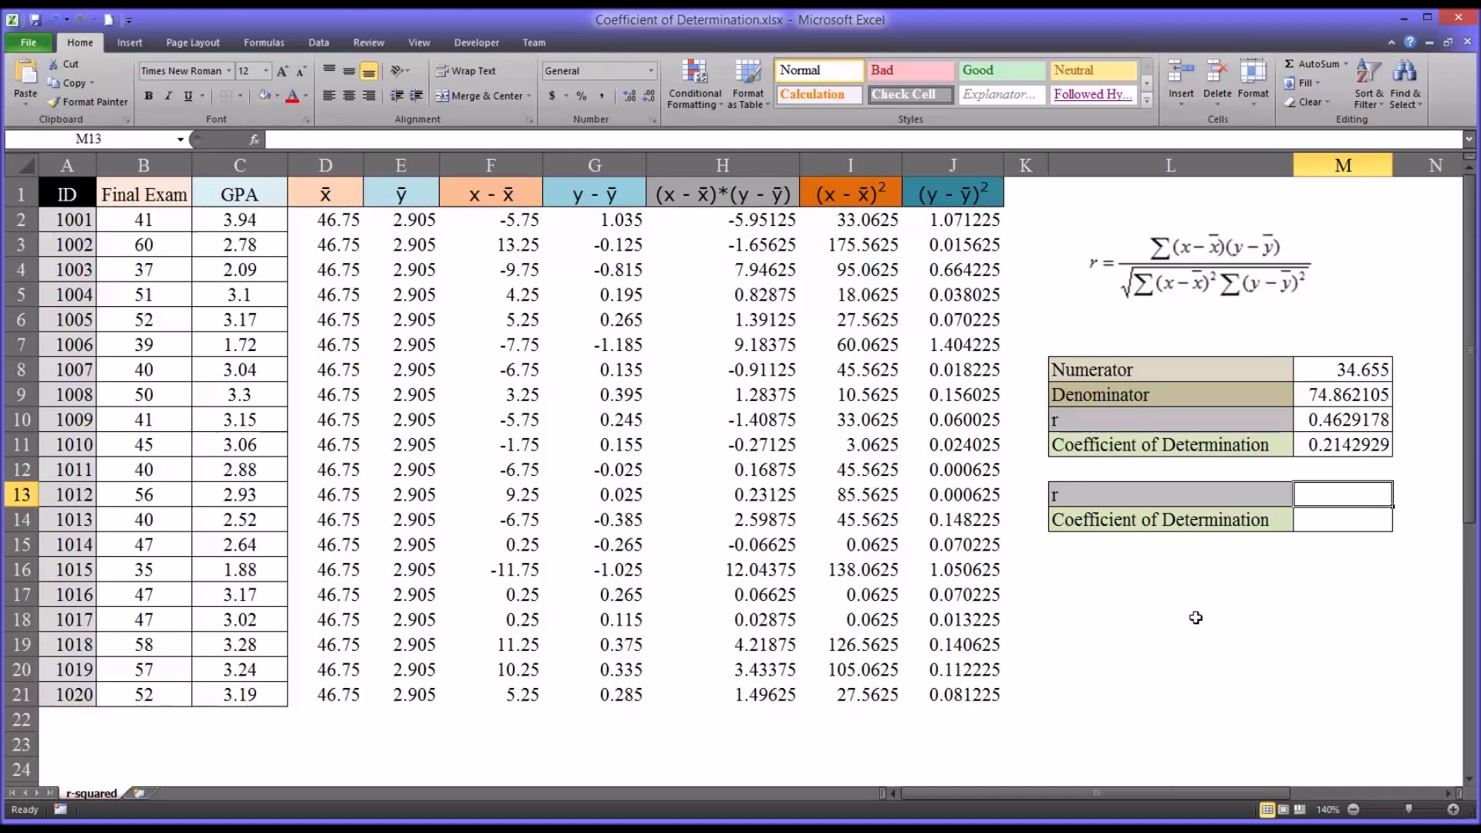
pyautogui.write('=correl(')
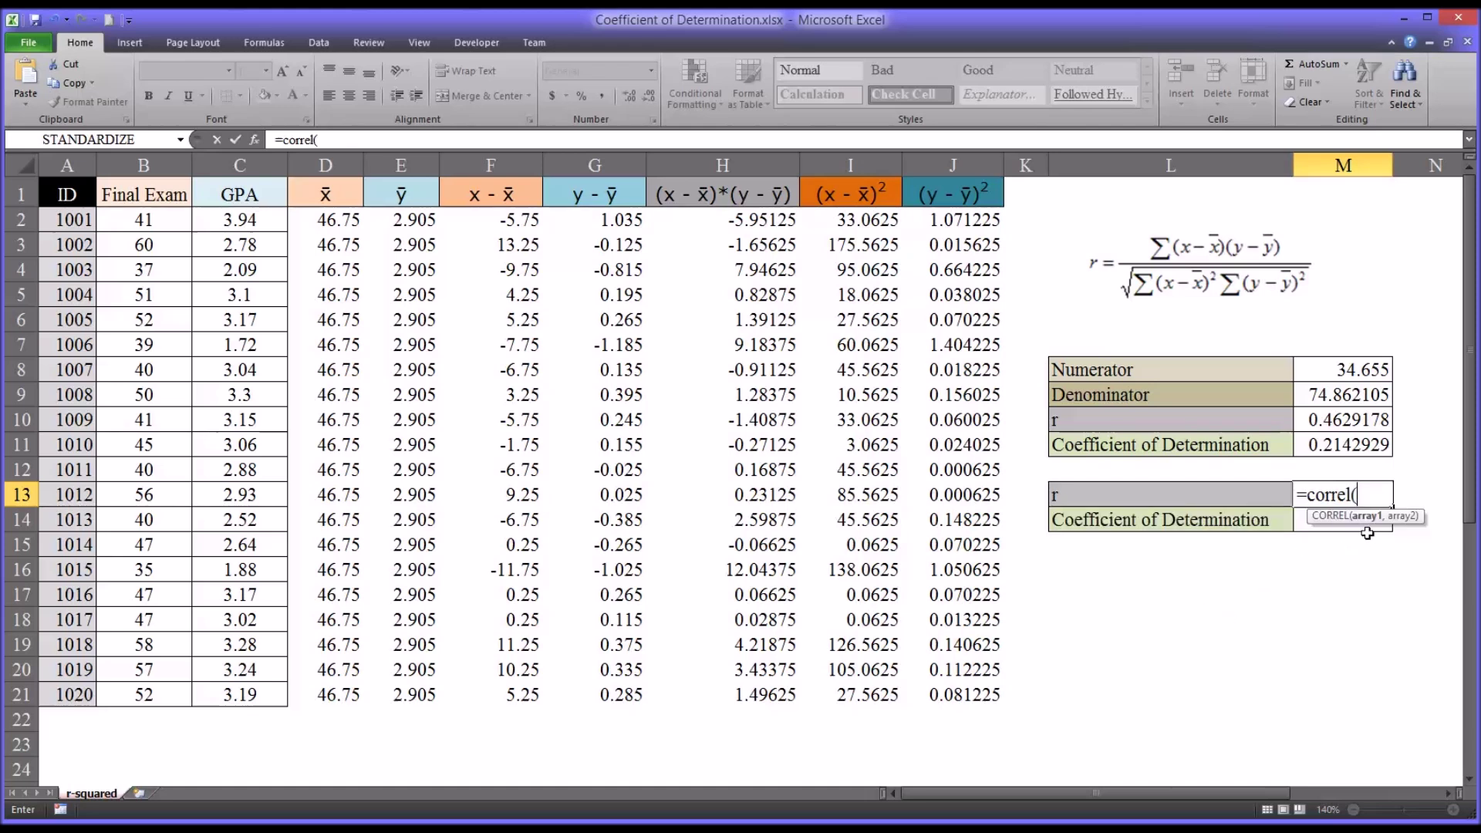
pyautogui.moveTo(131, 216); pyautogui.dragTo(132, 695)
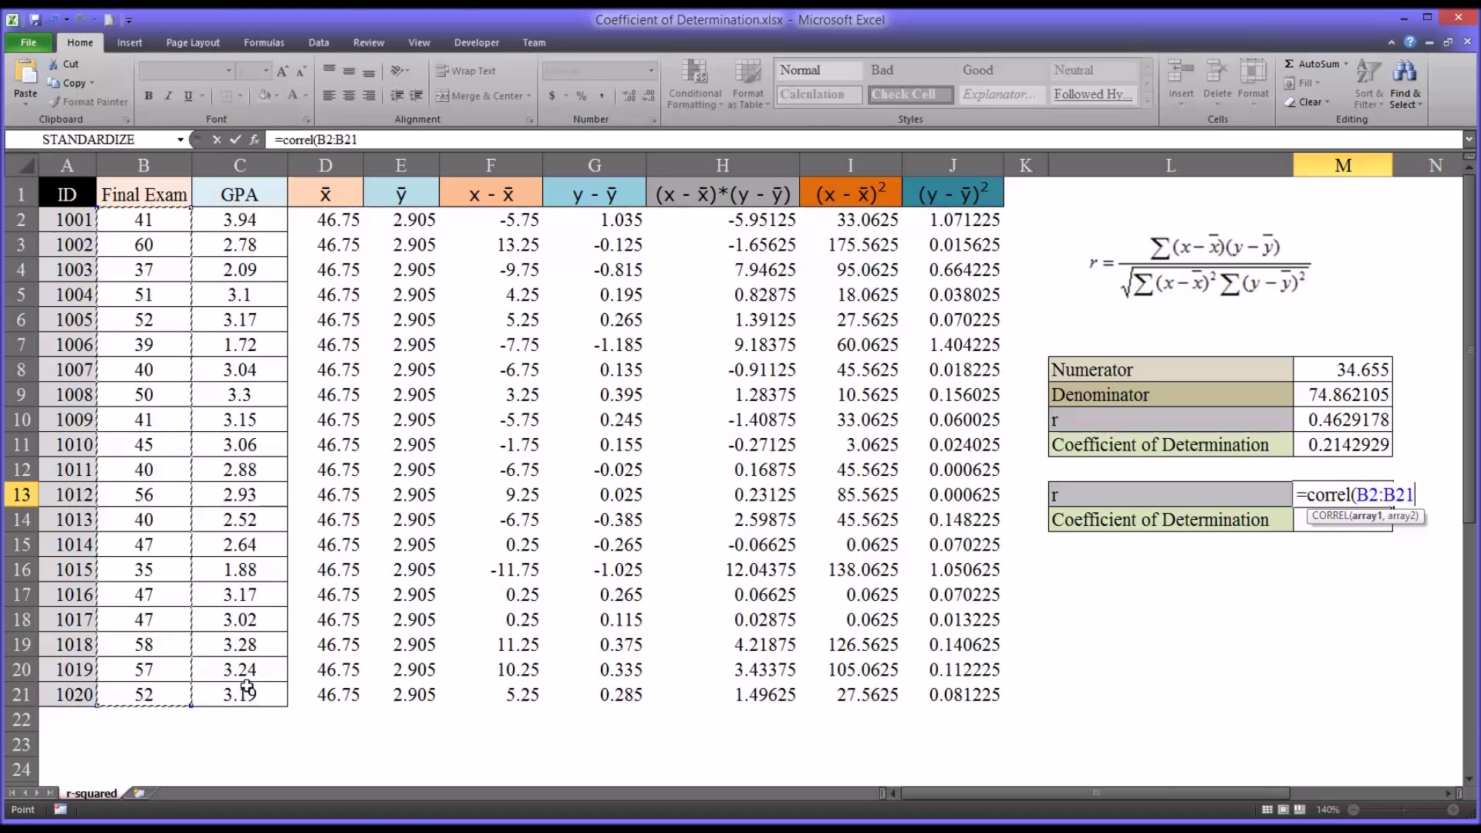
pyautogui.write(',')
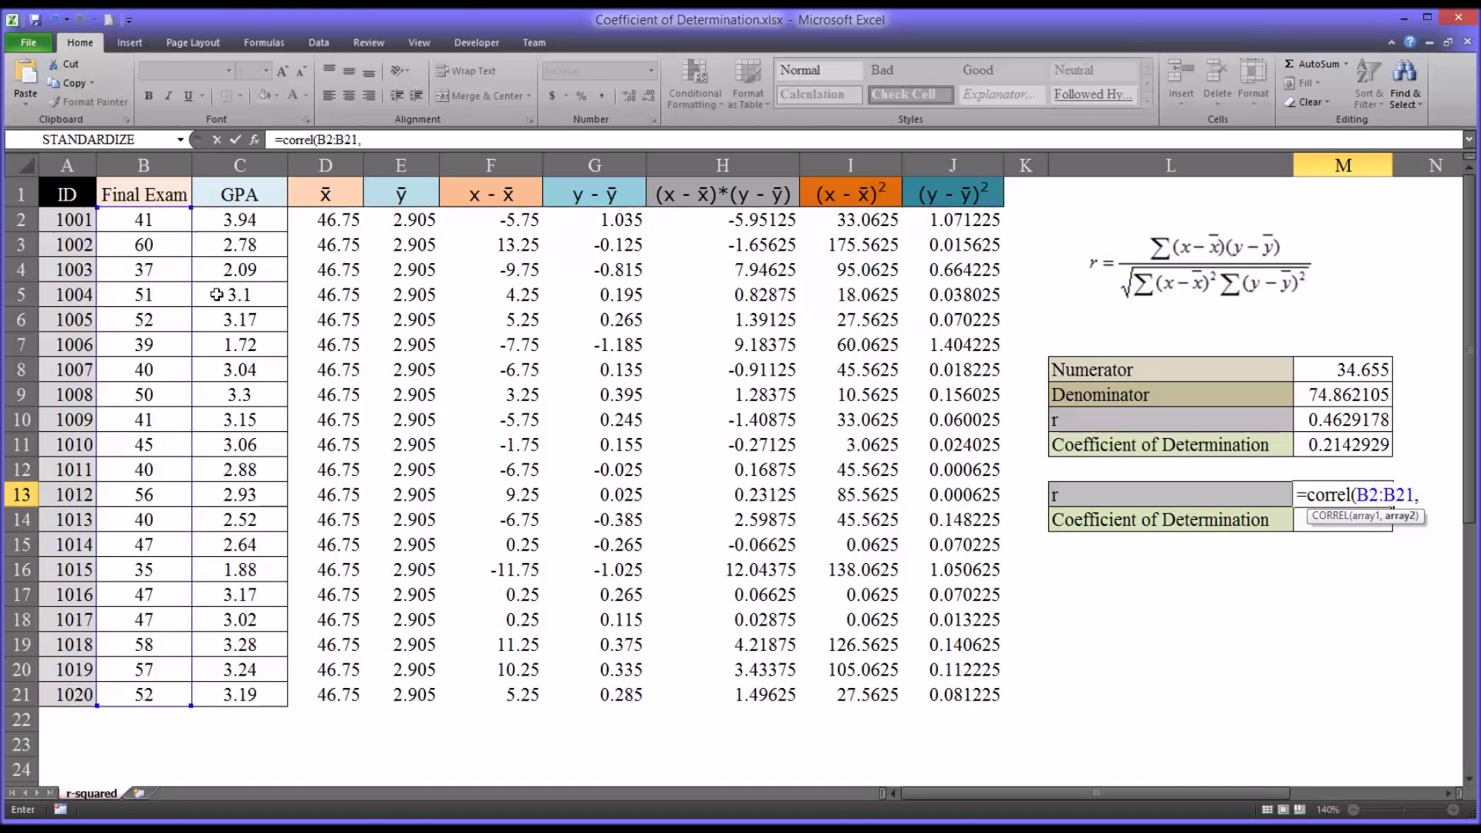
pyautogui.moveTo(227, 219); pyautogui.dragTo(233, 690)
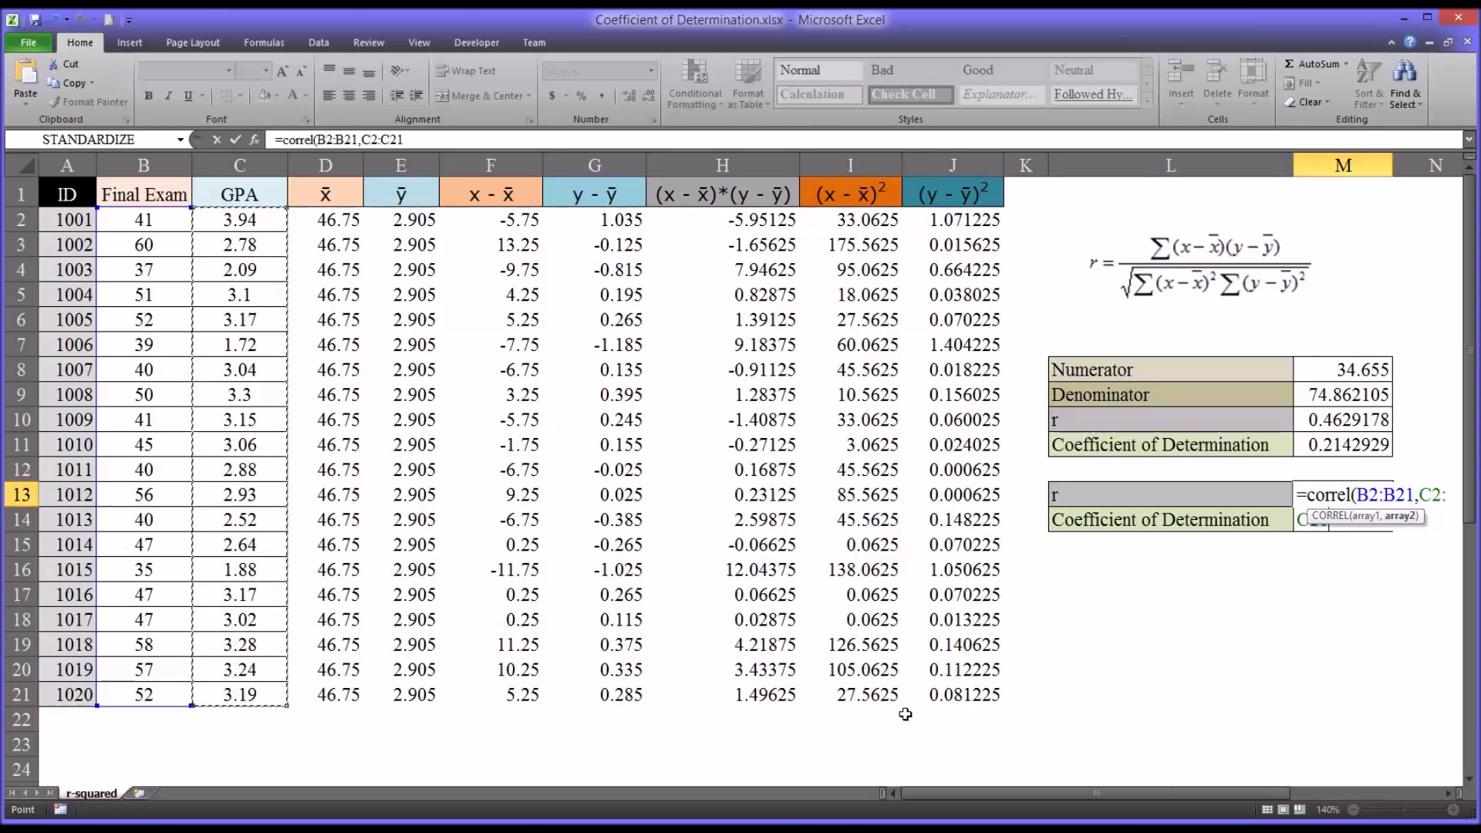
pyautogui.press('Return')
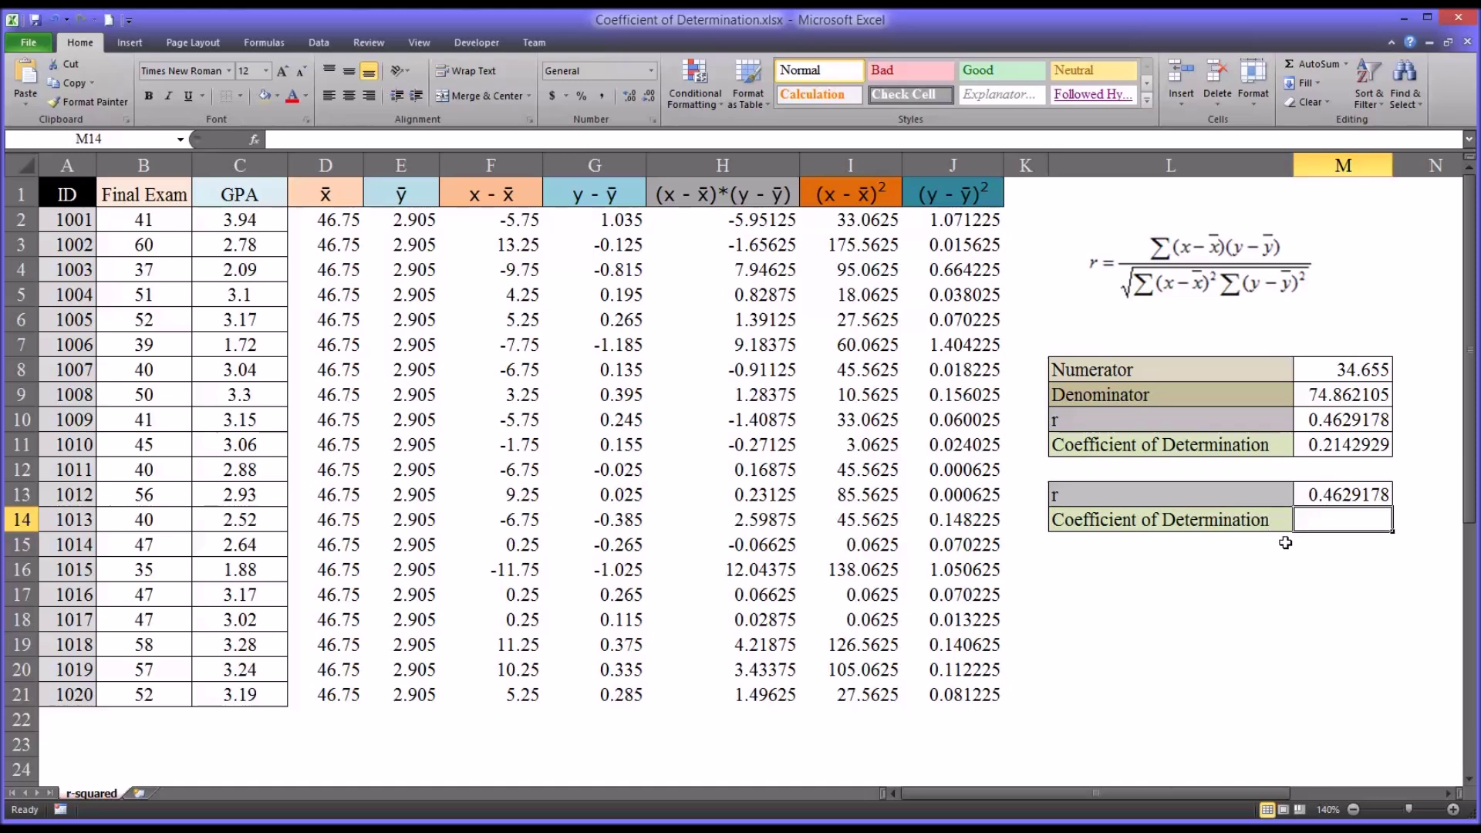
# Calculate the Coefficient of Determination directly in M14 with =RSQ(B2:B21,C2:C21) and compare it with the one in M11.
pyautogui.write('=r')
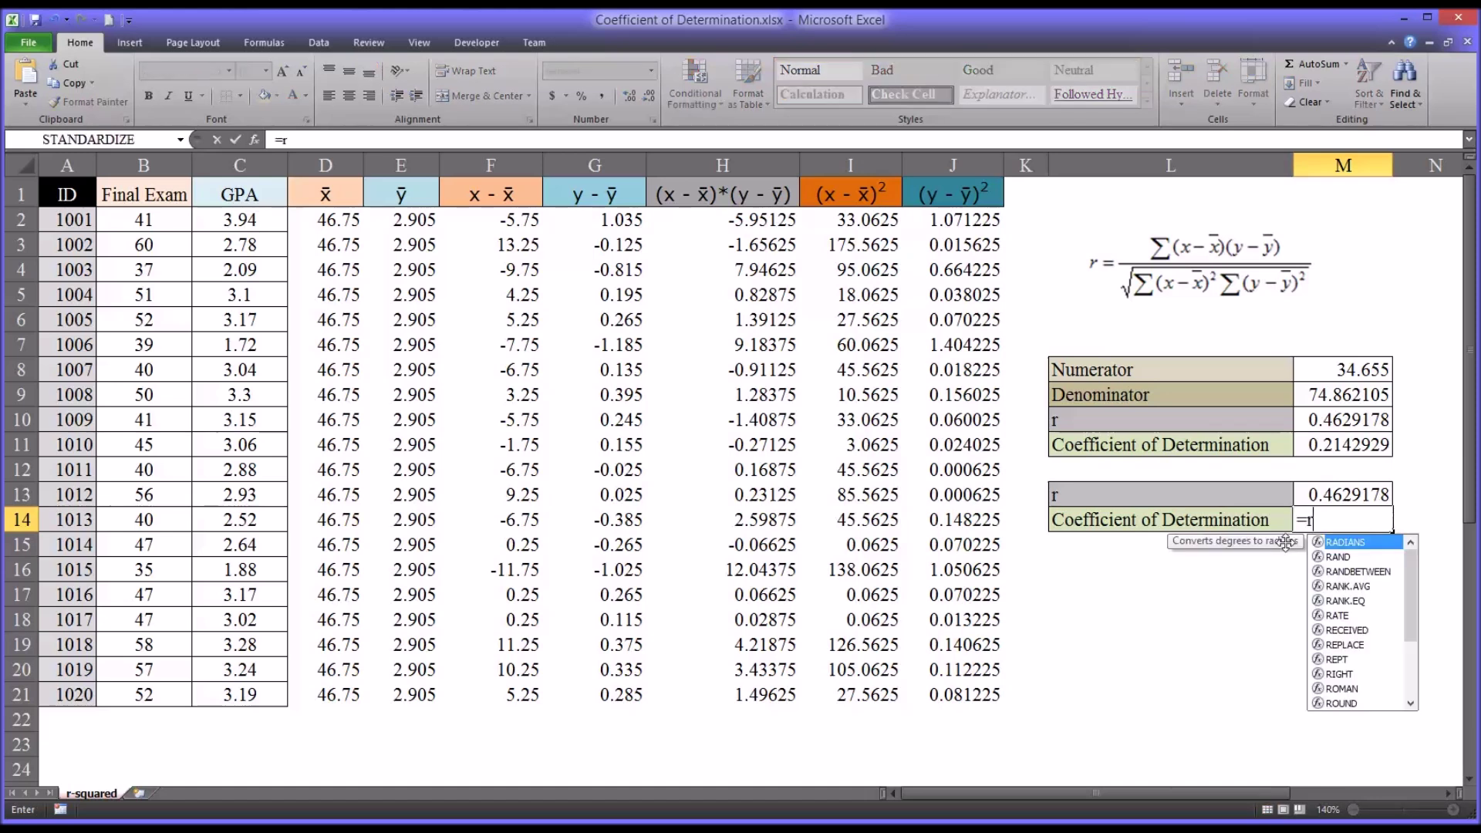
pyautogui.write('sq')
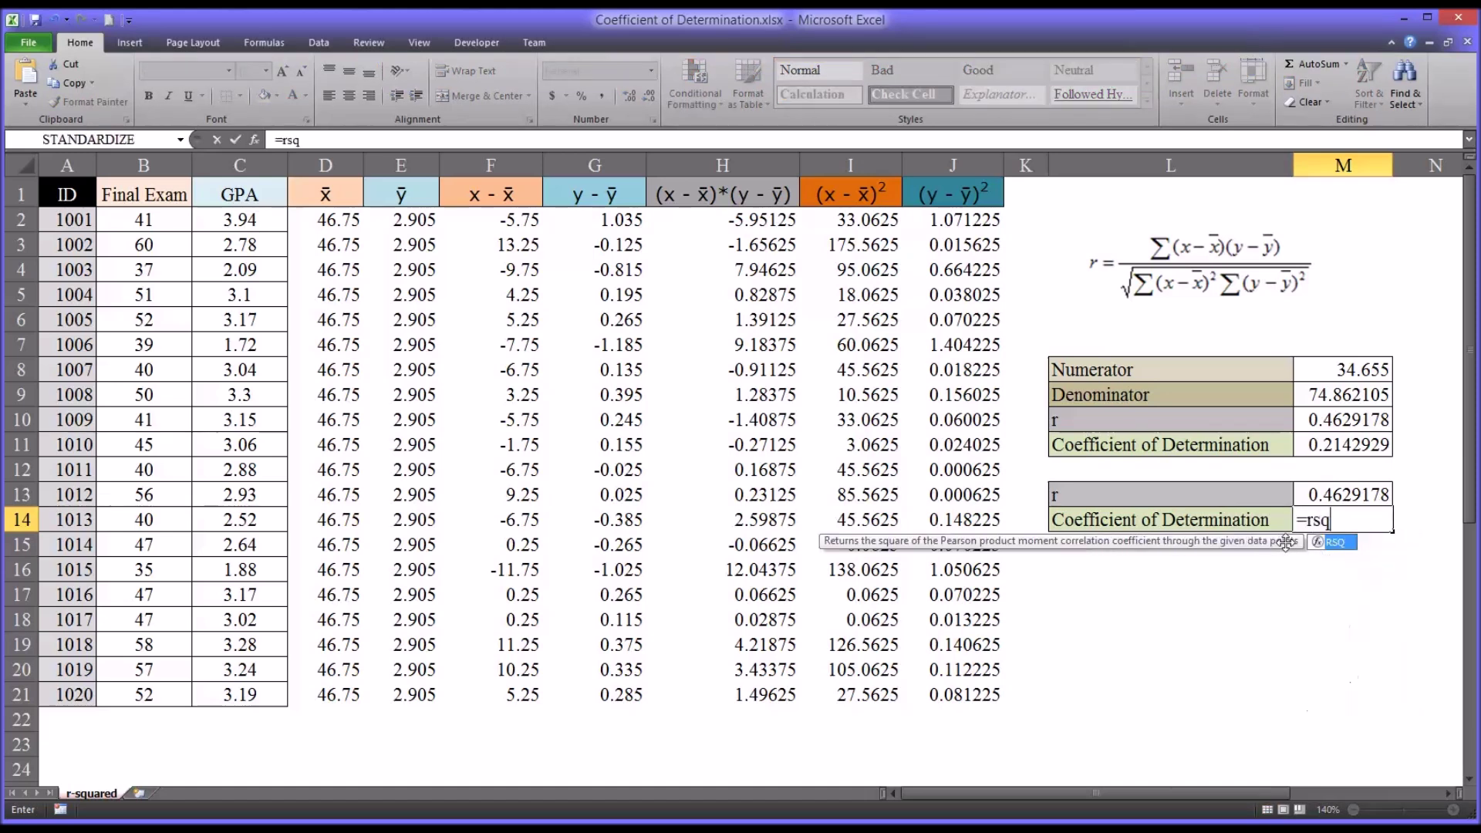
pyautogui.write('(')
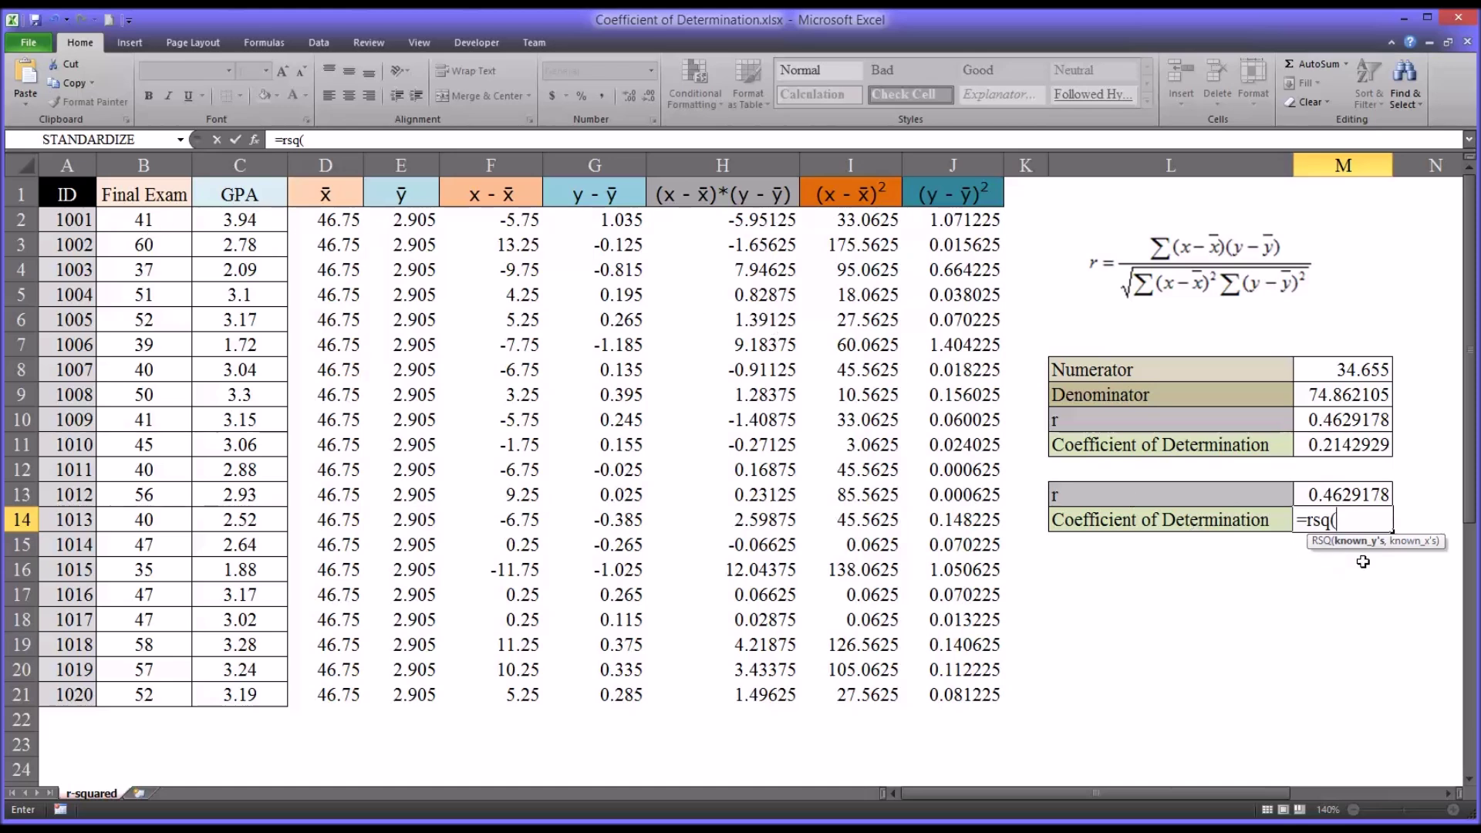
pyautogui.click(145, 229)
pyautogui.moveTo(145, 229); pyautogui.dragTo(158, 695)
pyautogui.write(',')
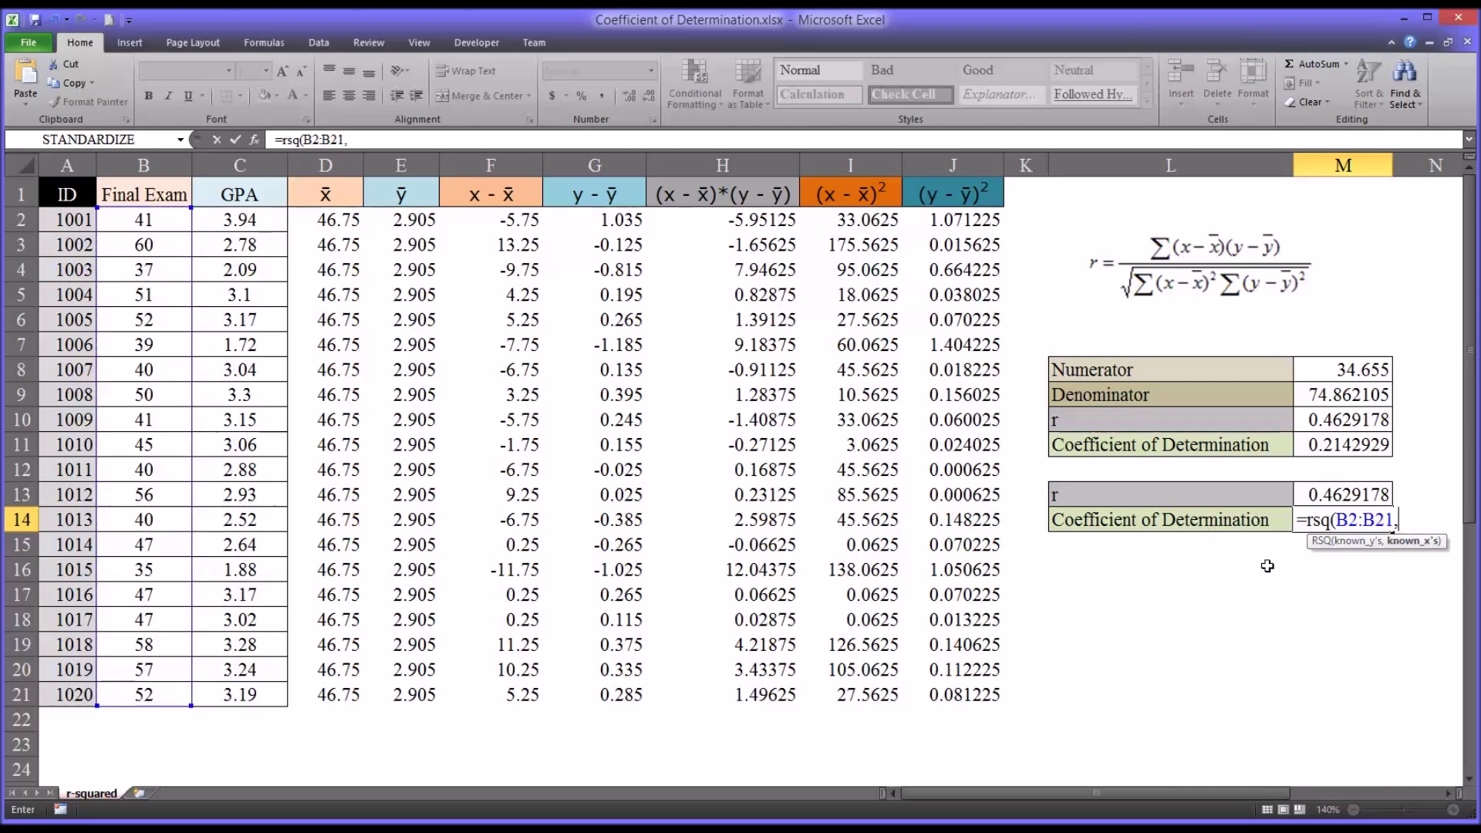
pyautogui.moveTo(233, 220); pyautogui.dragTo(229, 700)
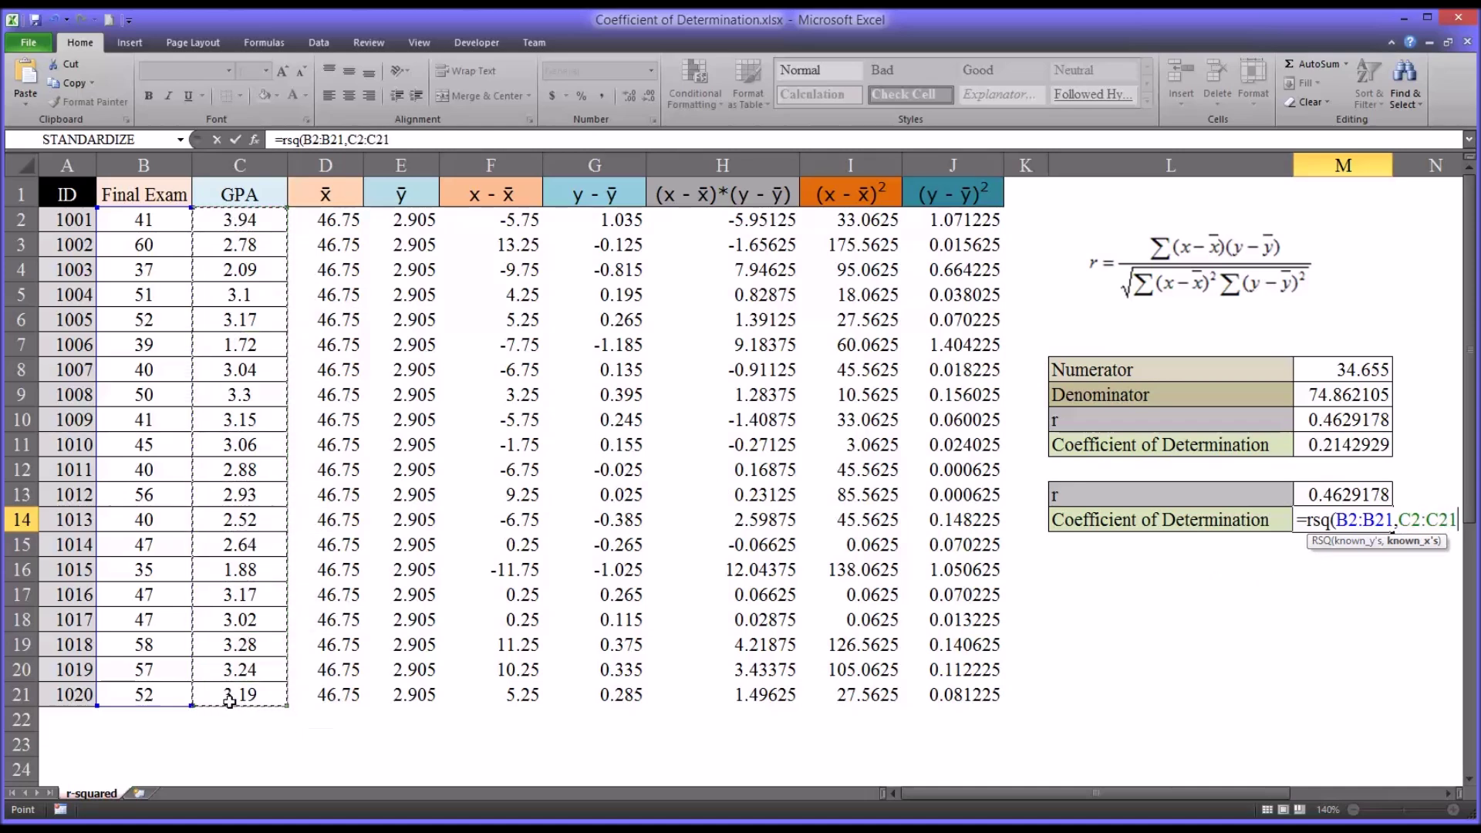
pyautogui.press('Return')
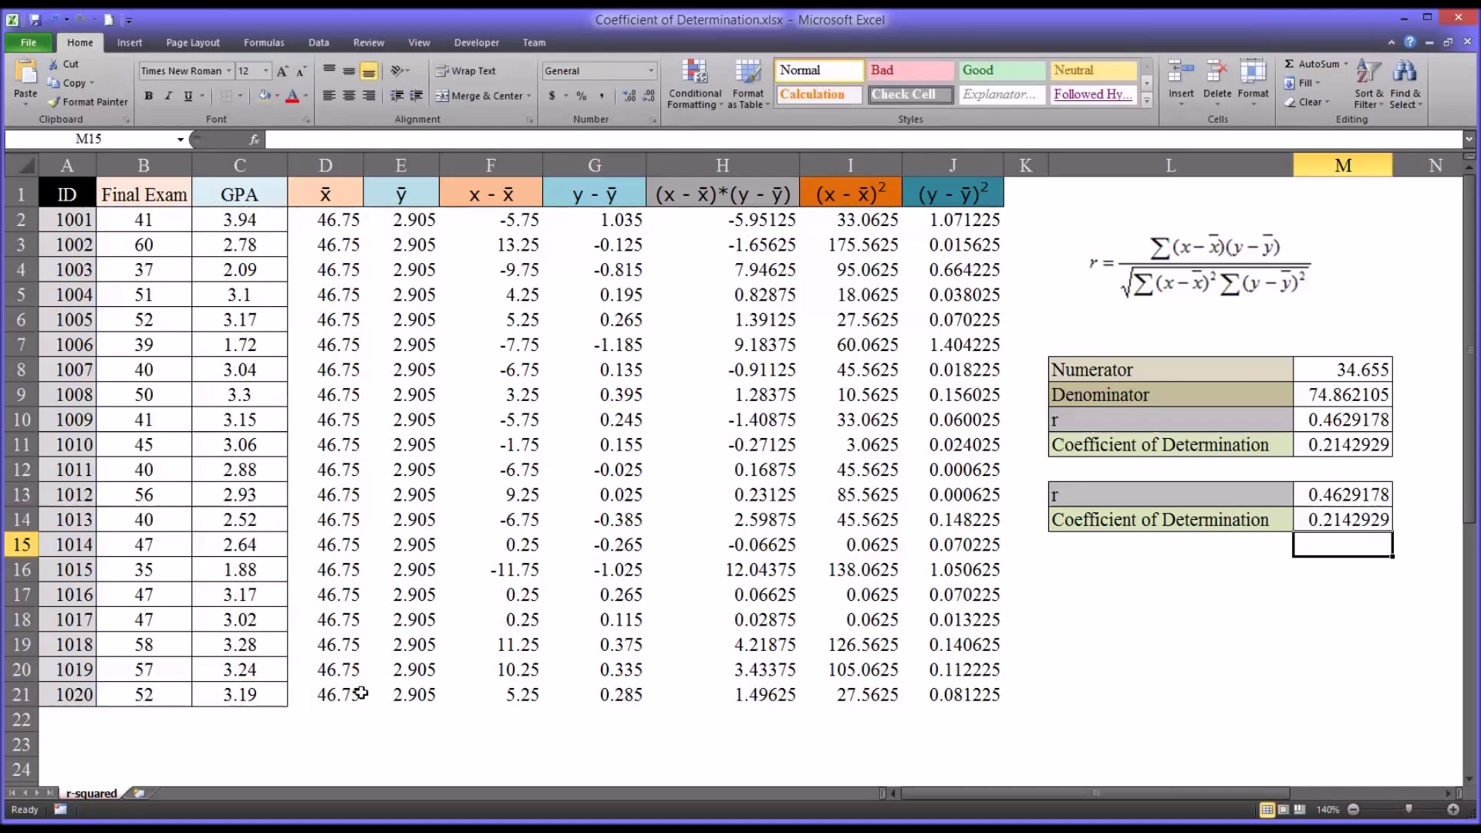
pyautogui.click(1311, 453)
pyautogui.click(1320, 522)
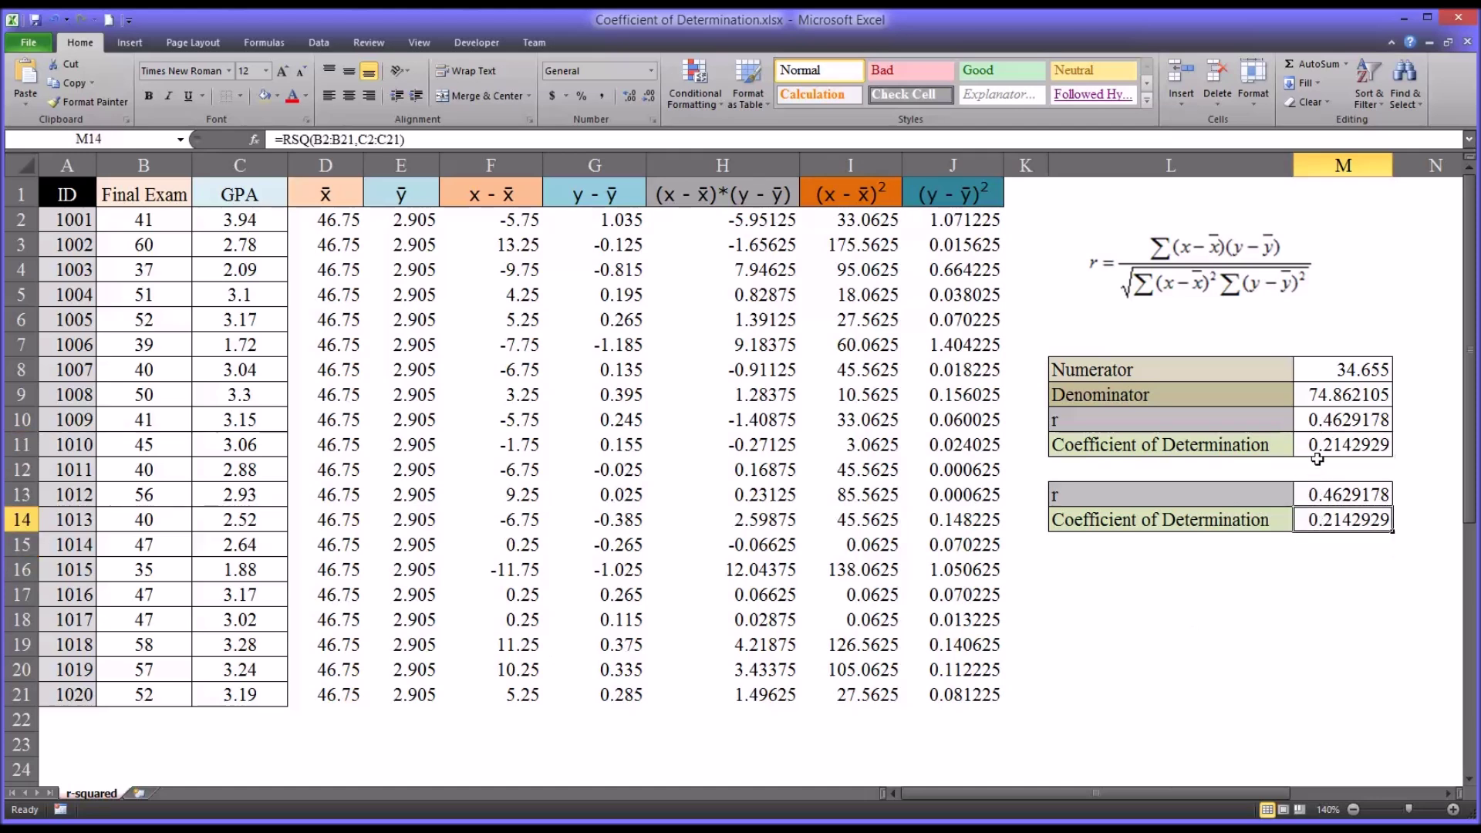
# Test RSQ with swapped arguments in M16, using GPA C2:C21 as the known y's and Final Exam B2:B21 as the known x's.
pyautogui.click(1325, 561)
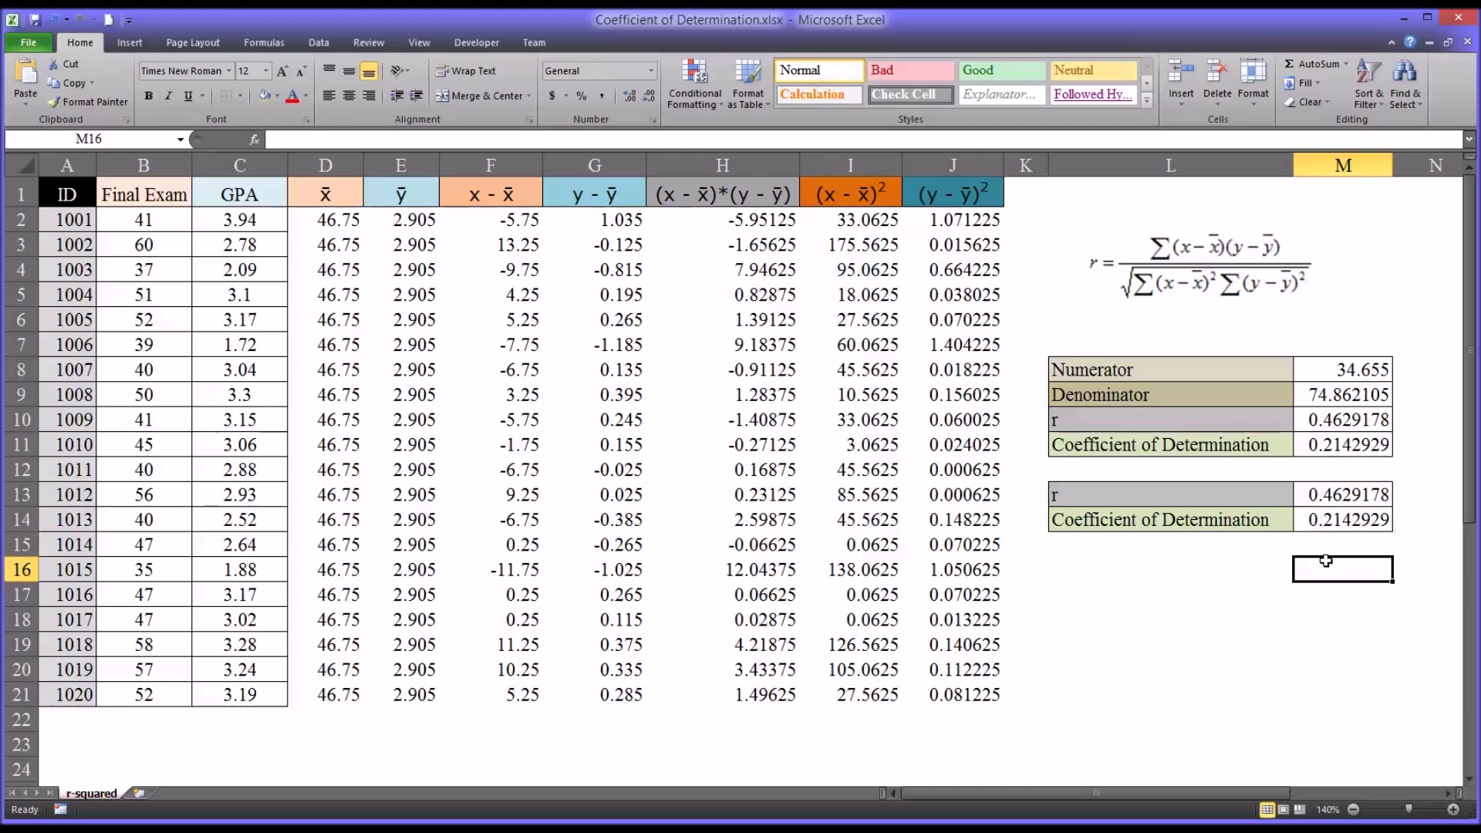
pyautogui.write('=')
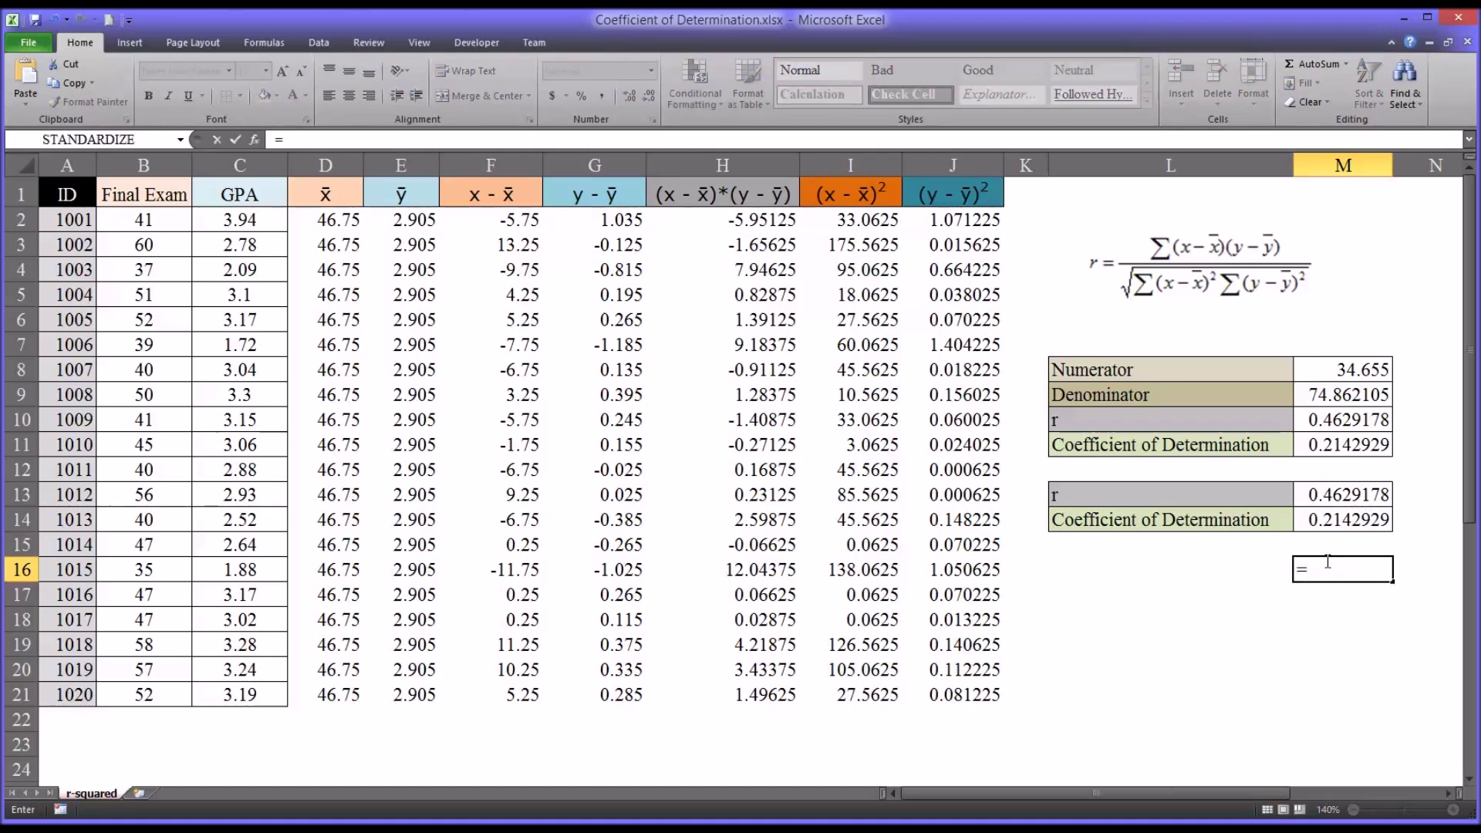
pyautogui.write('rsq')
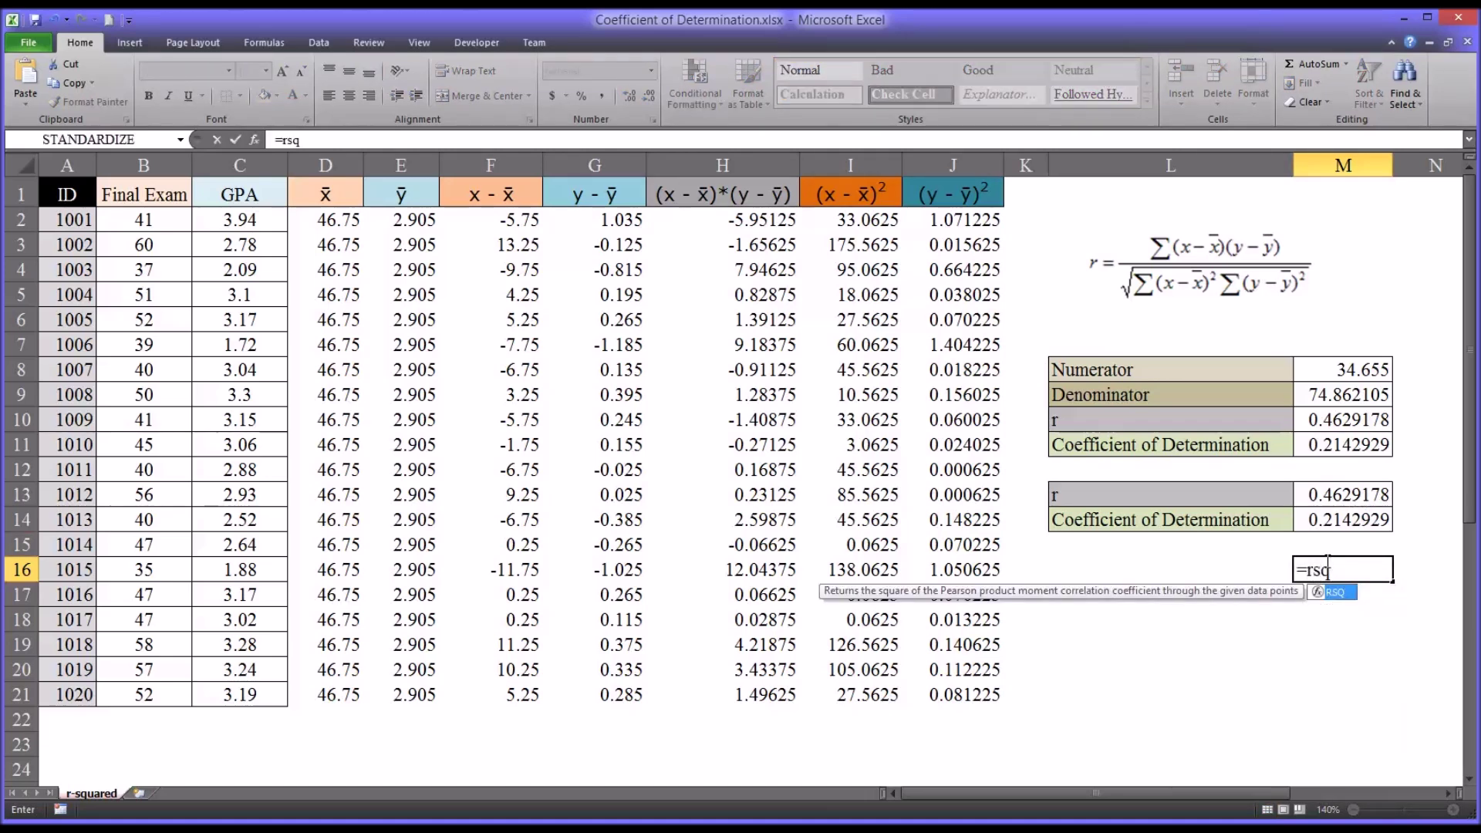
pyautogui.write('(')
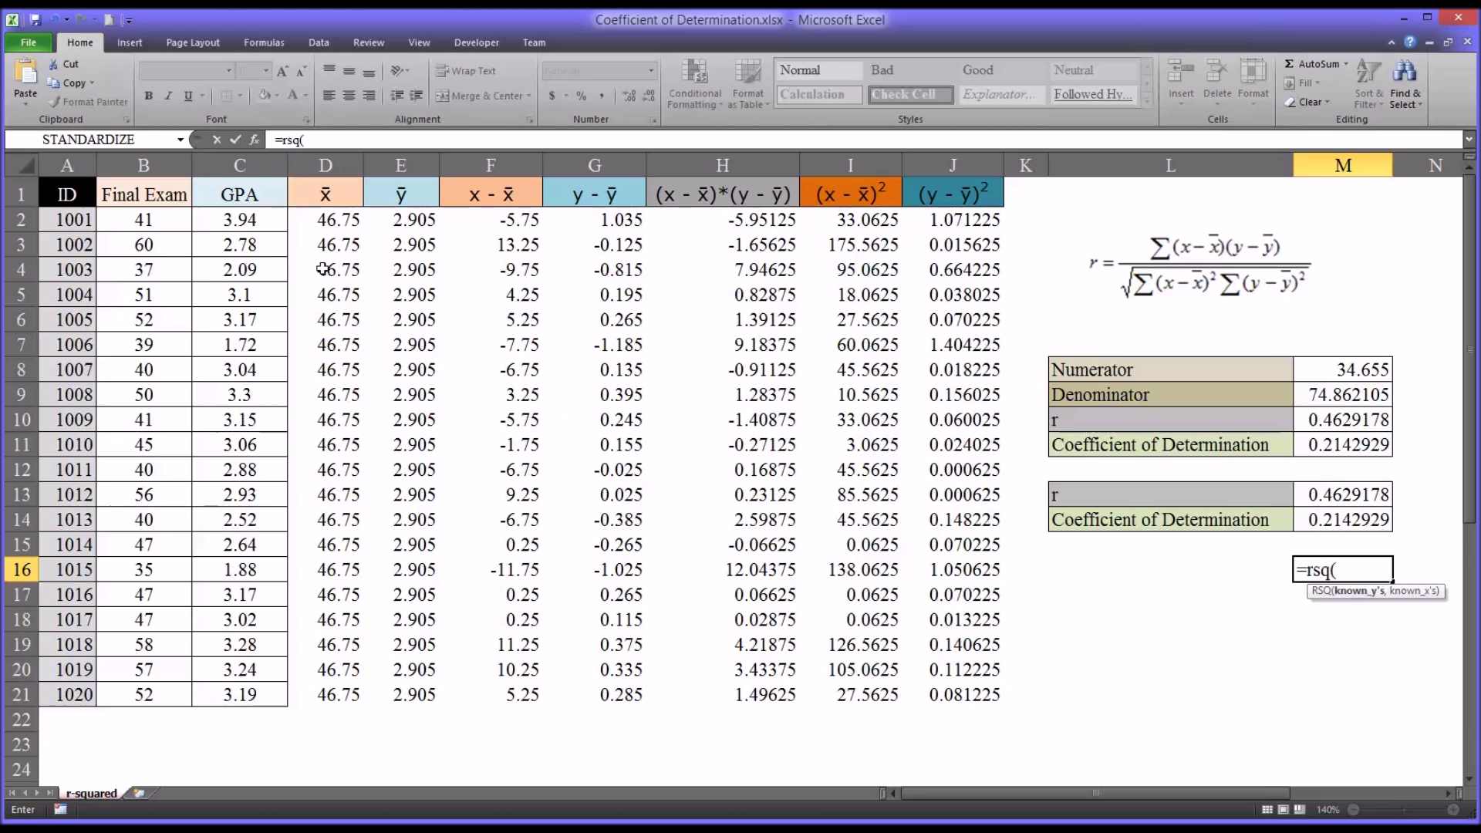
pyautogui.moveTo(233, 222); pyautogui.dragTo(234, 691)
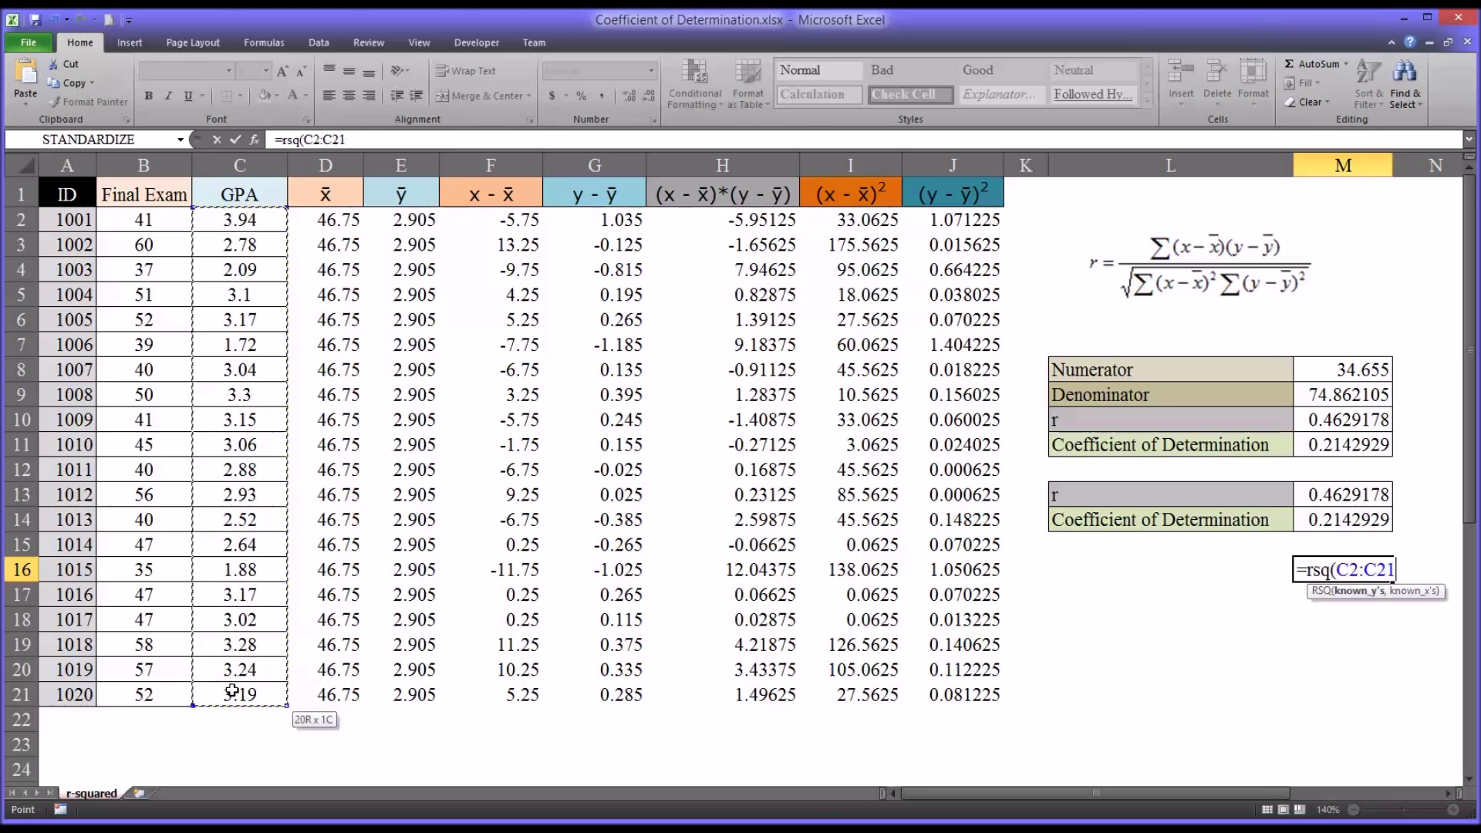
pyautogui.write(',')
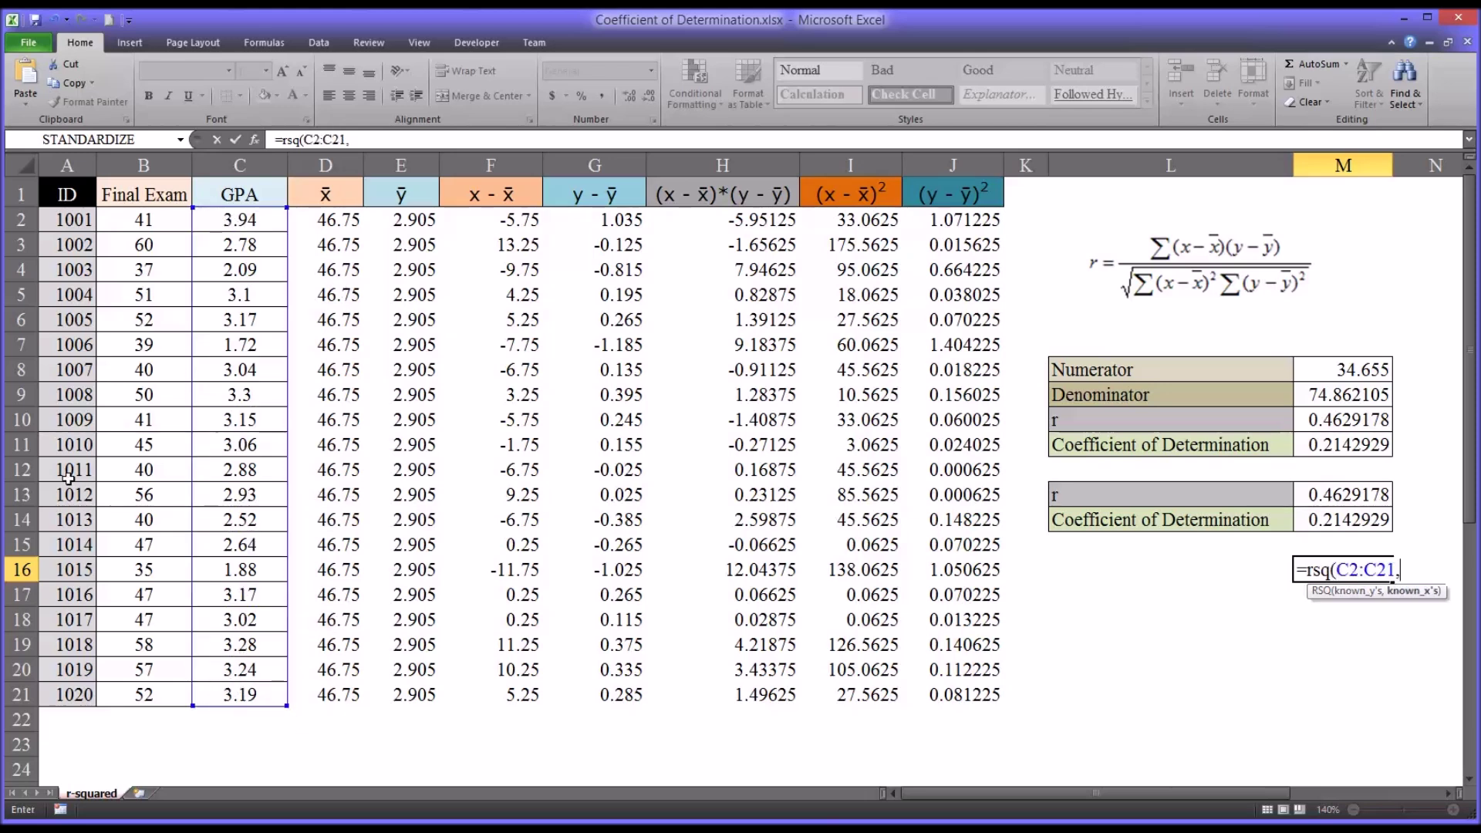
pyautogui.moveTo(120, 219); pyautogui.dragTo(122, 705)
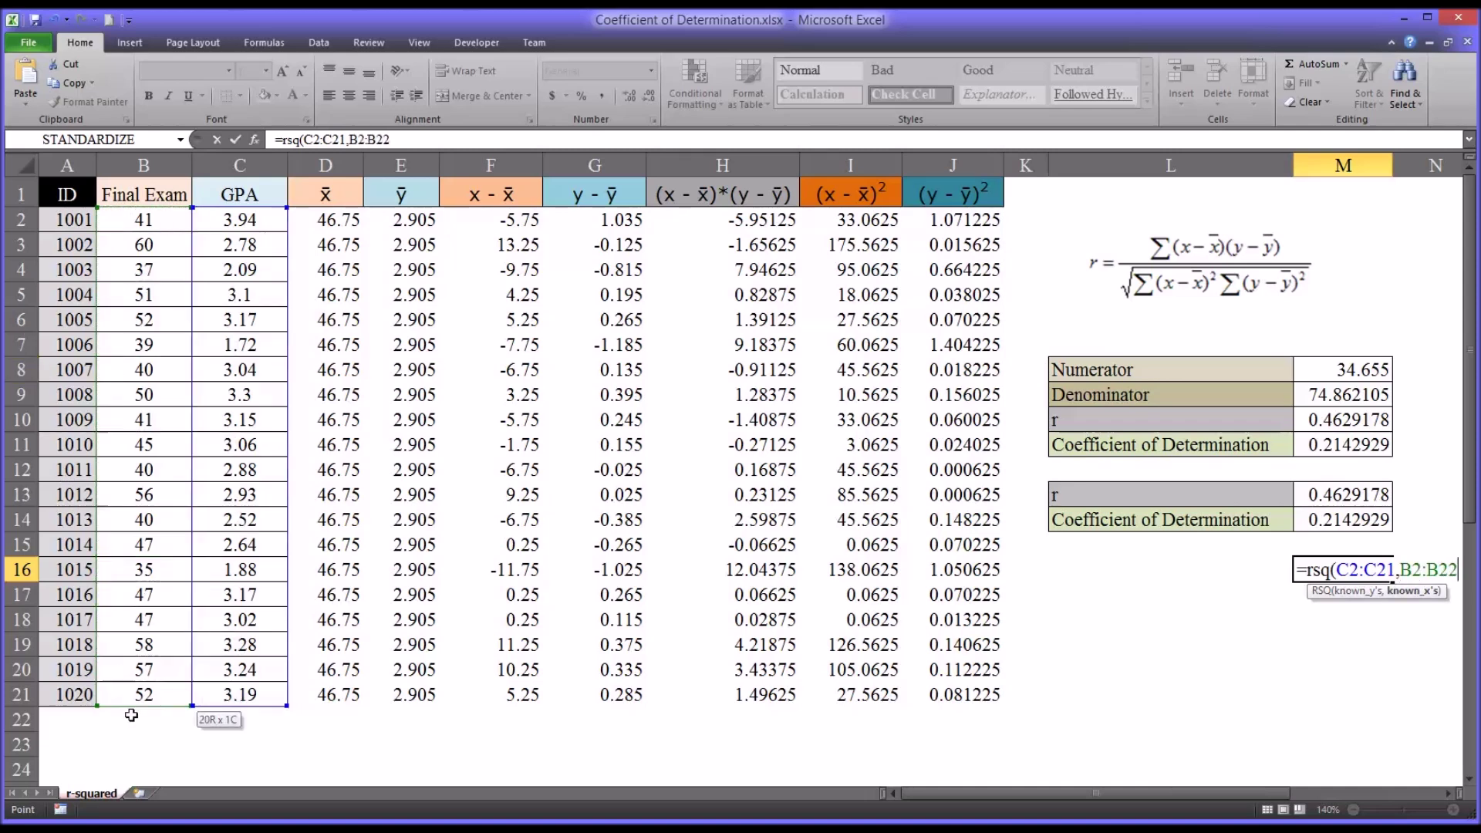
pyautogui.press('Return')
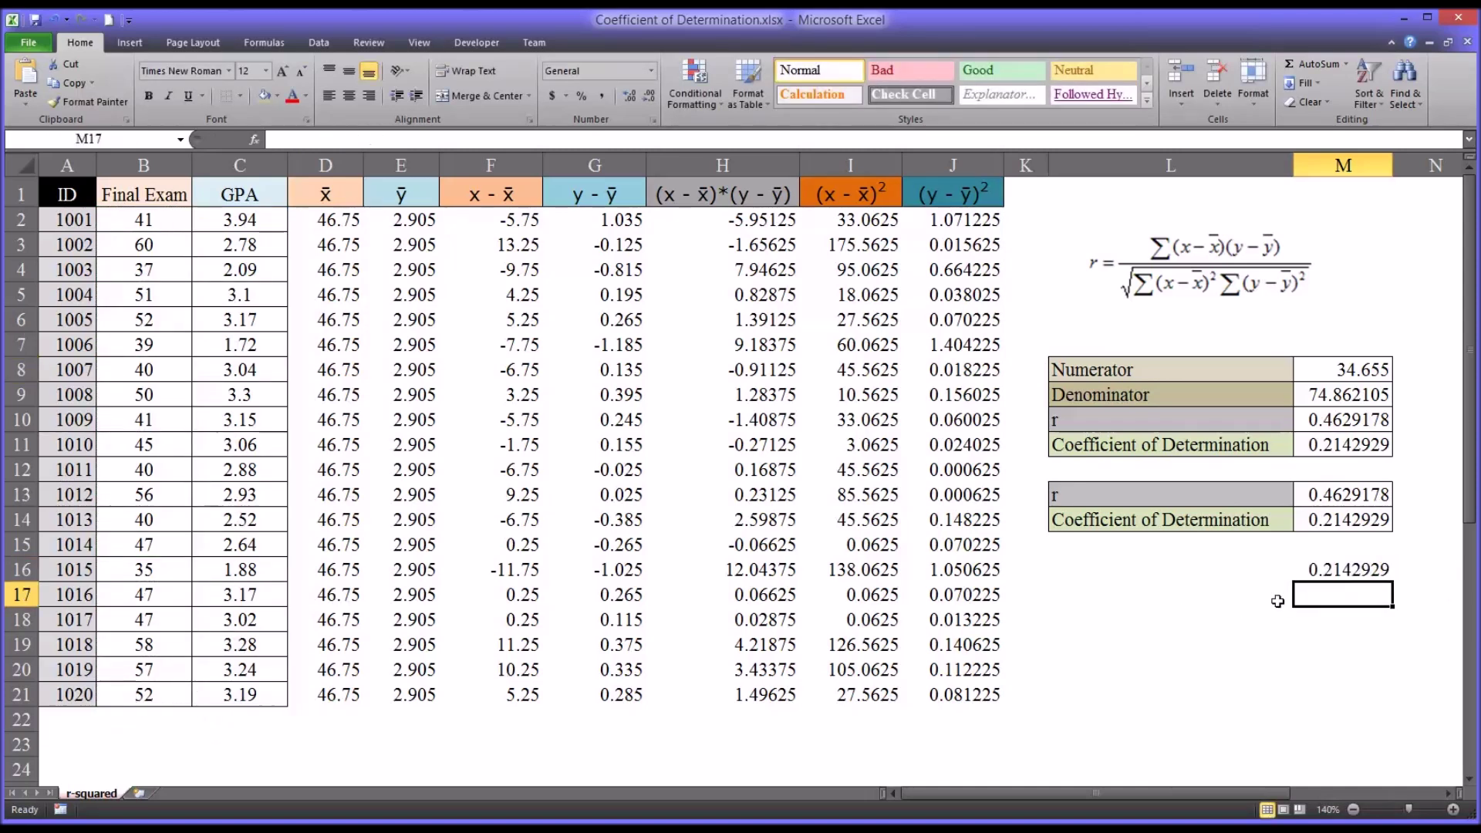
# Compare the swapped-argument RSQ result in M16 with M14, and clear the test formula from M16.
pyautogui.click(1333, 573)
pyautogui.click(1325, 524)
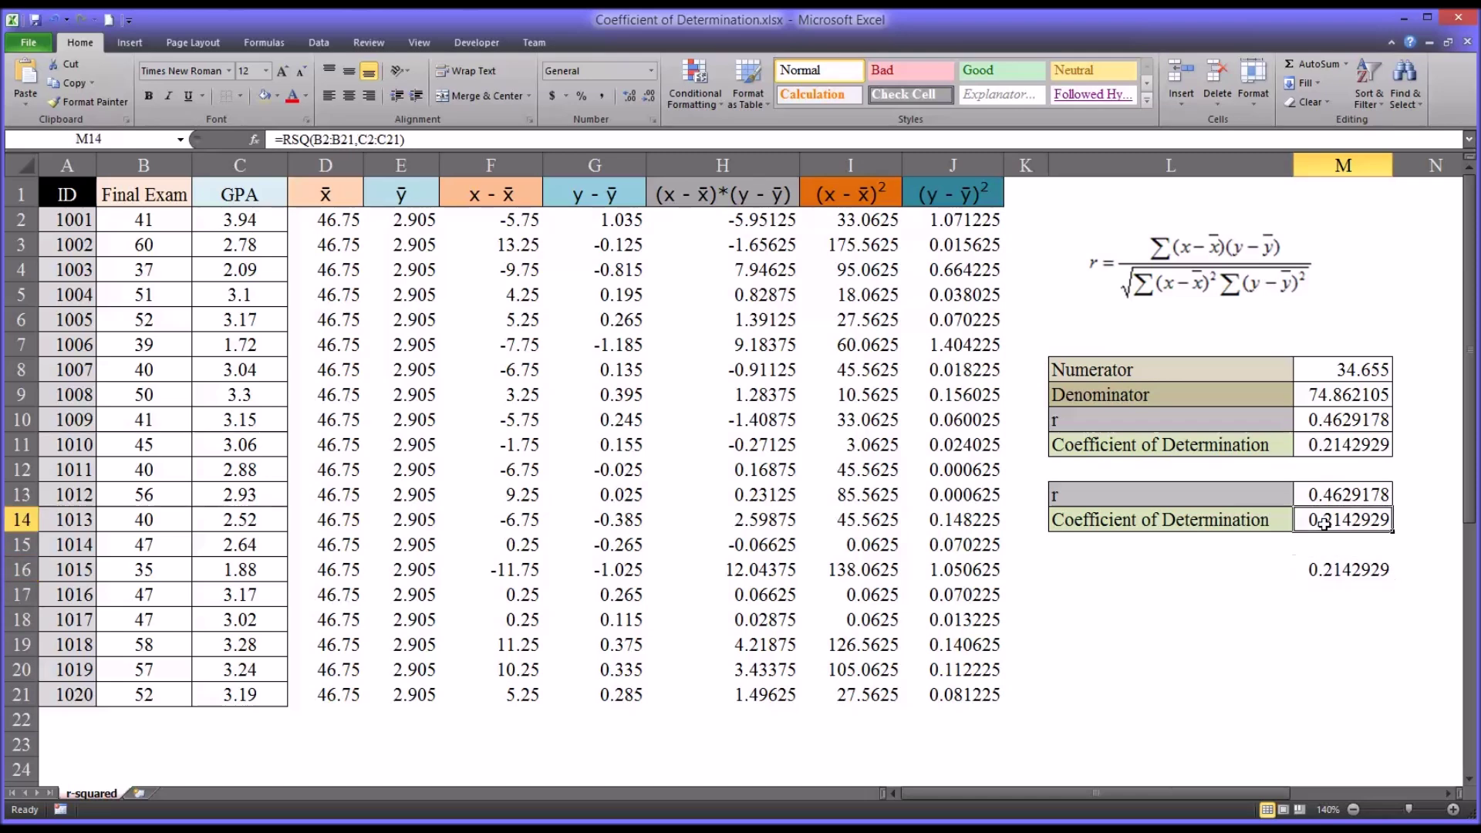
pyautogui.click(1325, 571)
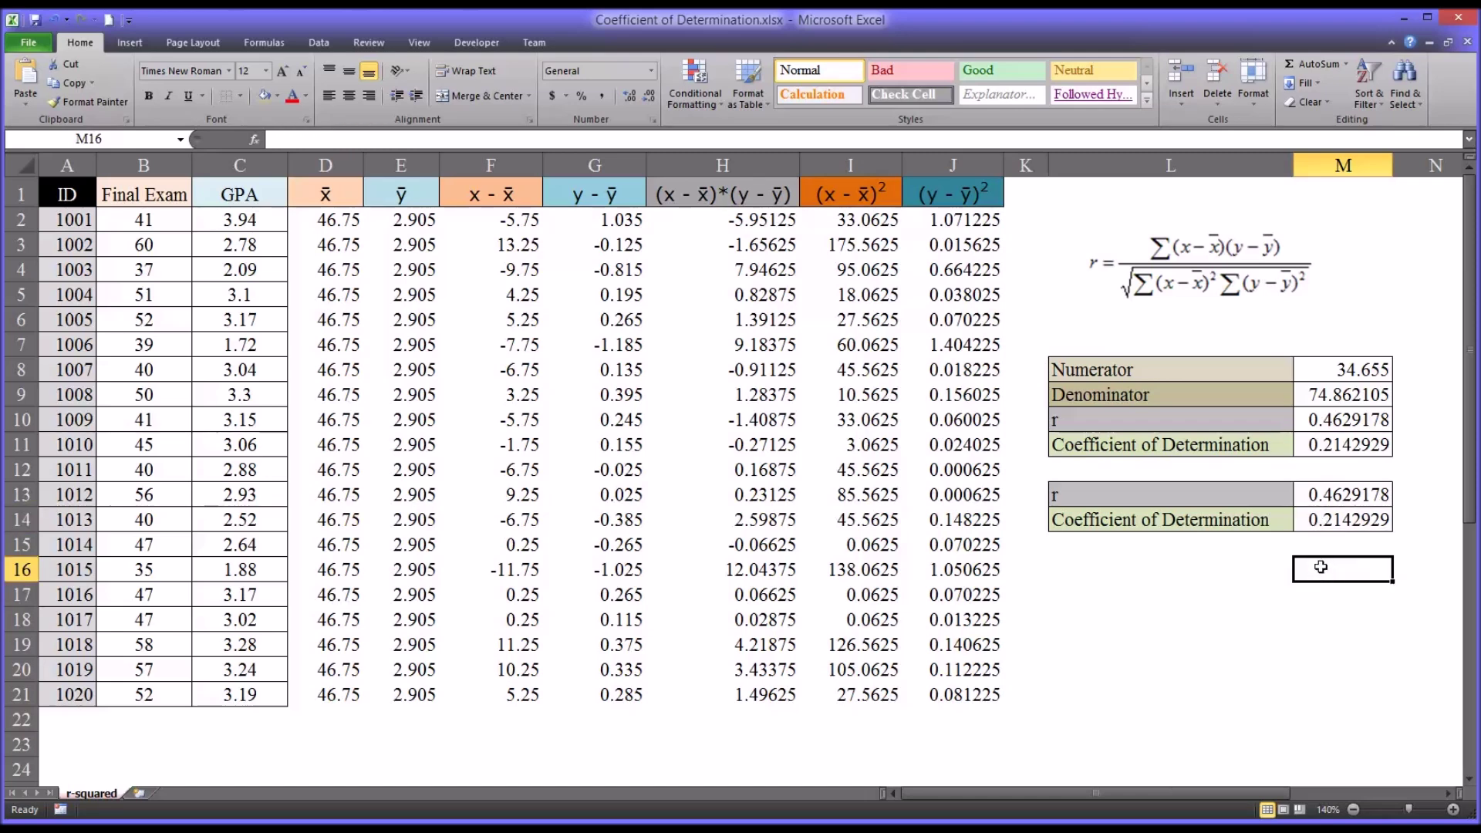
pyautogui.click(1316, 546)
pyautogui.click(1319, 518)
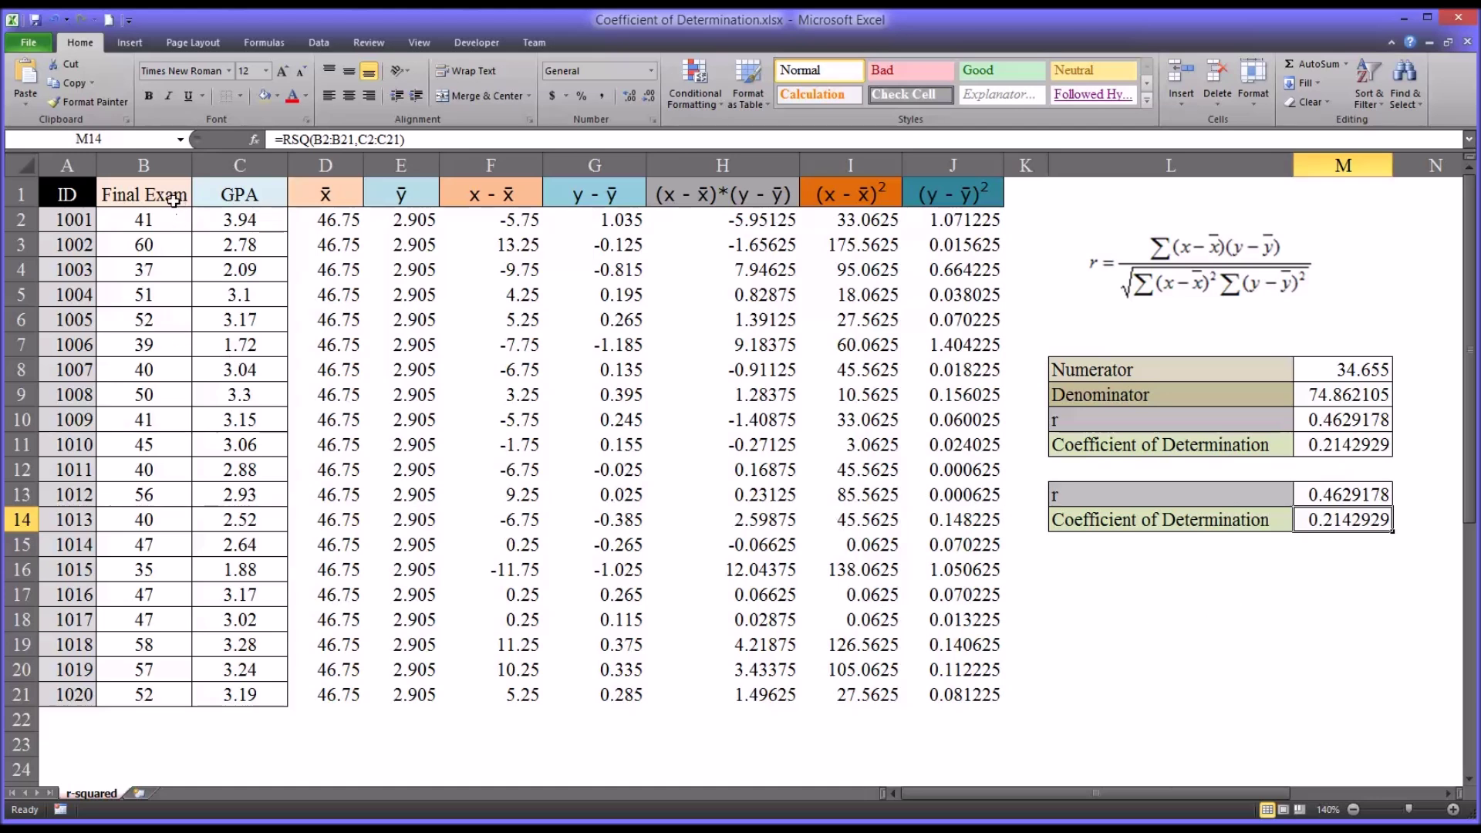
# Examine the GPA scores in C2:C21 and the Final Exam scores in B2:B21, separately and as paired variables.
pyautogui.click(218, 220)
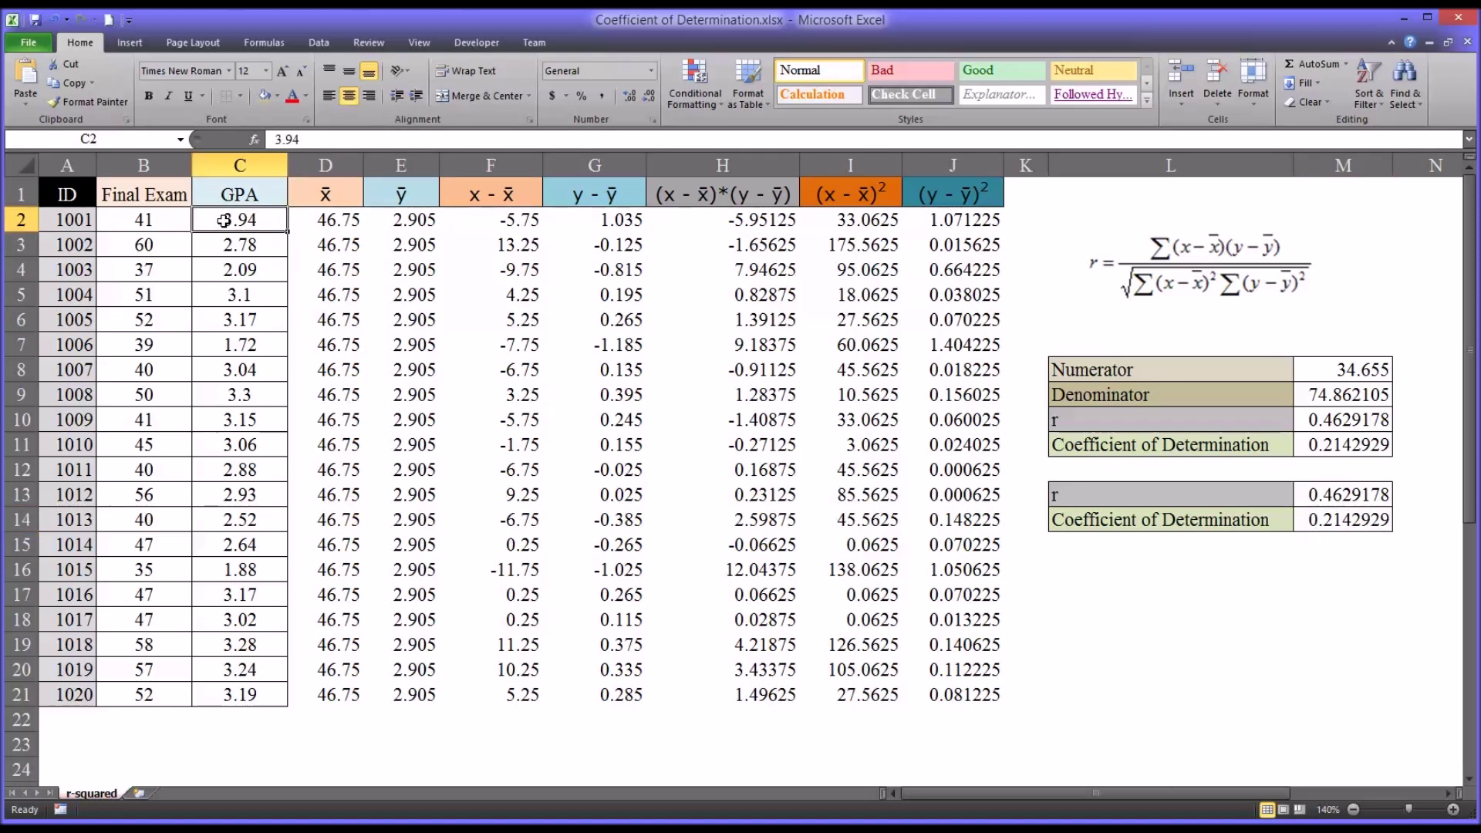
pyautogui.moveTo(224, 220); pyautogui.dragTo(248, 690)
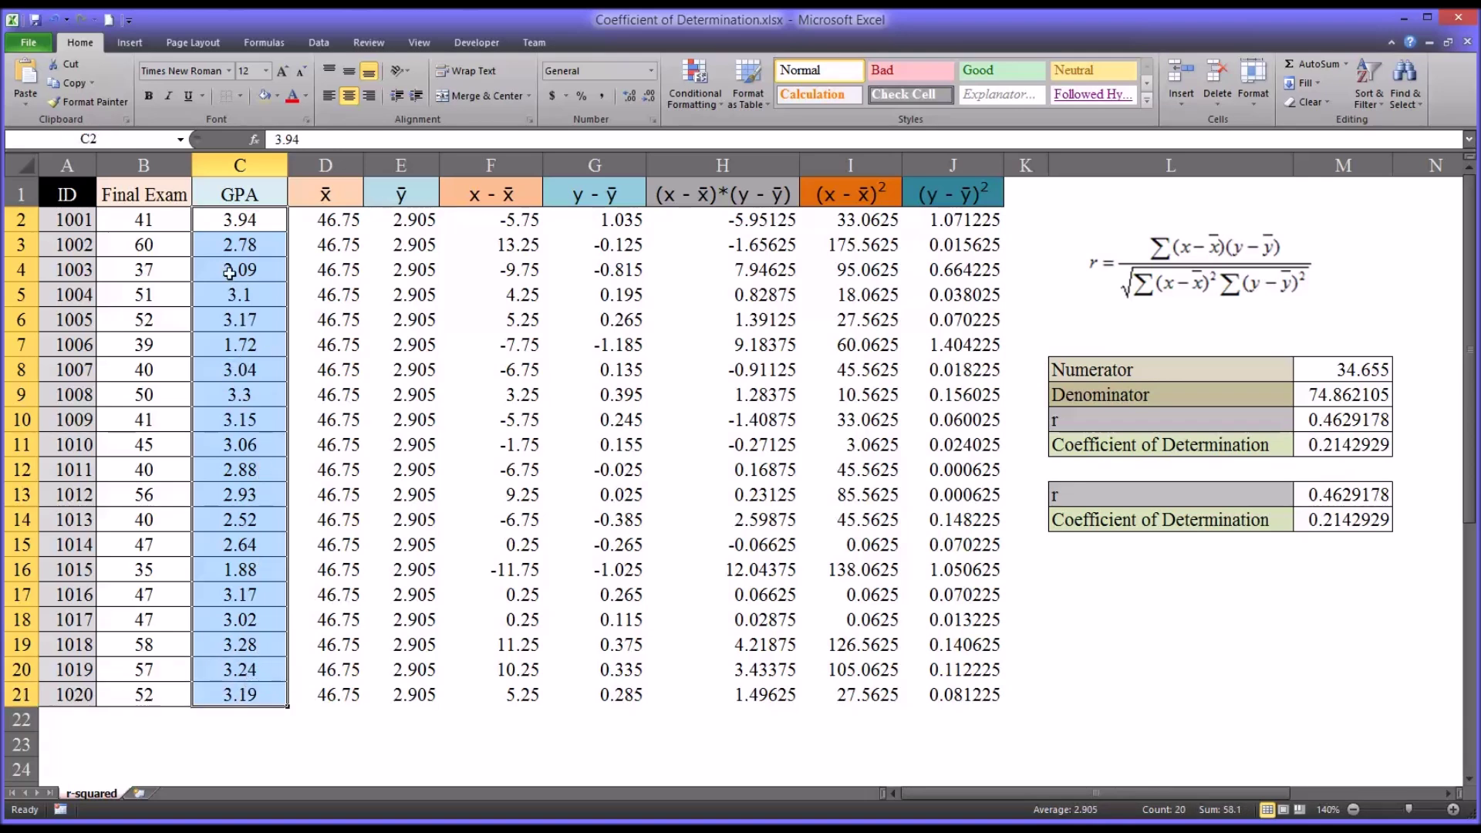
pyautogui.moveTo(159, 222); pyautogui.dragTo(159, 701)
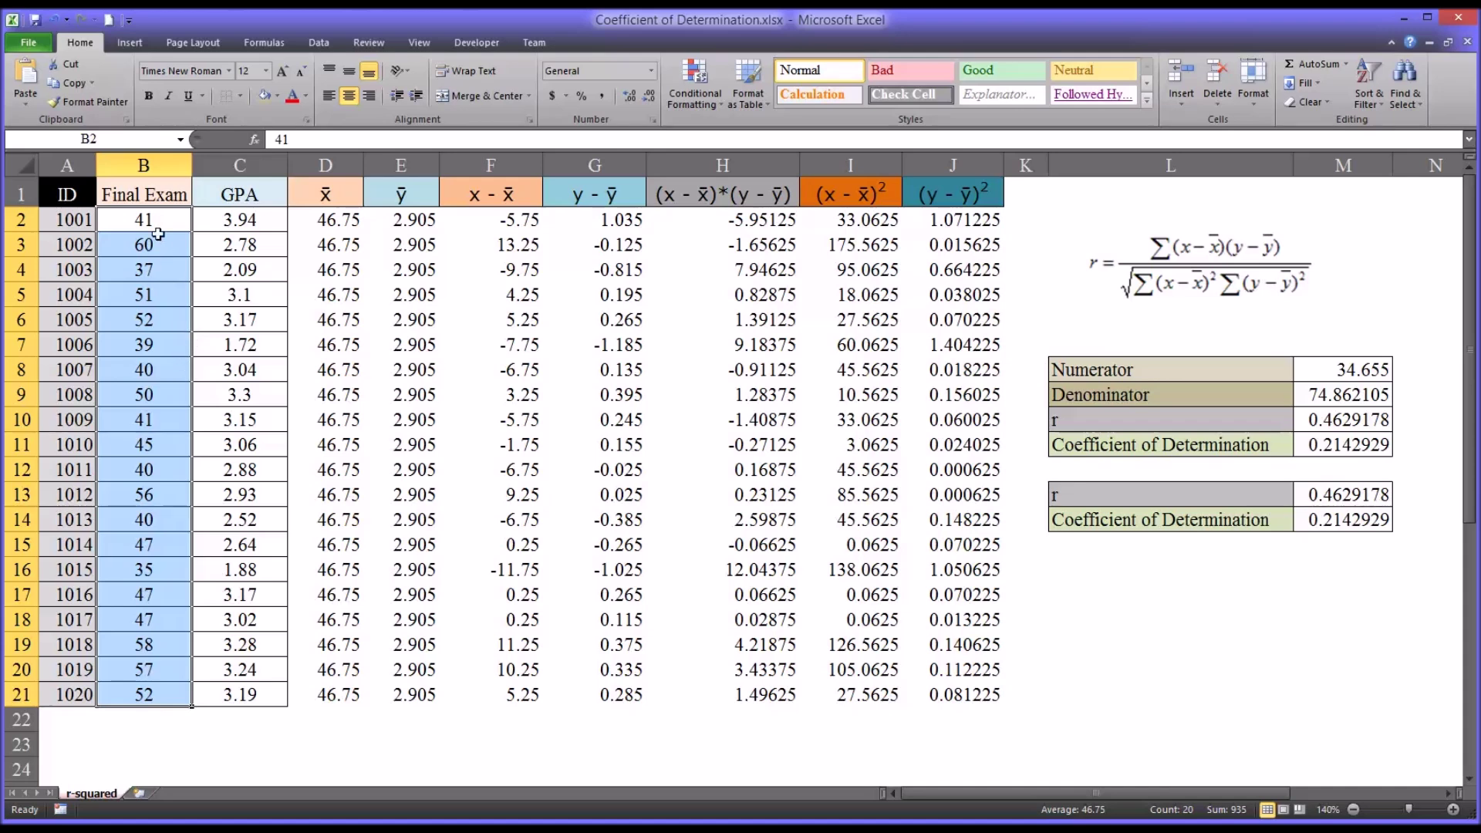
pyautogui.moveTo(157, 222); pyautogui.dragTo(158, 685)
pyautogui.moveTo(228, 224); pyautogui.dragTo(250, 696)
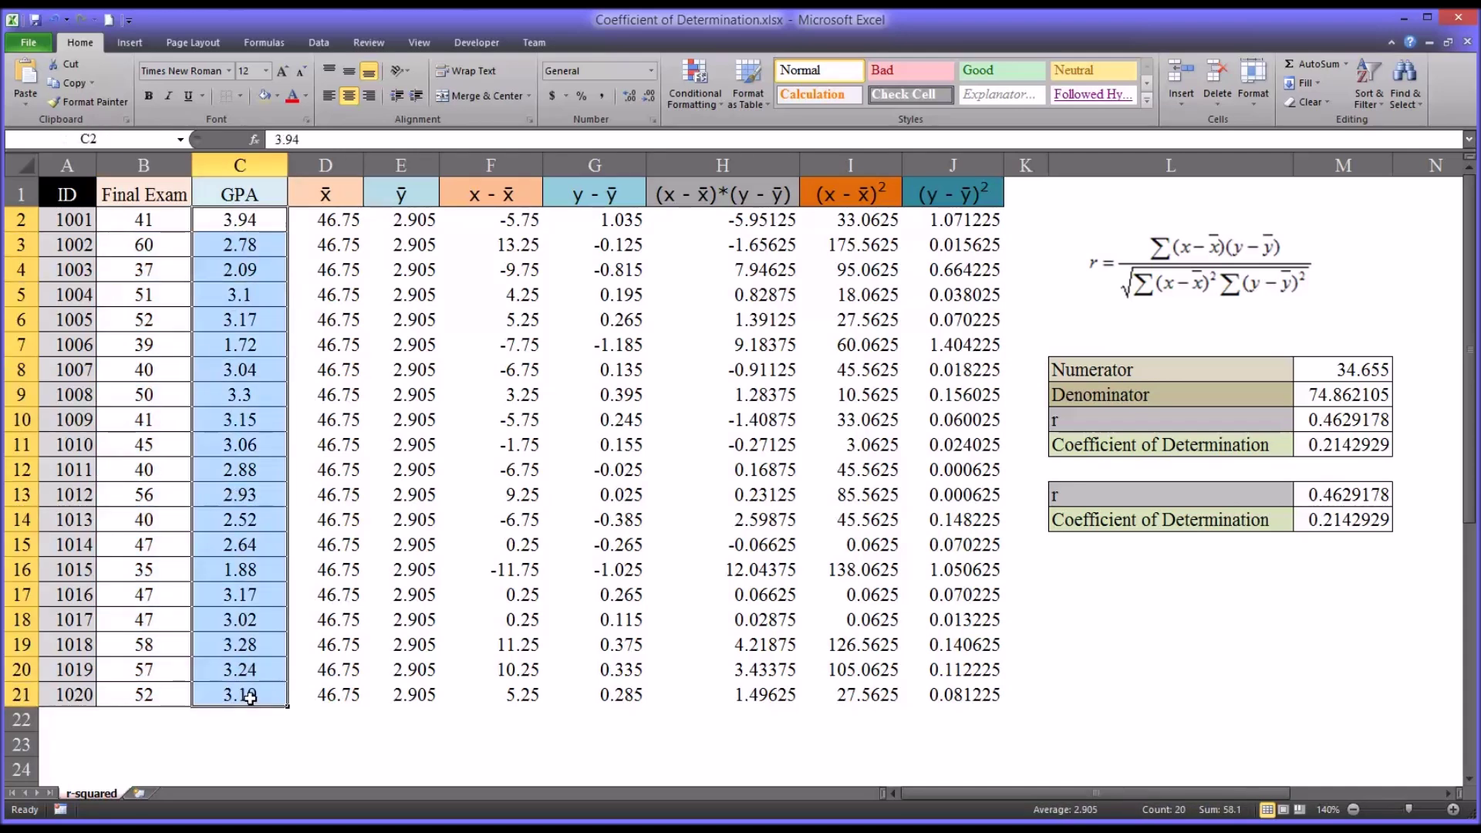
pyautogui.click(271, 719)
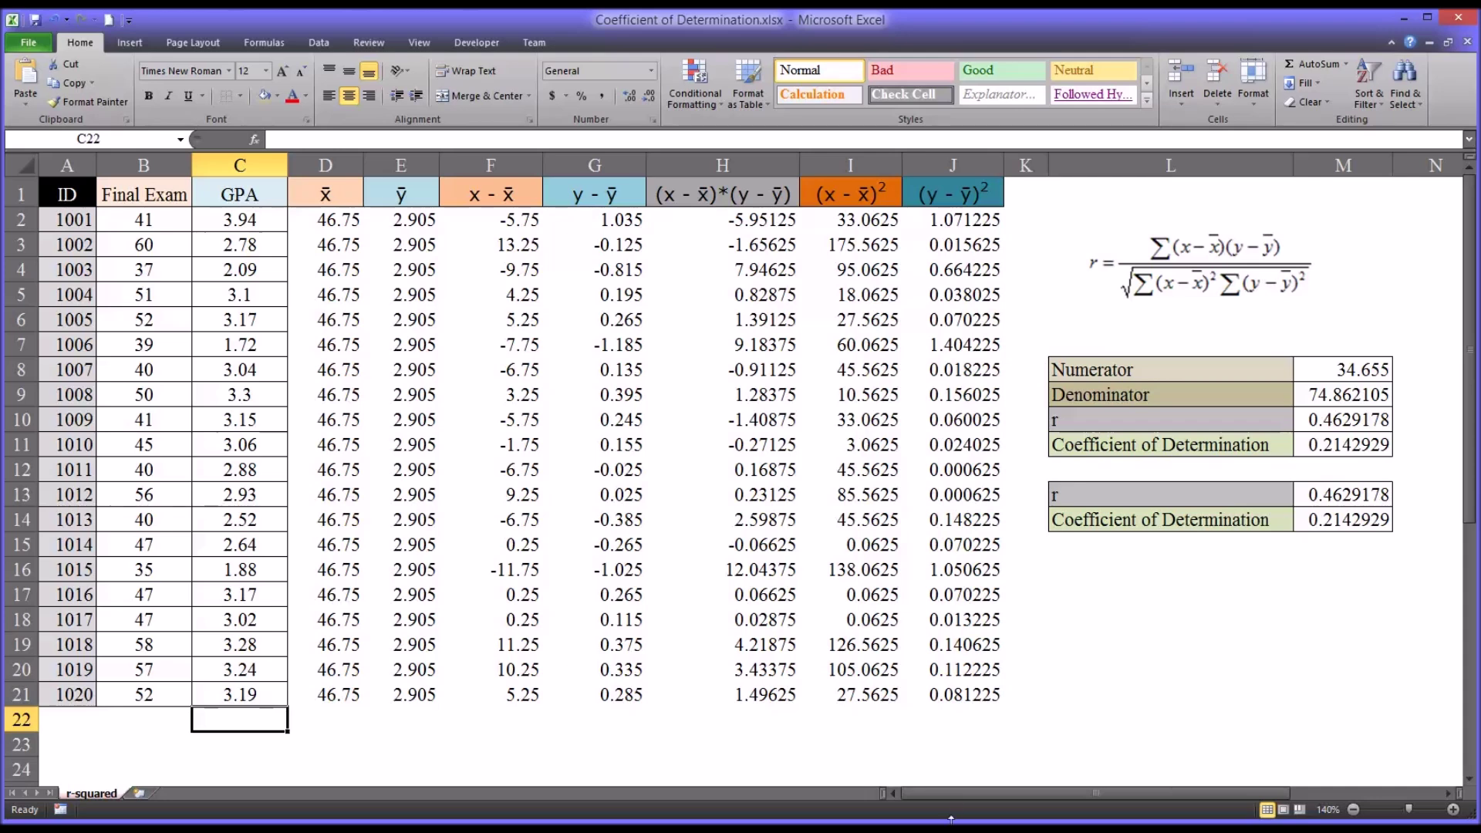
pyautogui.moveTo(163, 219); pyautogui.dragTo(271, 696)
pyautogui.click(262, 719)
pyautogui.moveTo(148, 224); pyautogui.dragTo(231, 225)
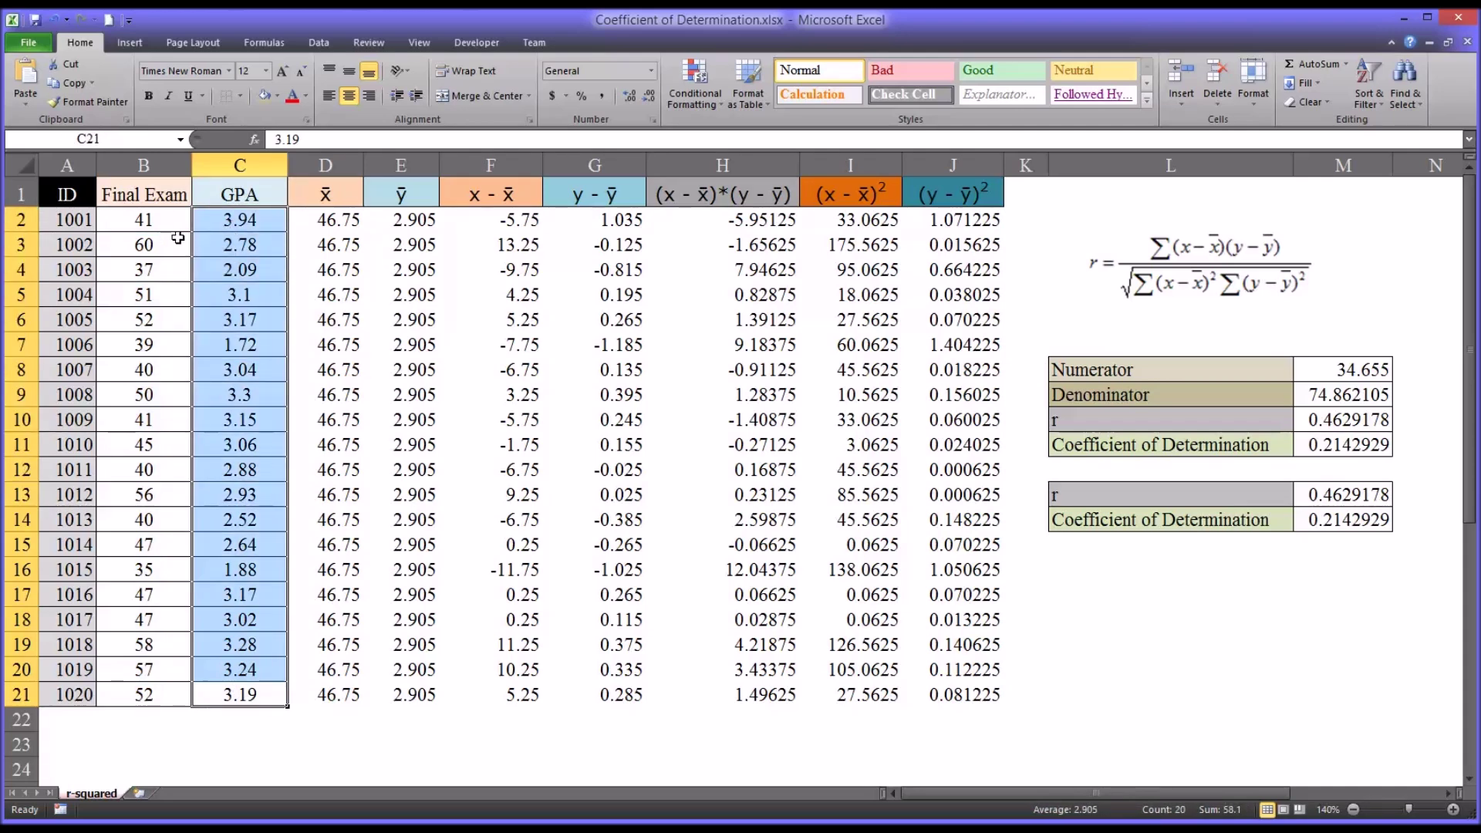
pyautogui.moveTo(171, 223); pyautogui.dragTo(244, 697)
pyautogui.click(277, 722)
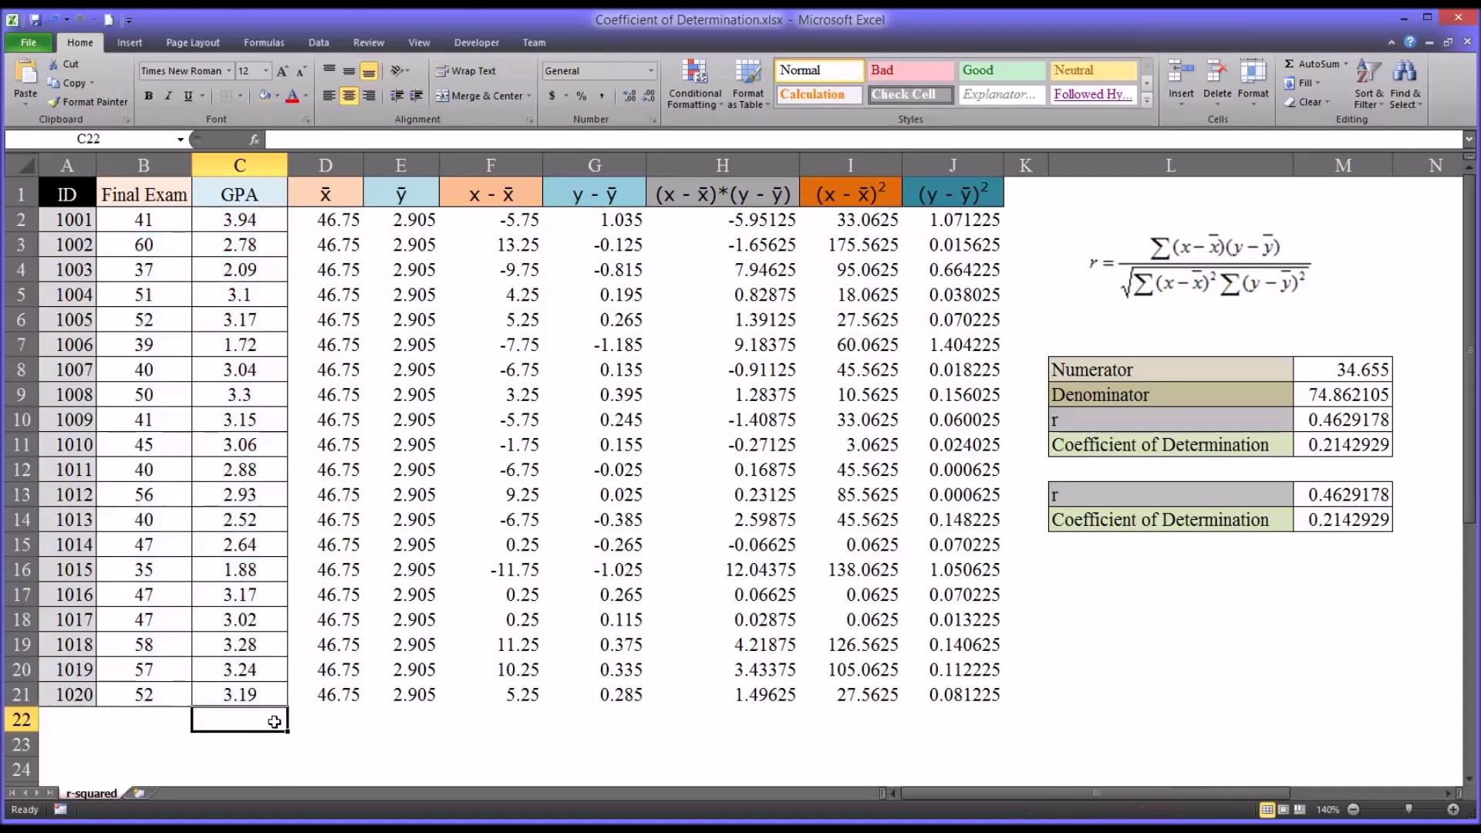